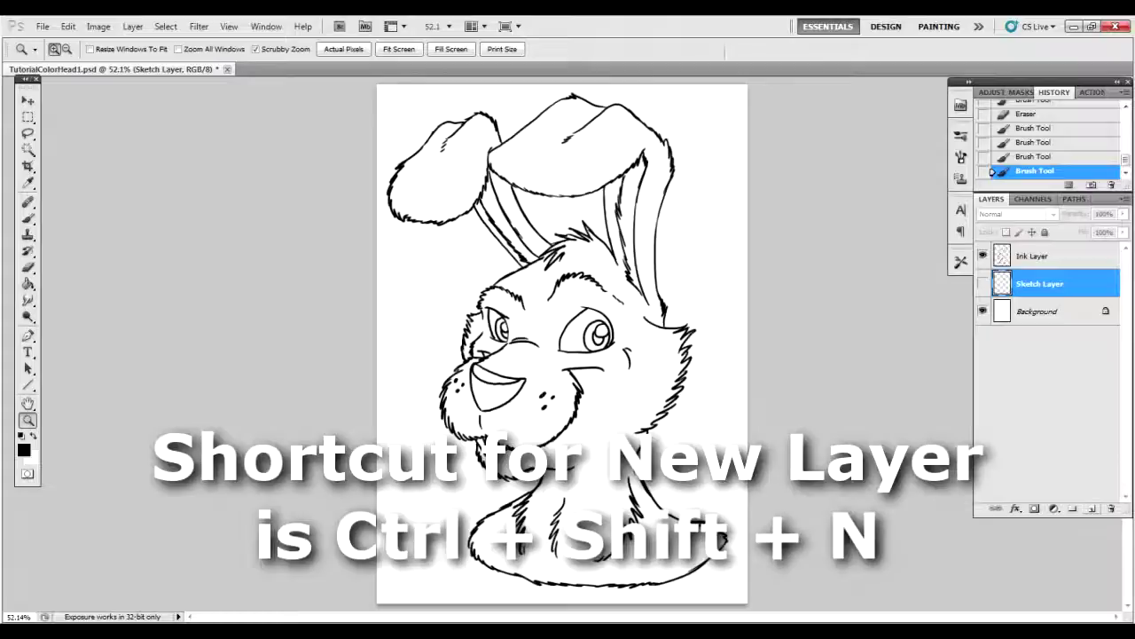
Add five new blank layers between the Sketch Layer and the Ink Layer.
{"action": "key", "text": "ctrl+shift+n"}
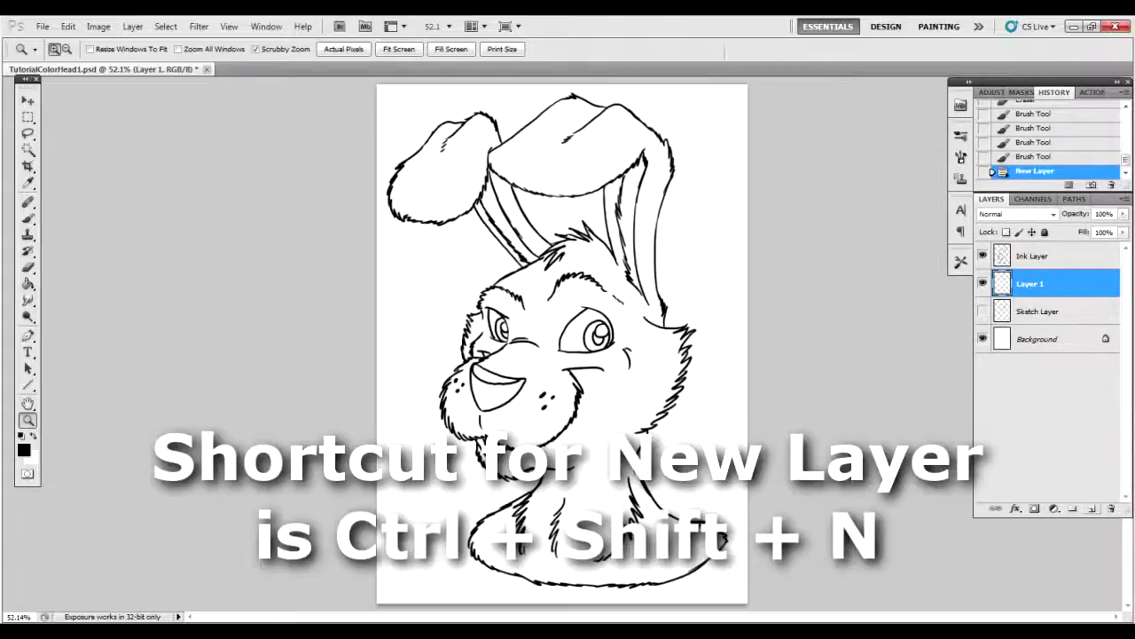
{"action": "key", "text": "ctrl+shift+n"}
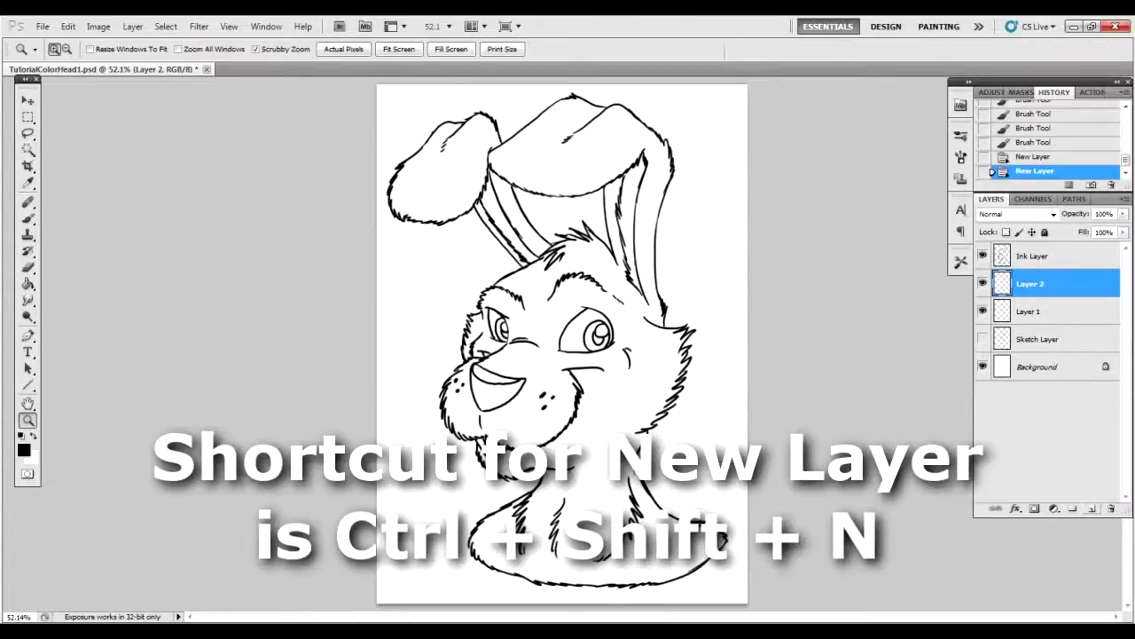
{"action": "key", "text": "ctrl+shift+n"}
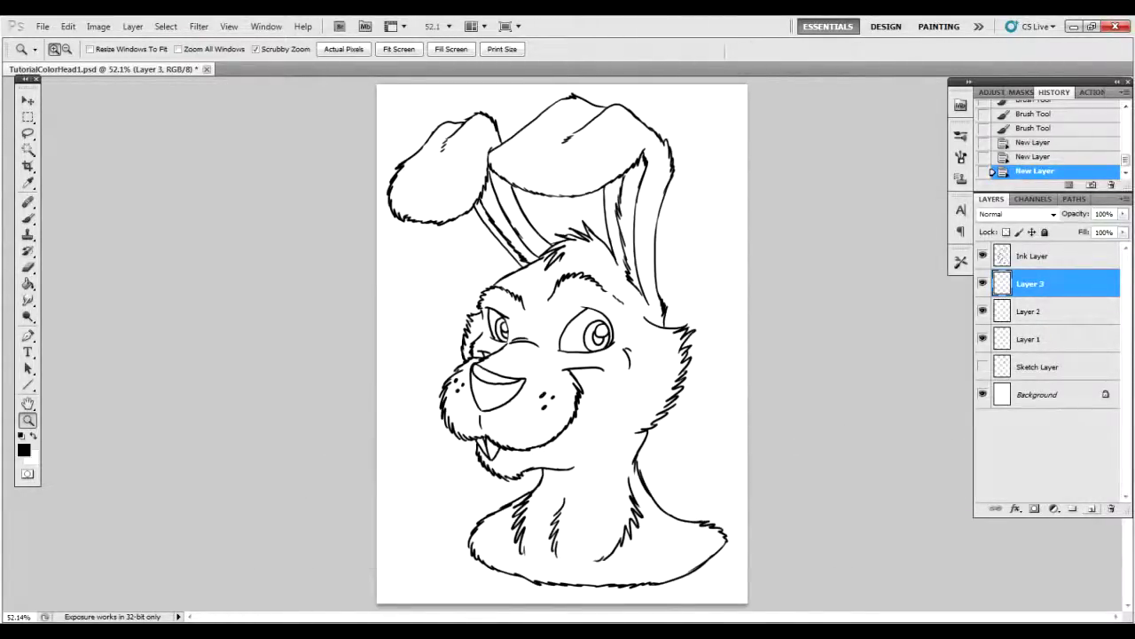
{"action": "key", "text": "ctrl+alt+shift+n"}
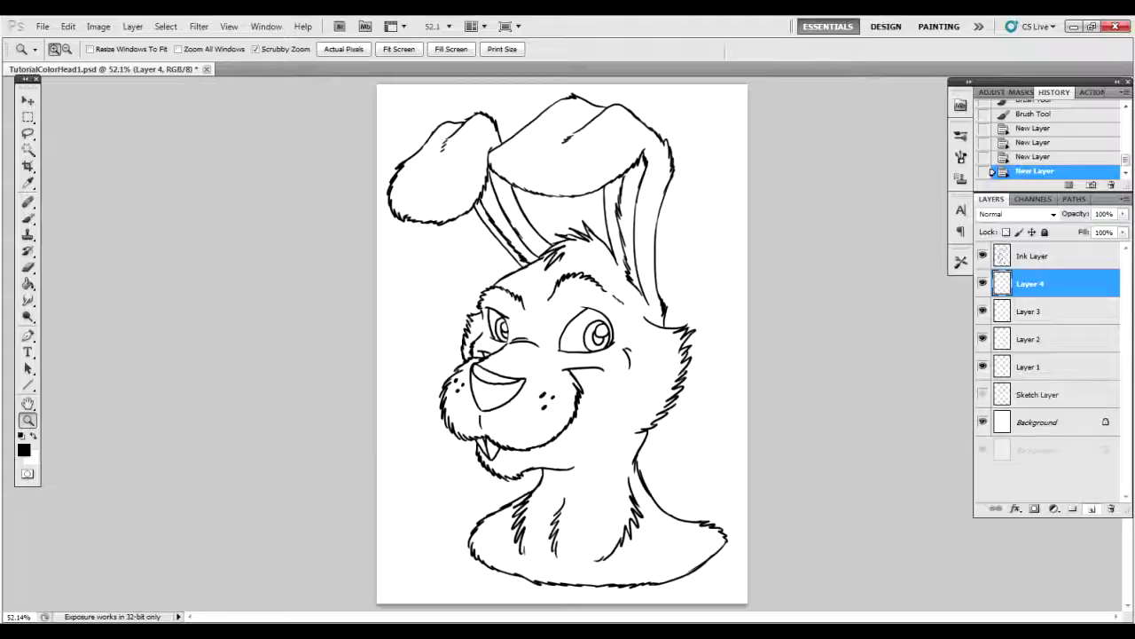
{"action": "key", "text": "ctrl+alt+shift+n"}
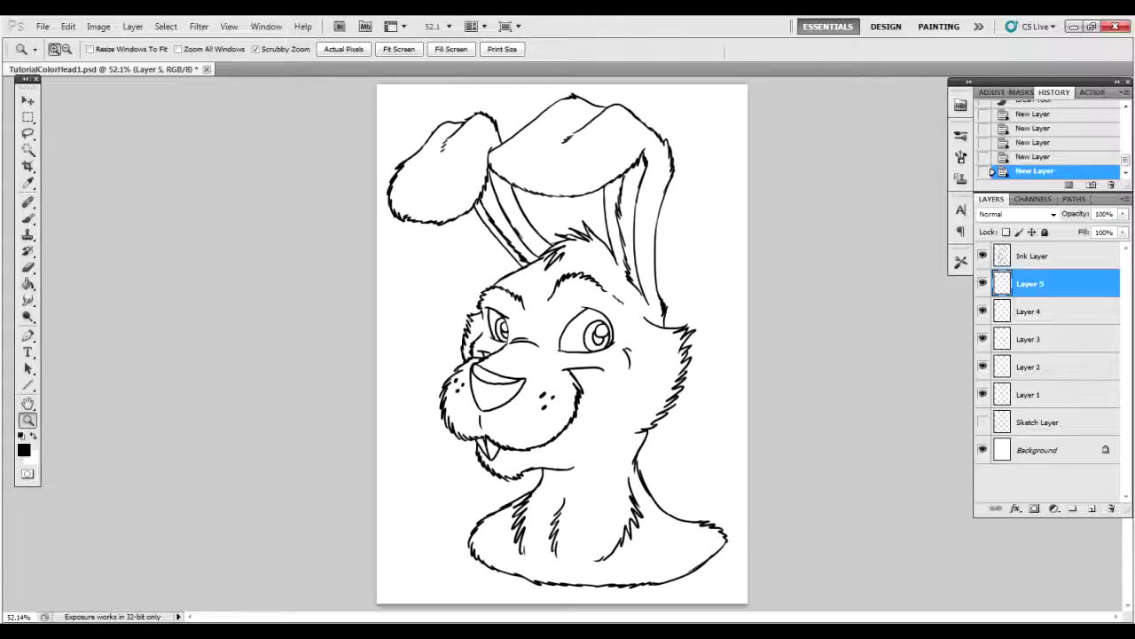
Rename Layer 1 as Fur and Layer 2 as Ears.
{"action": "left_click", "coordinate": [1043, 394]}
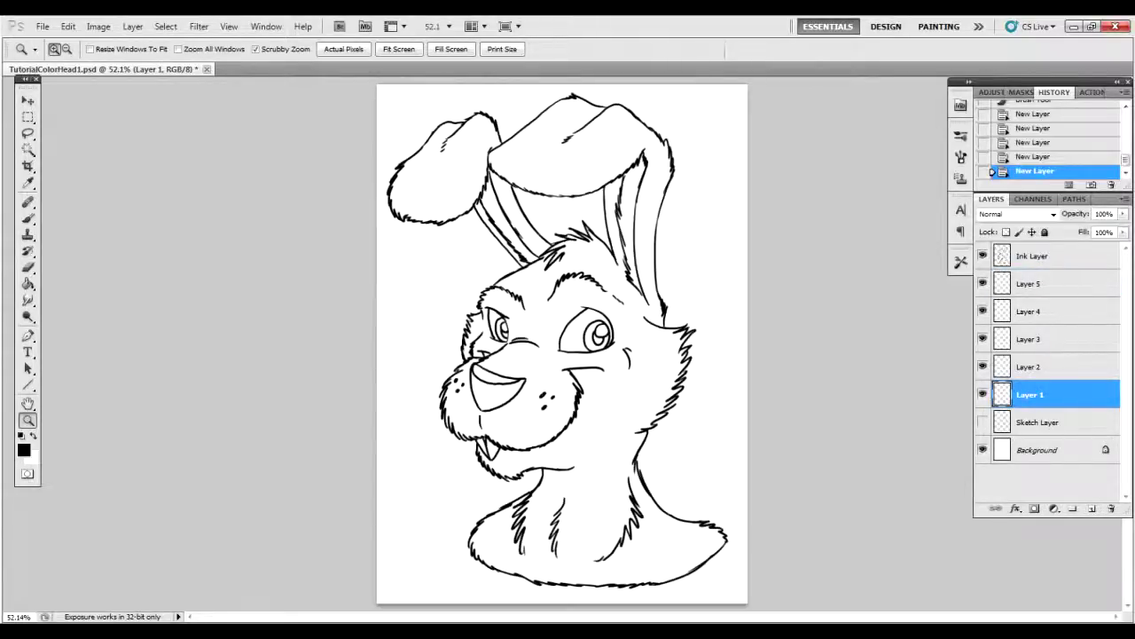
{"action": "double_click", "coordinate": [1031, 395]}
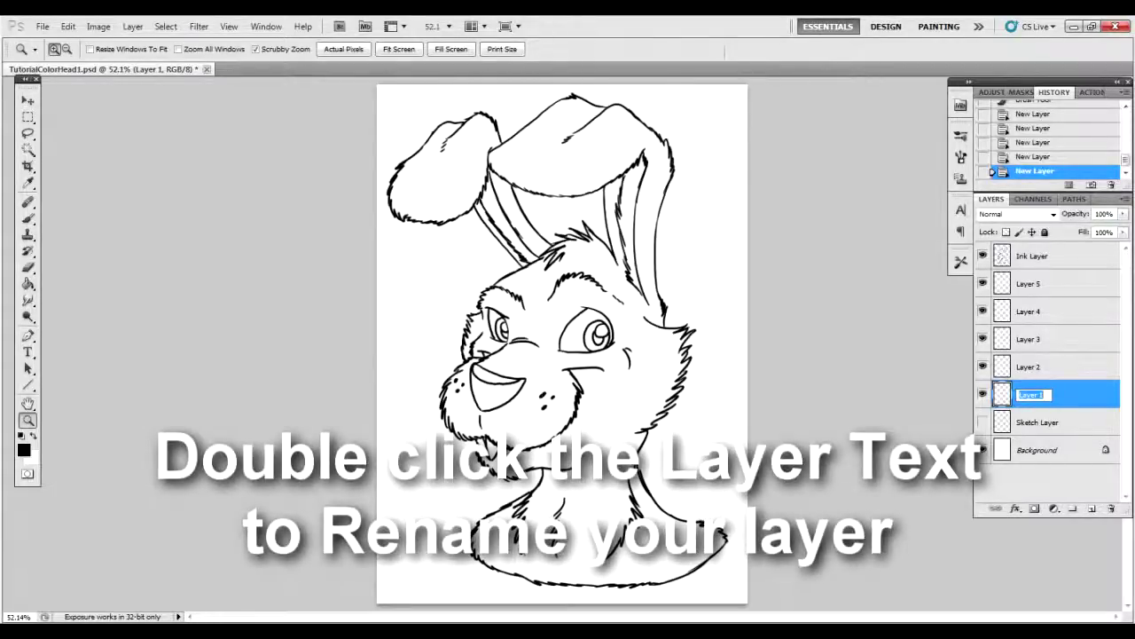
{"action": "type", "text": "Fur"}
{"action": "key", "text": "Return"}
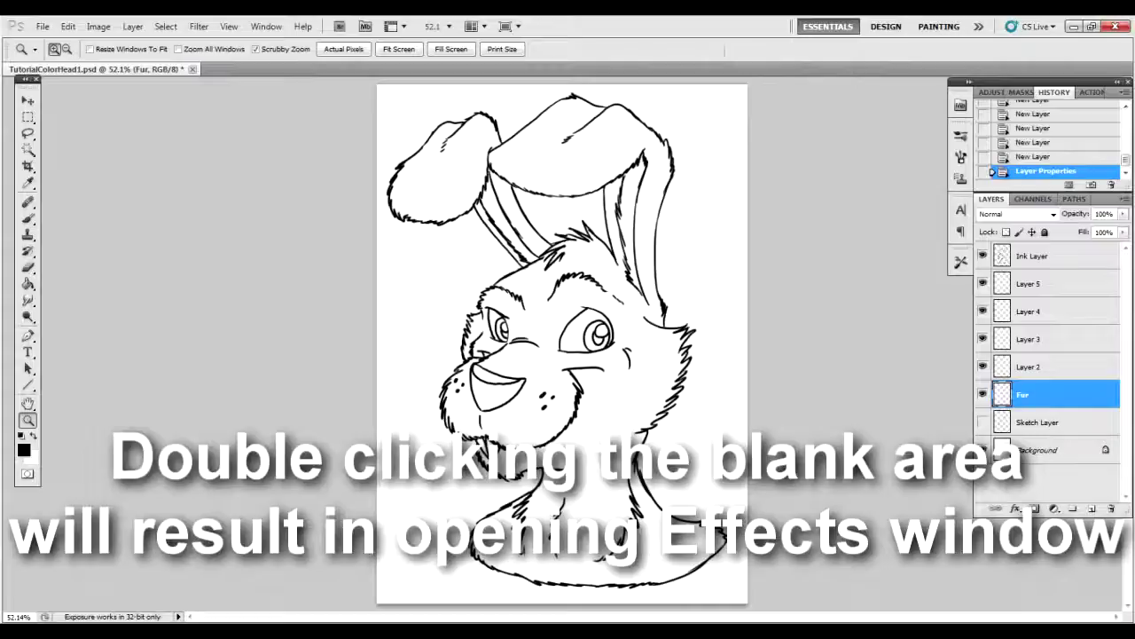
{"action": "left_click", "coordinate": [1030, 367]}
{"action": "double_click", "coordinate": [1031, 366]}
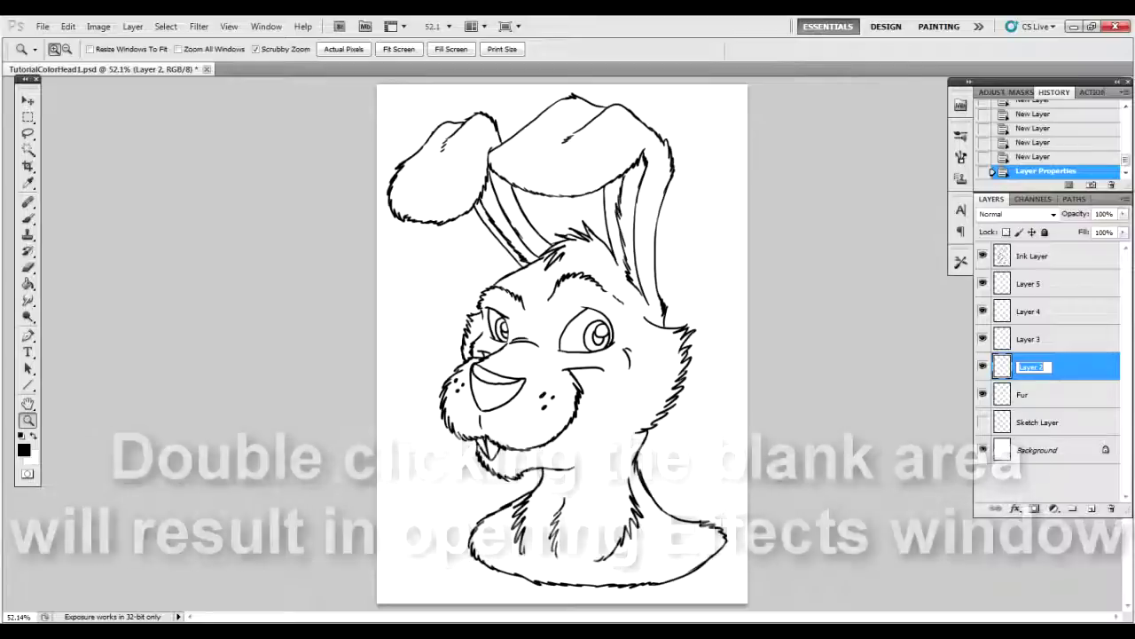
{"action": "type", "text": "Ears"}
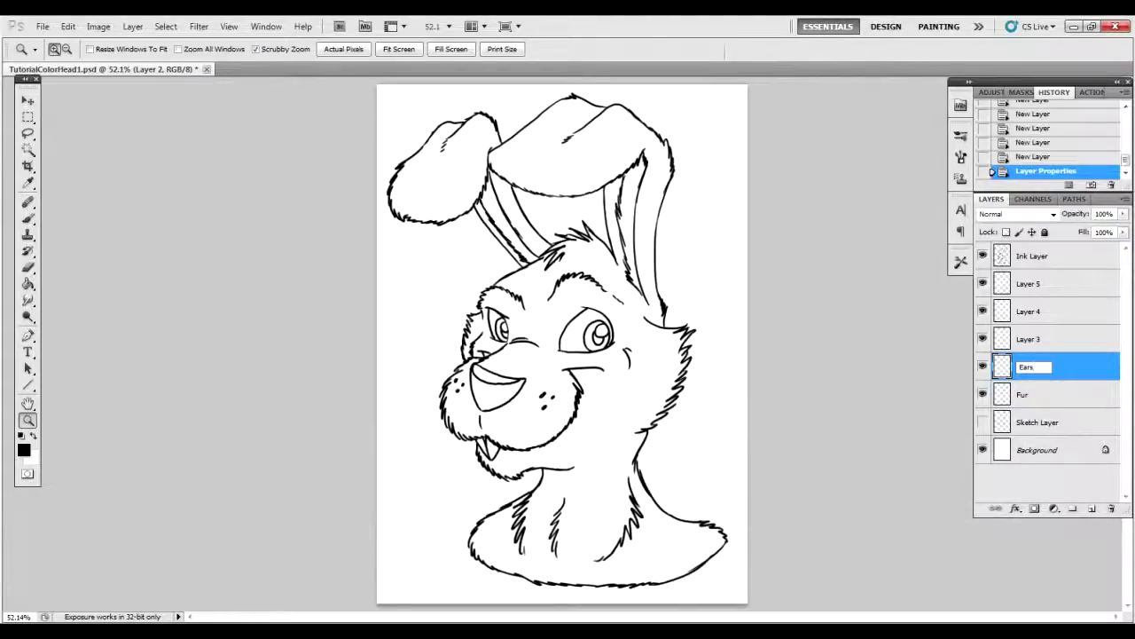
{"action": "key", "text": "Return"}
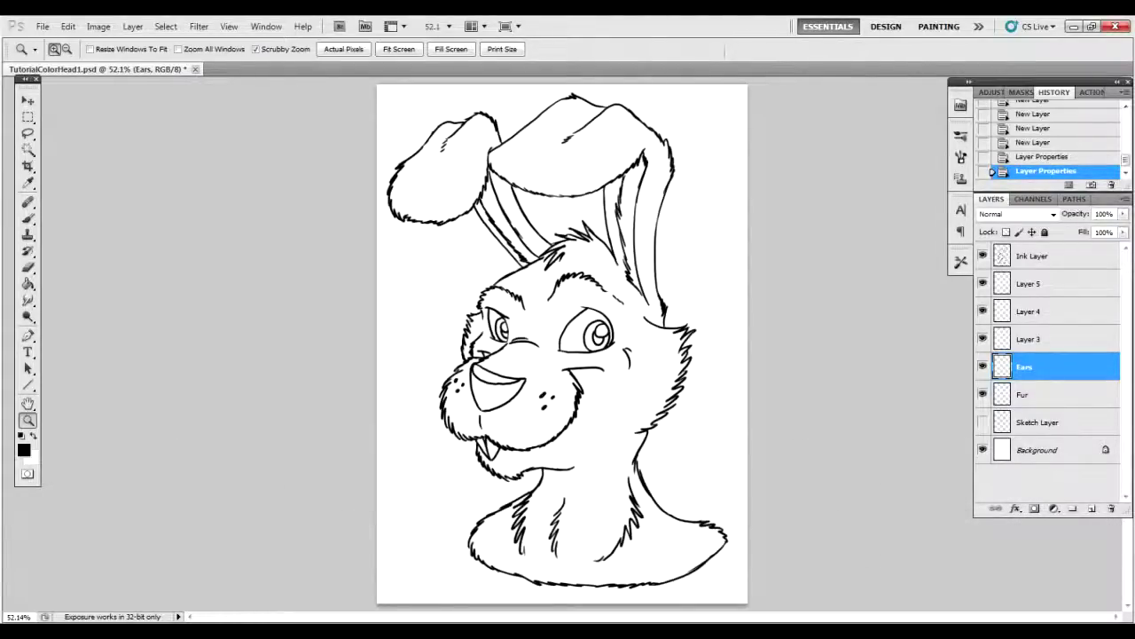
Rename Layer 3 as Eye whites.
{"action": "double_click", "coordinate": [1028, 339]}
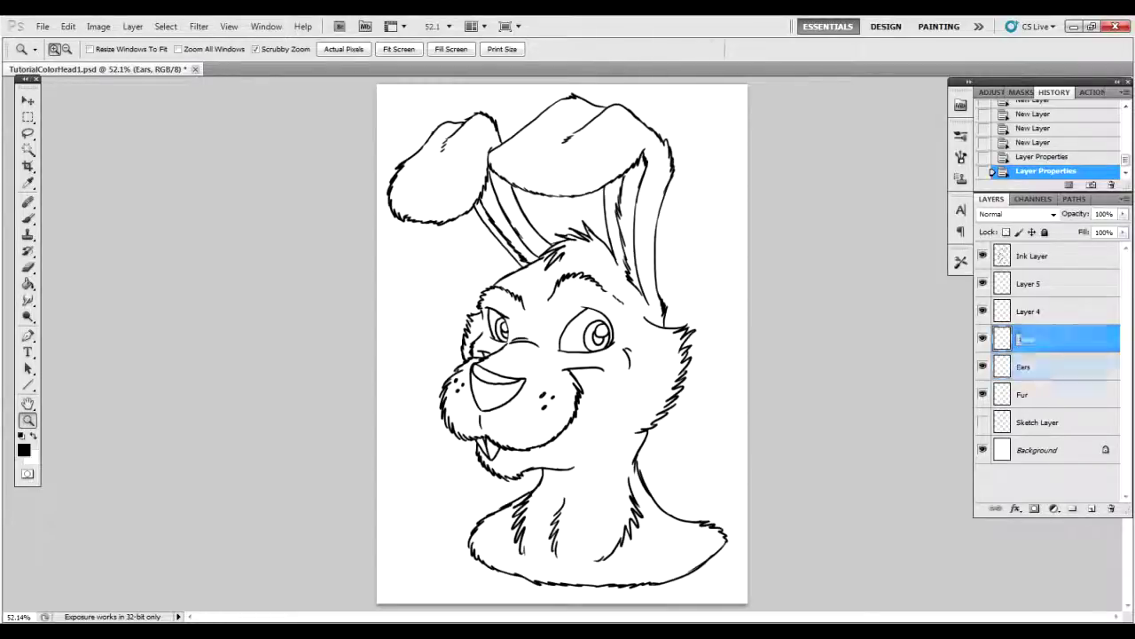
{"action": "type", "text": "Eyes"}
{"action": "key", "text": "BackSpace"}
{"action": "type", "text": "whites"}
{"action": "key", "text": "Return"}
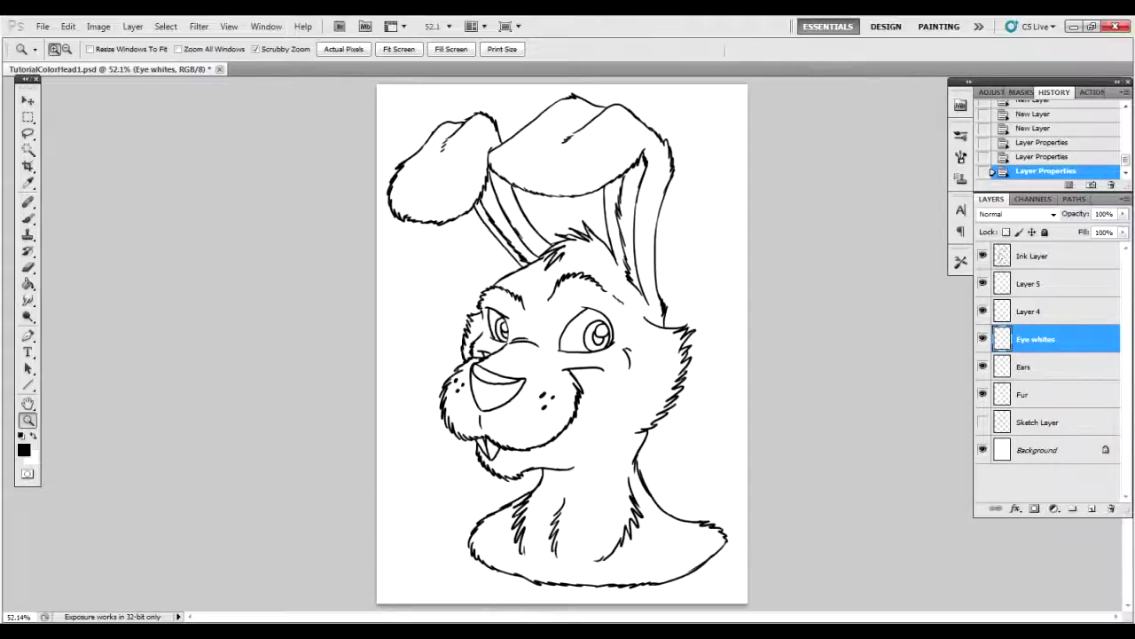
Rename Layer 4 as iris and Layer 5 as eye pupil.
{"action": "double_click", "coordinate": [1028, 311]}
{"action": "type", "text": "iri"}
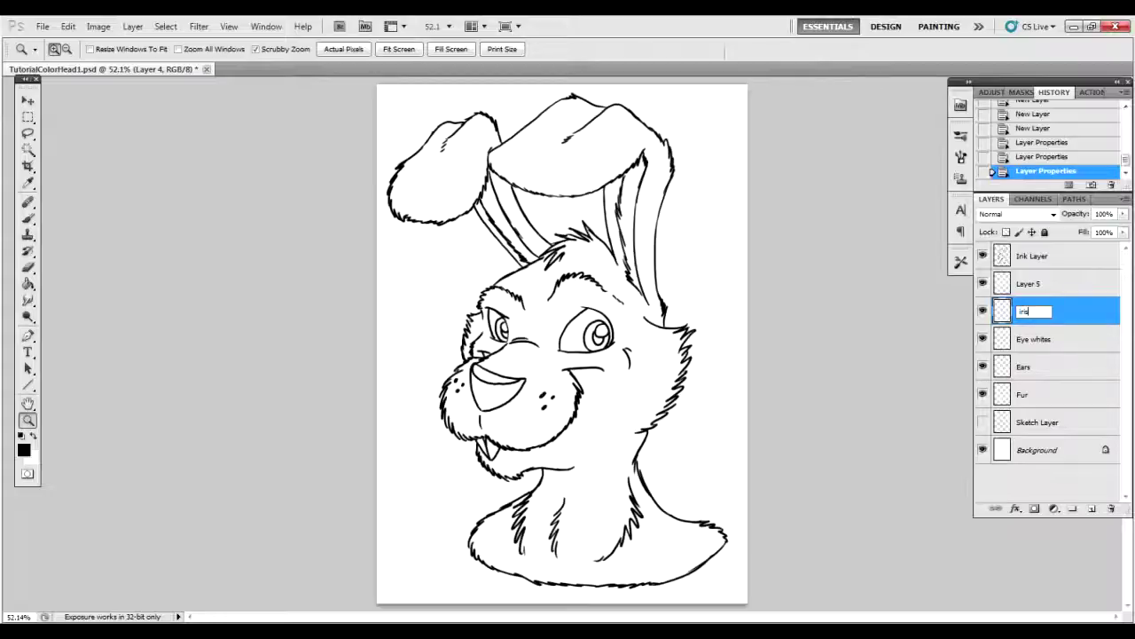
{"action": "type", "text": "s"}
{"action": "key", "text": "Return"}
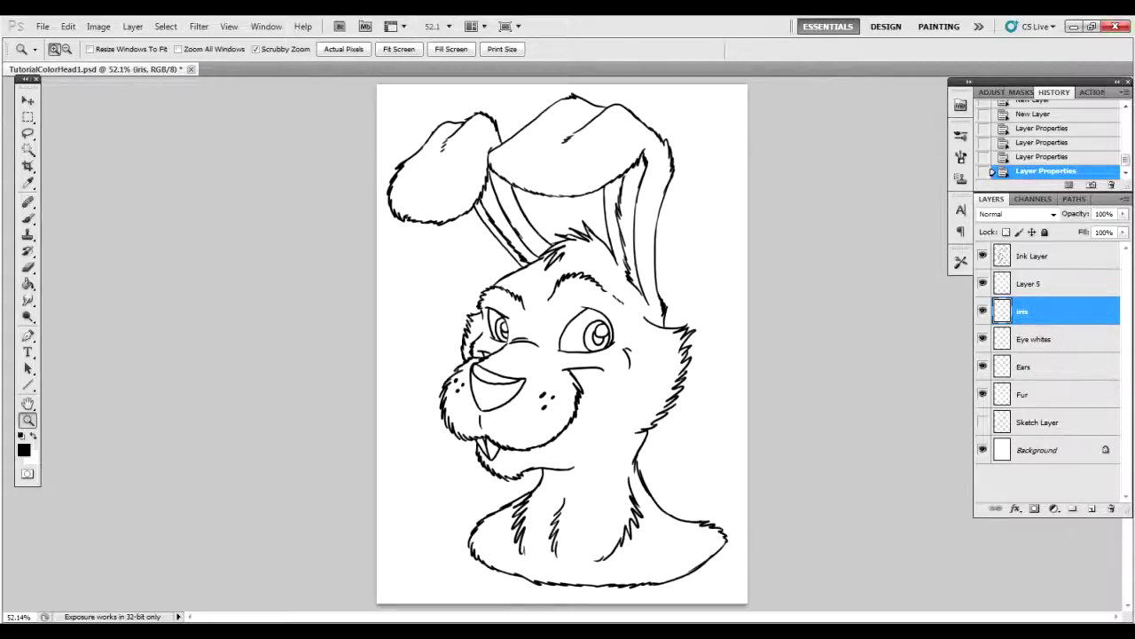
{"action": "double_click", "coordinate": [1028, 284]}
{"action": "type", "text": "eye pupil"}
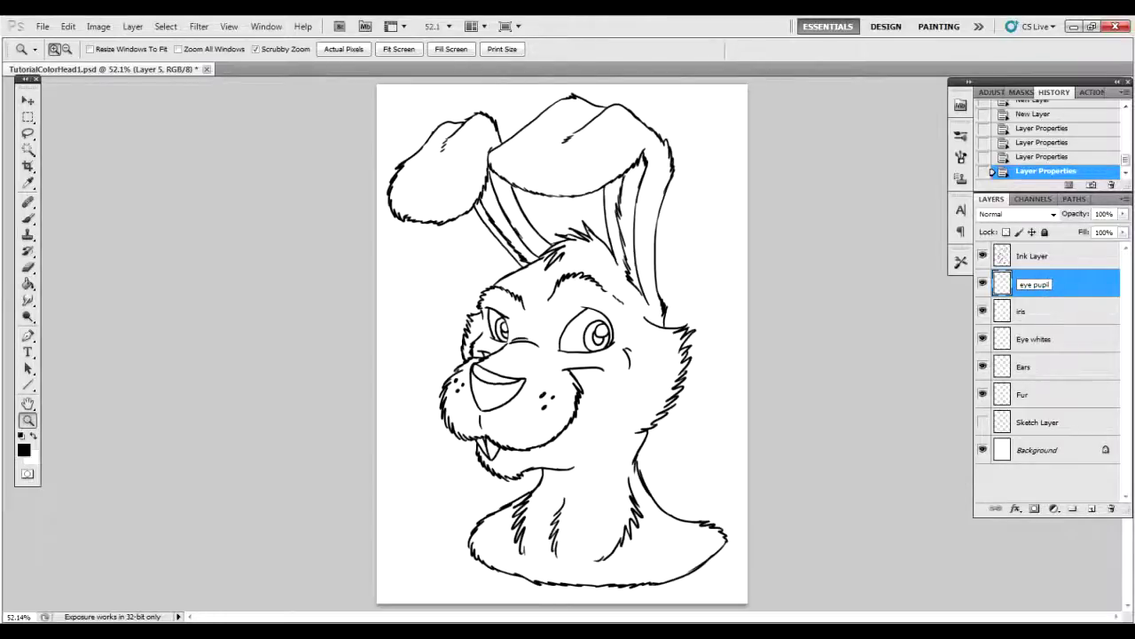
{"action": "key", "text": "Return"}
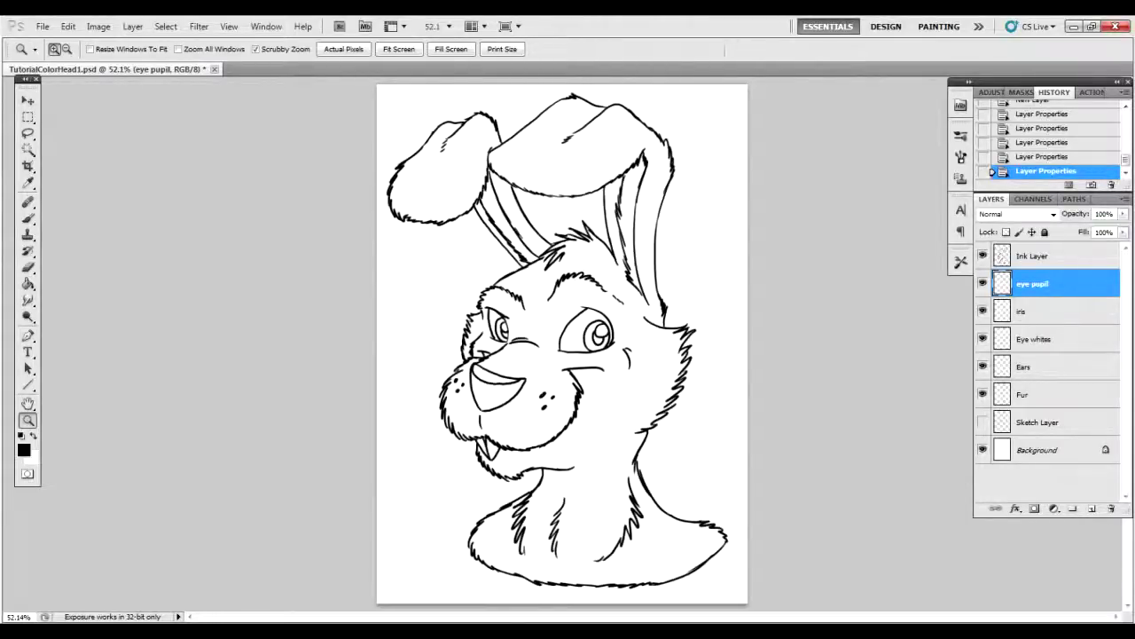
Add four more blank layers above the eye pupil layer.
{"action": "left_click", "coordinate": [1092, 508]}
{"action": "left_click", "coordinate": [1092, 508]}
{"action": "left_click", "coordinate": [1092, 508]}
{"action": "left_click", "coordinate": [1092, 509]}
Rename the new Layer 1 as eye highlight and Layer 2 as Nose.
{"action": "double_click", "coordinate": [1029, 366]}
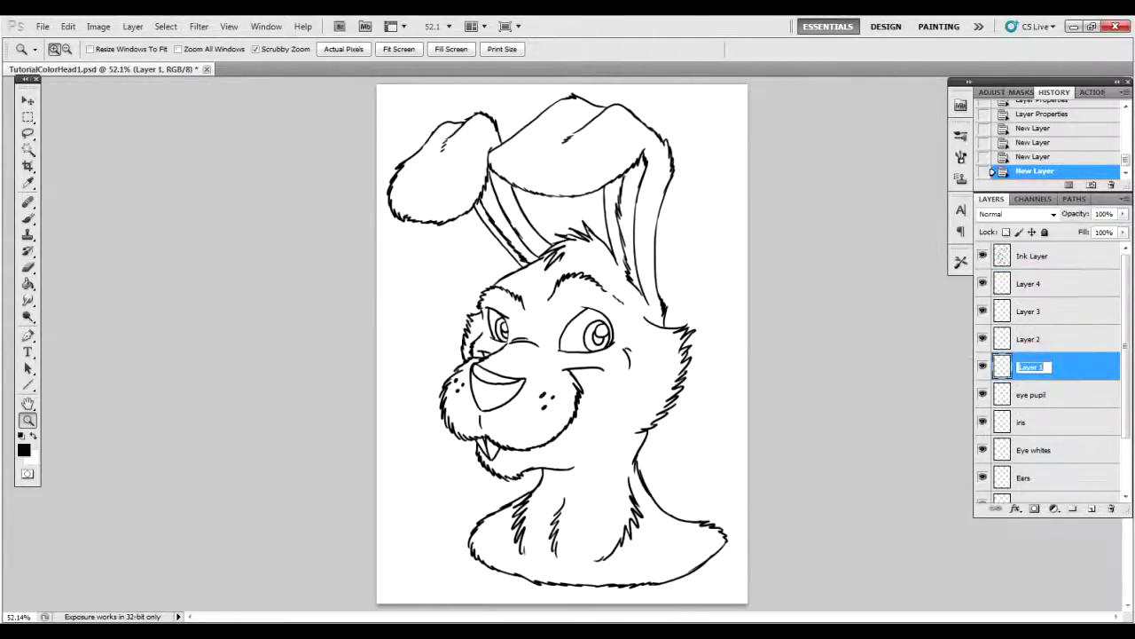
{"action": "type", "text": "eye highlight"}
{"action": "key", "text": "Return"}
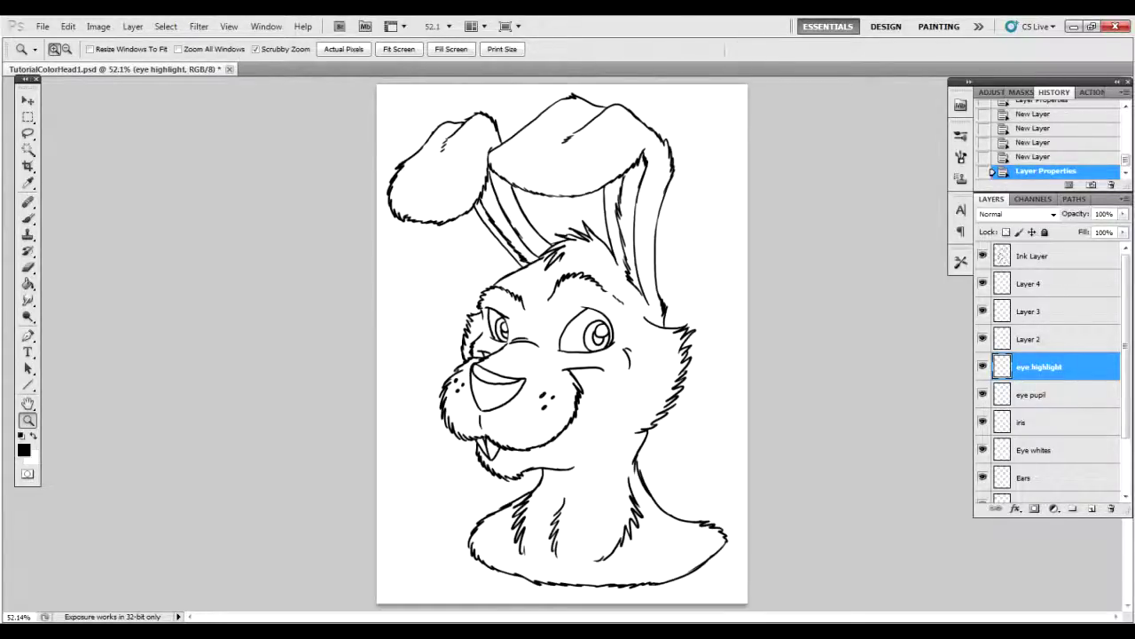
{"action": "double_click", "coordinate": [1029, 339]}
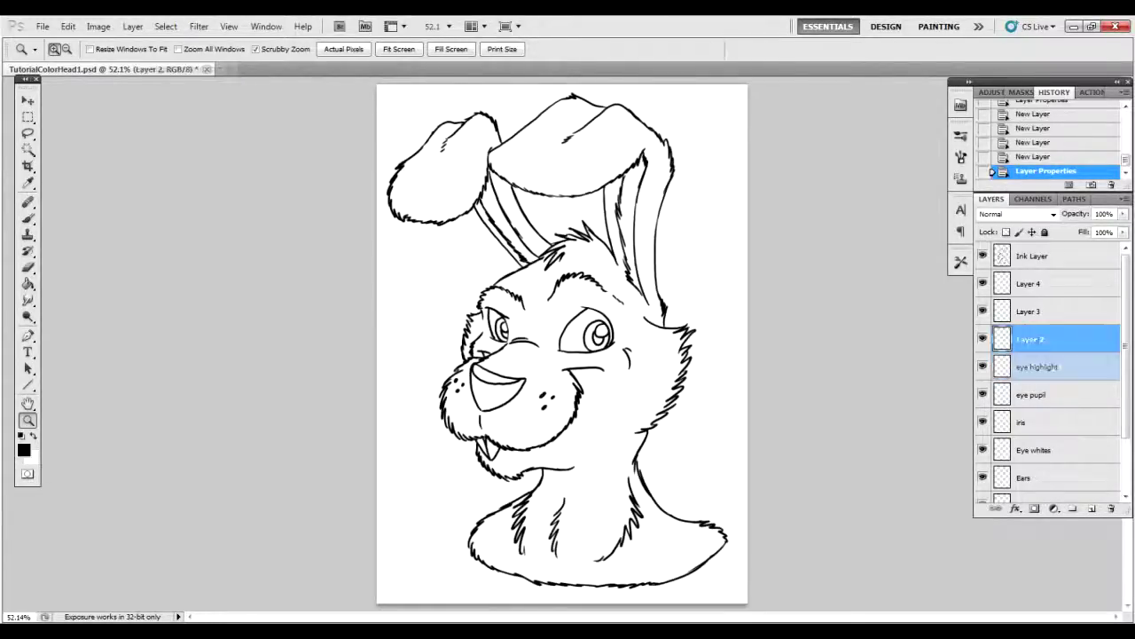
{"action": "type", "text": "Nose"}
{"action": "key", "text": "Return"}
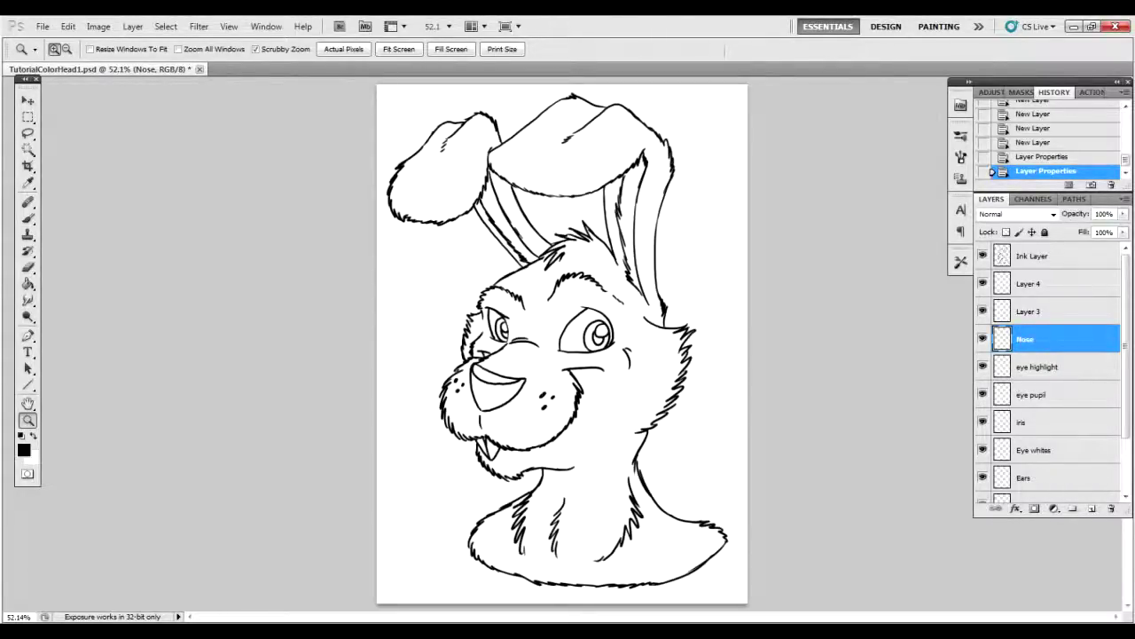
Rename the new Layer 3 as Nose Highlight and Layer 4 as Teeth.
{"action": "double_click", "coordinate": [1029, 312]}
{"action": "type", "text": "Nose Hig"}
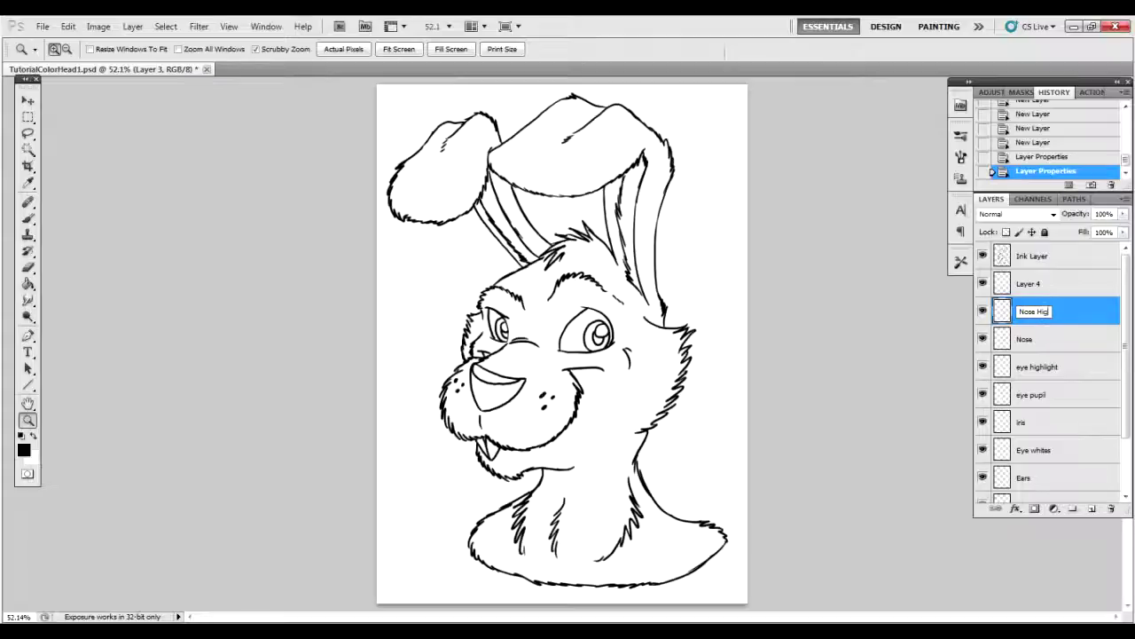
{"action": "type", "text": "hlight"}
{"action": "key", "text": "Return"}
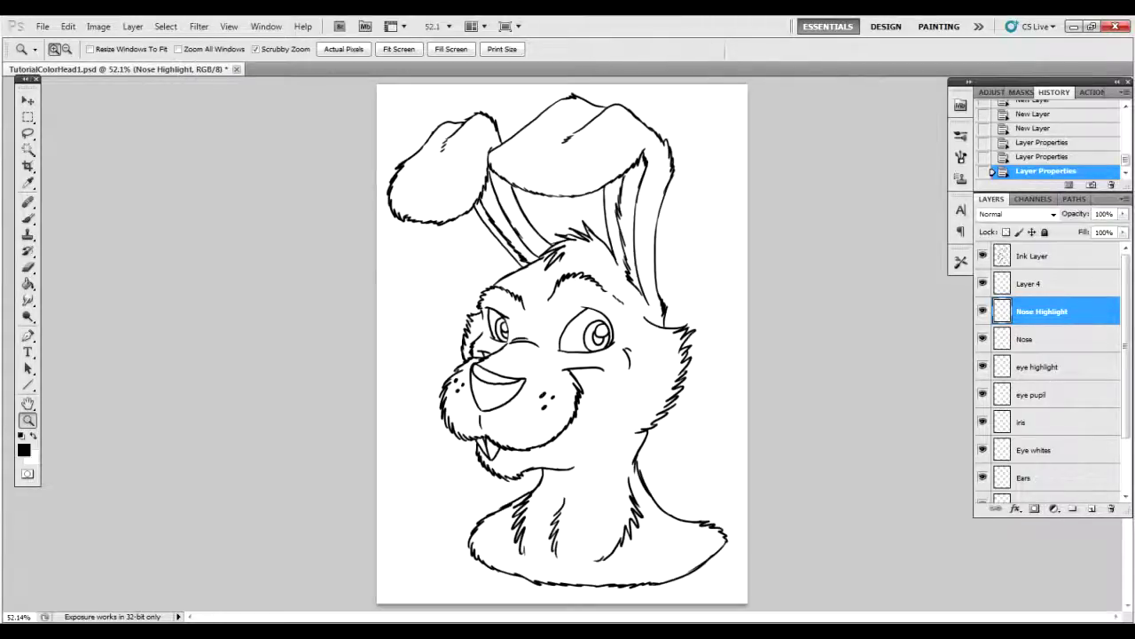
{"action": "double_click", "coordinate": [1029, 284]}
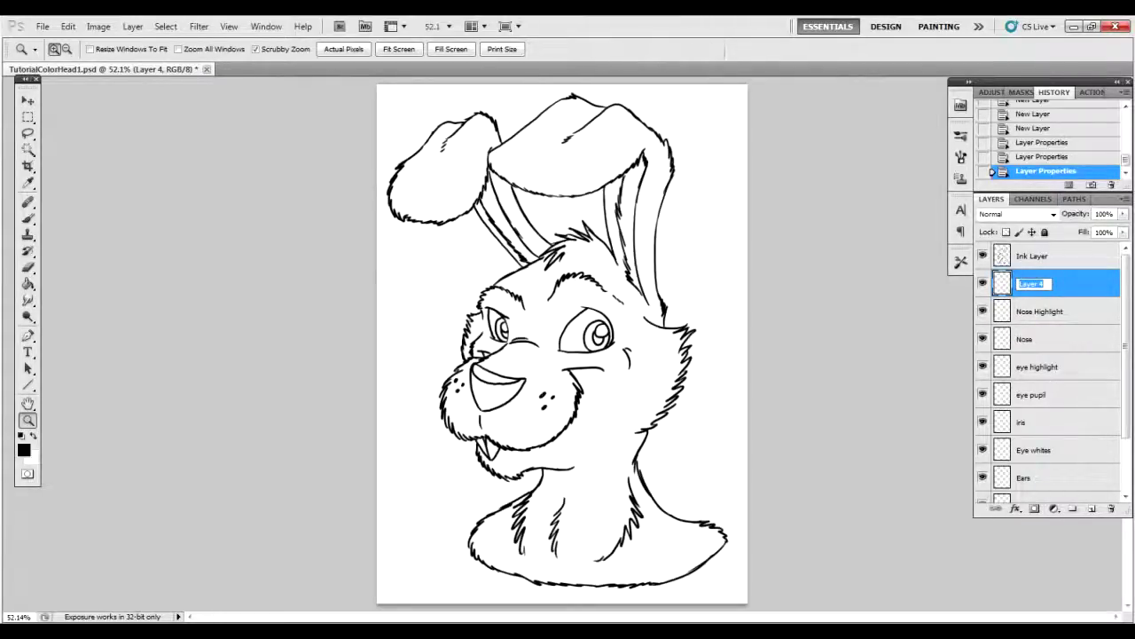
{"action": "type", "text": "Teeth"}
{"action": "key", "text": "Return"}
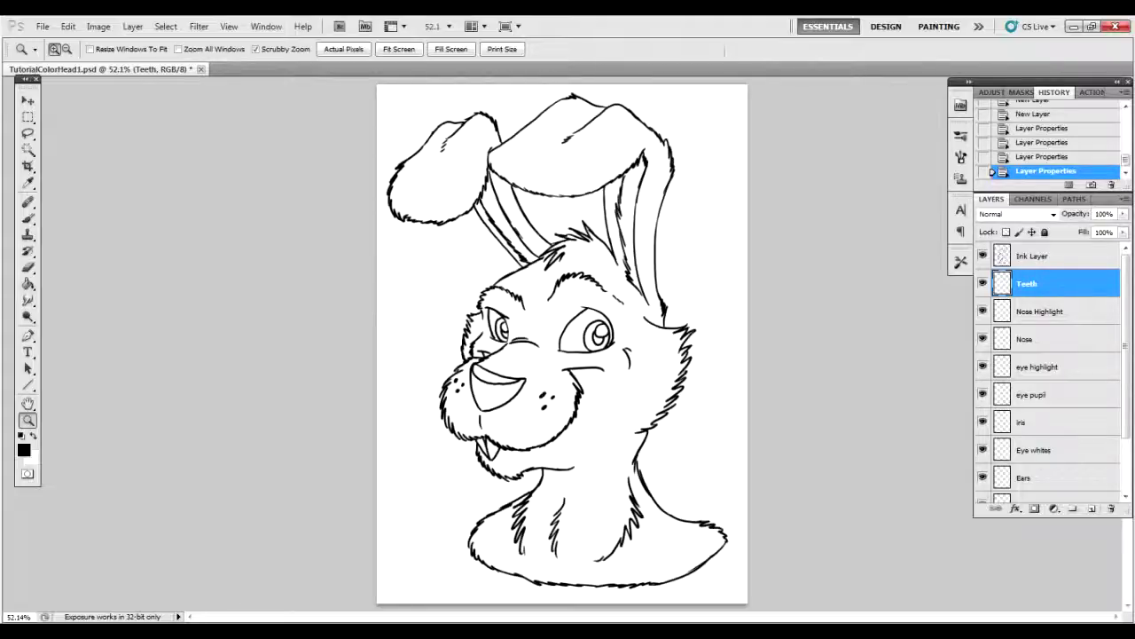
Add one more layer above Teeth and name it Gum.
{"action": "left_click", "coordinate": [1091, 509]}
{"action": "double_click", "coordinate": [1027, 283]}
{"action": "type", "text": "Gum"}
{"action": "key", "text": "Return"}
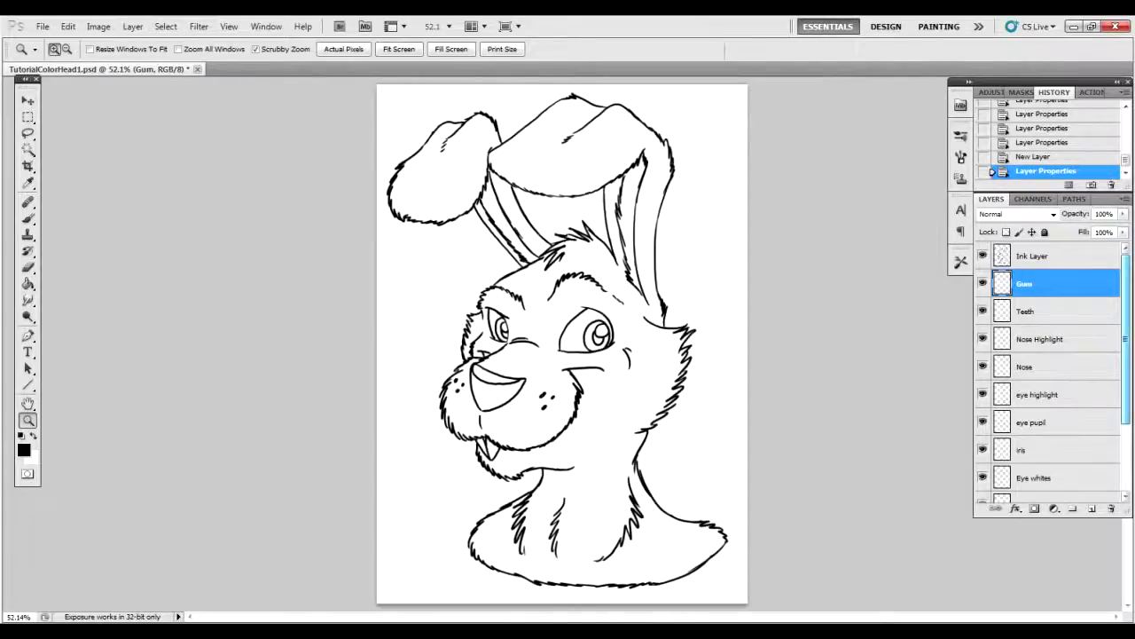
Group all the layers from Gum down to Fur and name the group Color.
{"action": "scroll", "coordinate": [1052, 373], "scroll_direction": "down", "scroll_amount": 3}
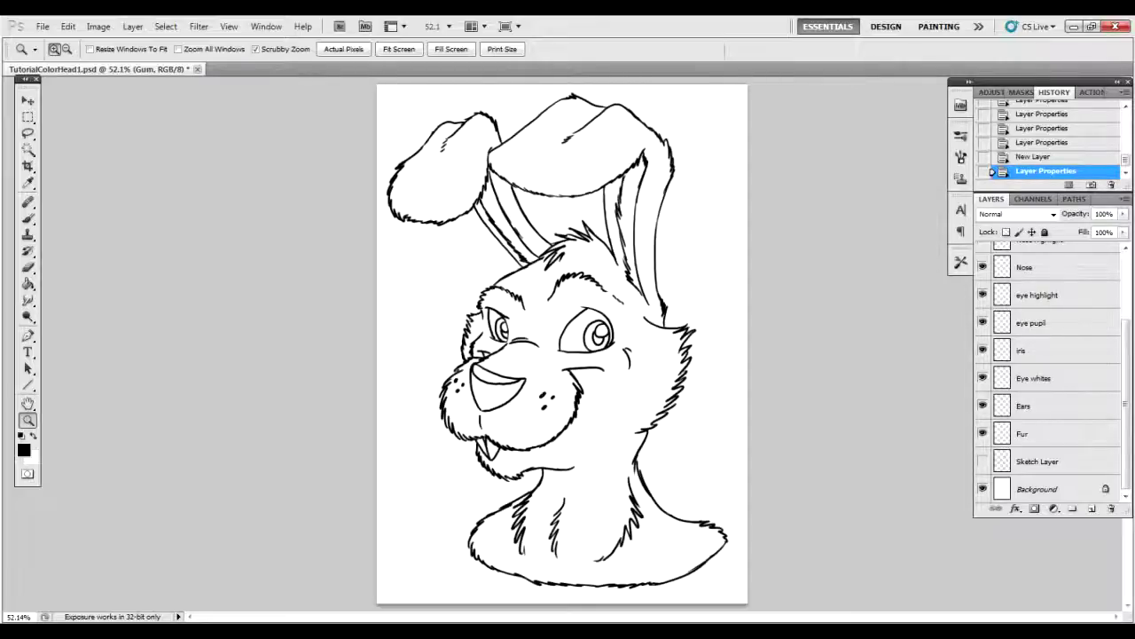
{"action": "left_click", "coordinate": [1056, 433], "text": "shift"}
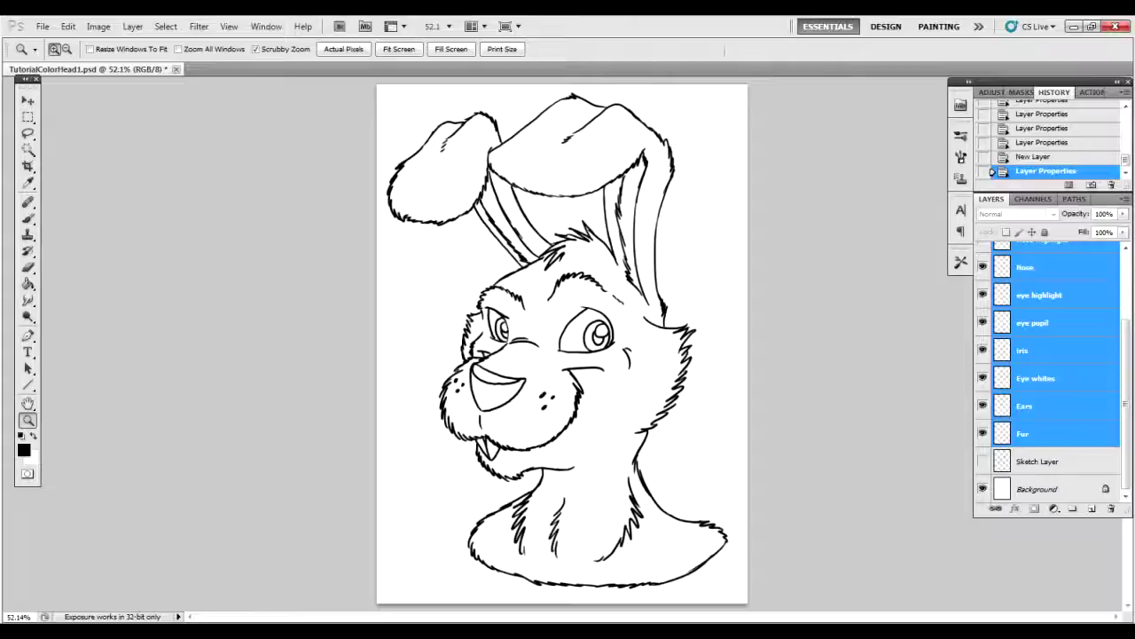
{"action": "left_click", "coordinate": [133, 26]}
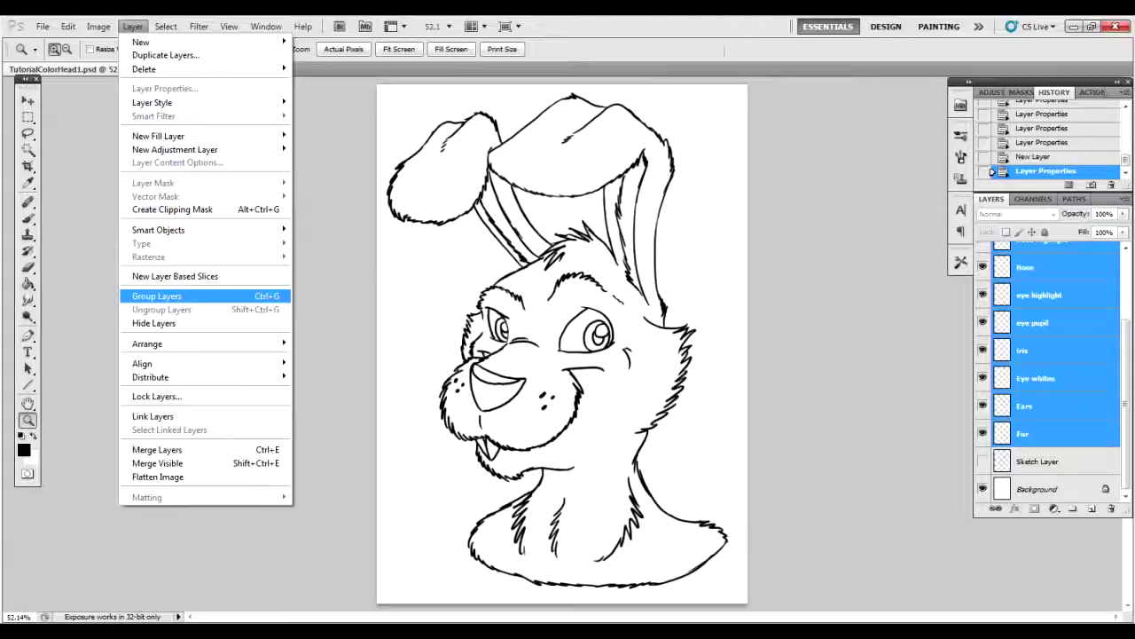
{"action": "left_click", "coordinate": [157, 295]}
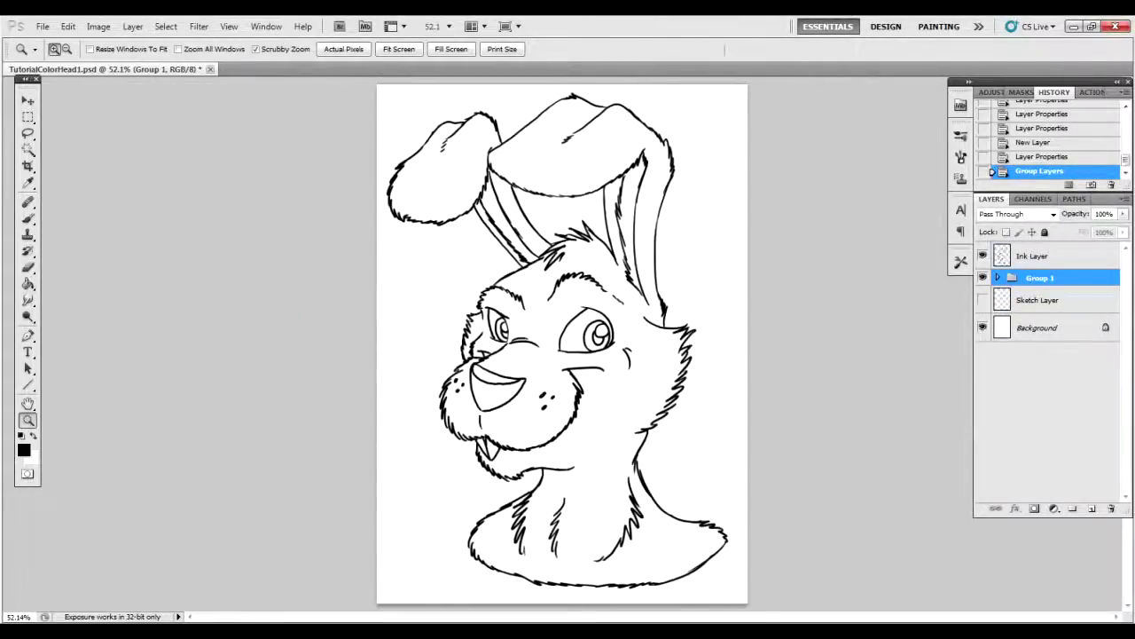
{"action": "double_click", "coordinate": [1042, 278]}
{"action": "type", "text": "Color"}
{"action": "key", "text": "Return"}
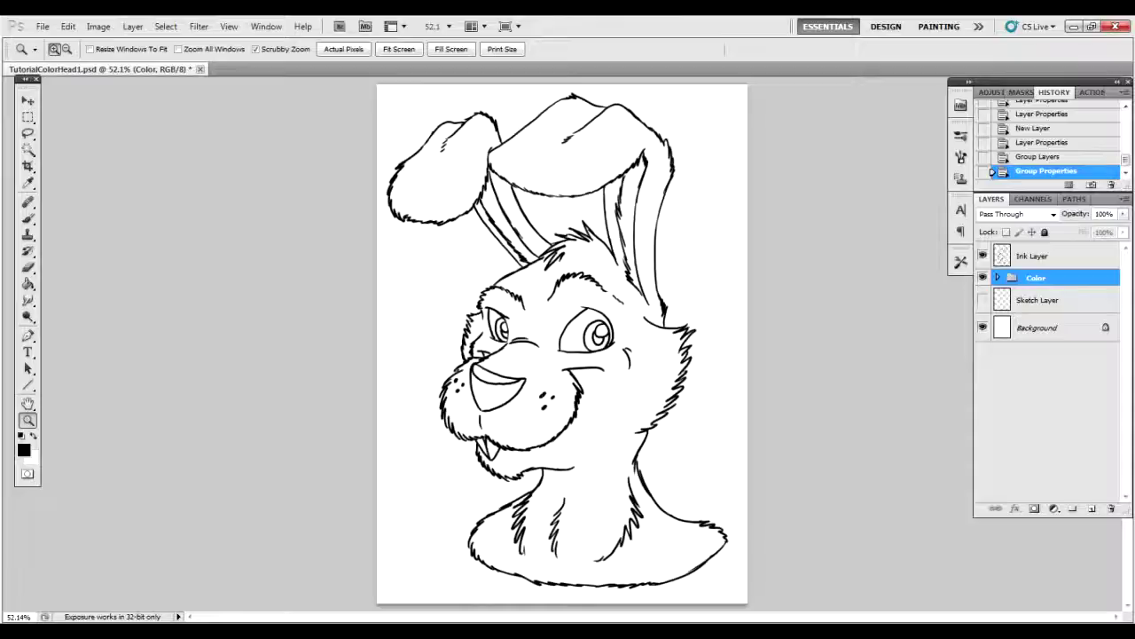
Expand the Color group and look through its layers down to Fur.
{"action": "left_click", "coordinate": [998, 277]}
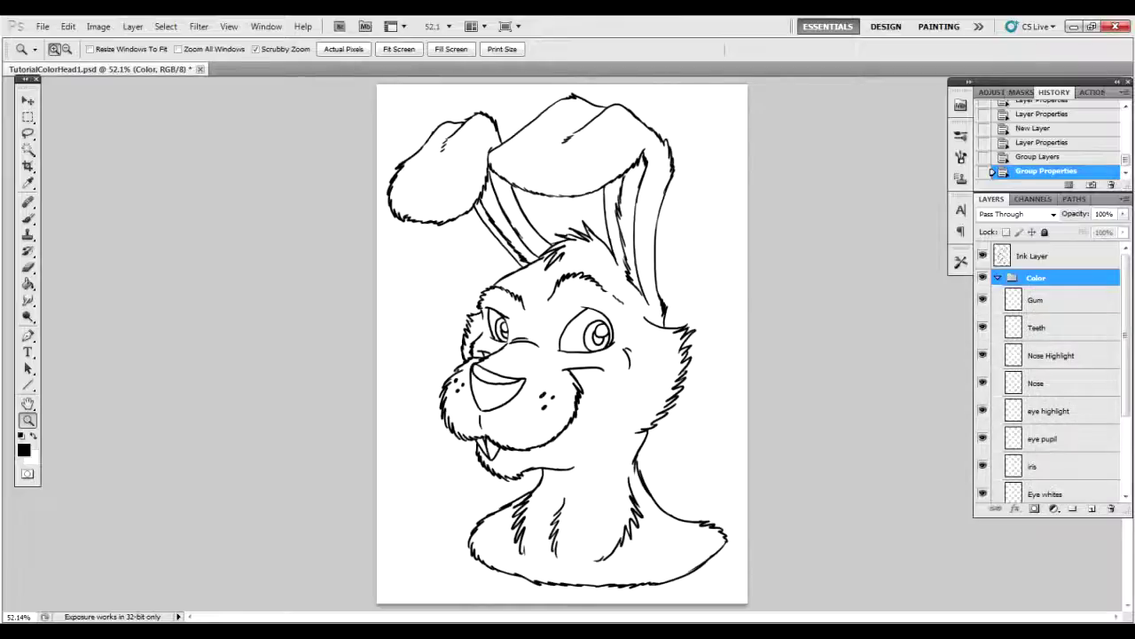
{"action": "left_click", "coordinate": [998, 278]}
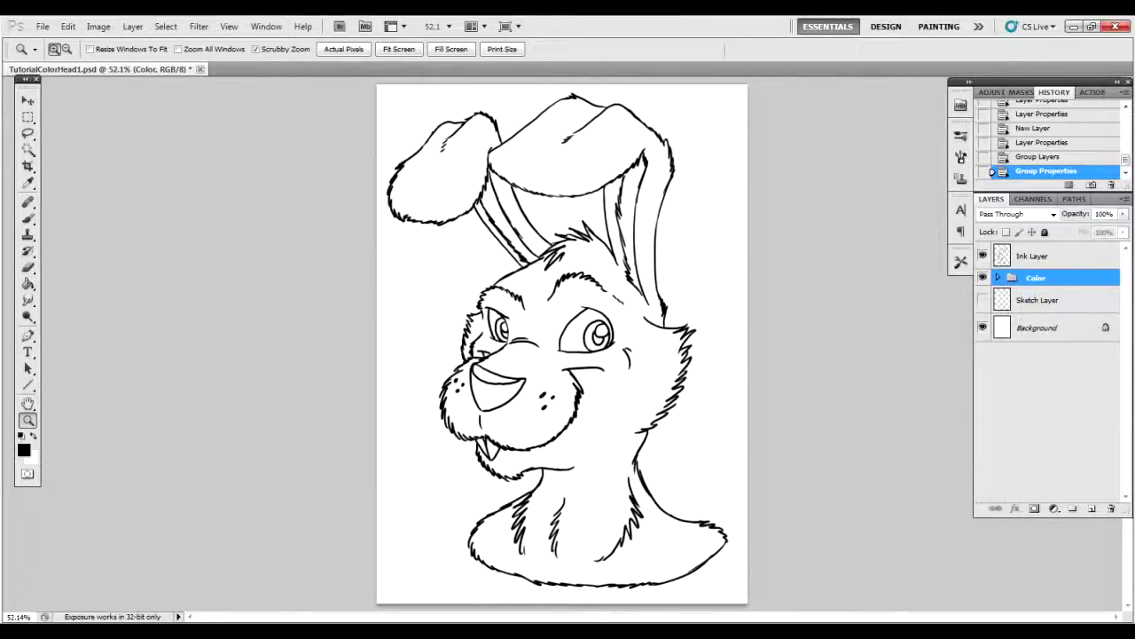
{"action": "left_click", "coordinate": [998, 278]}
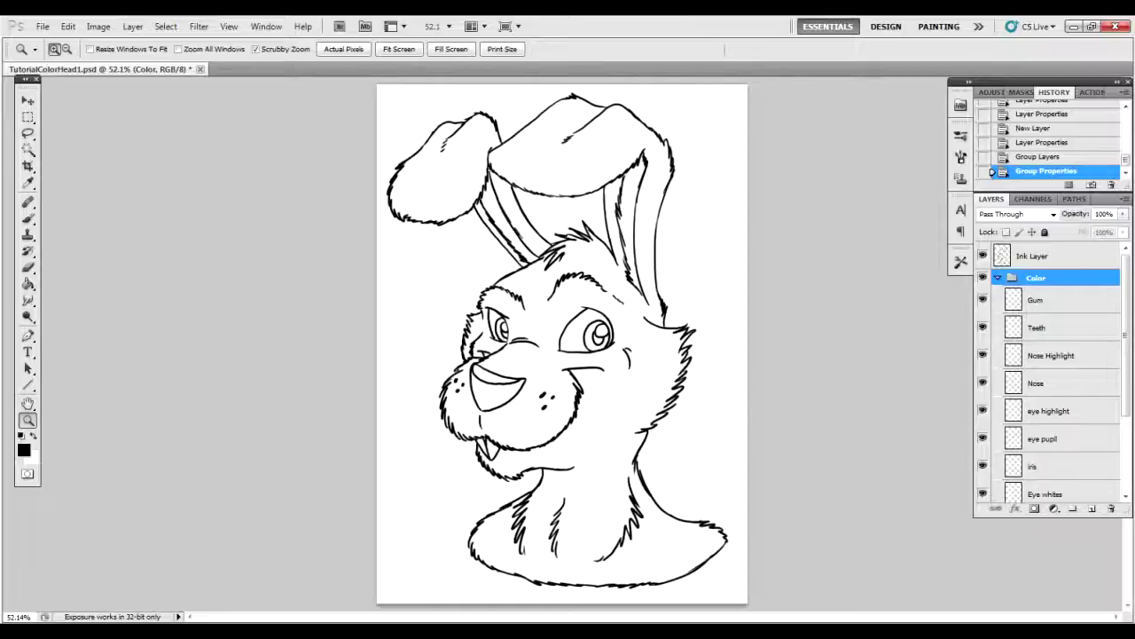
{"action": "left_click_drag", "start_coordinate": [1124, 335], "coordinate": [1125, 409]}
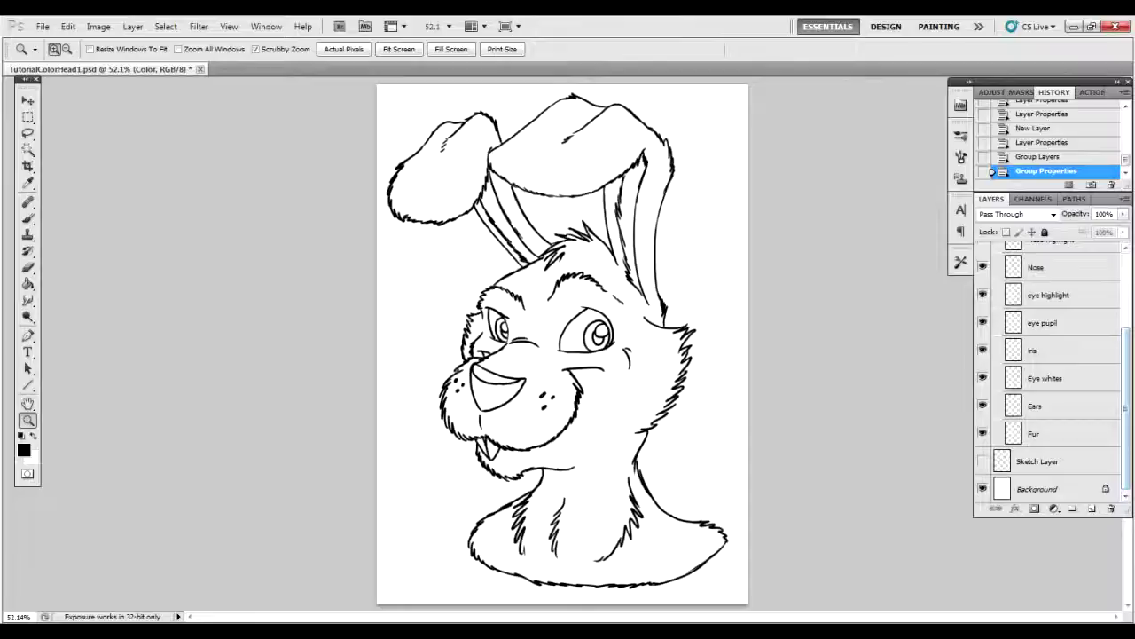
Make the Fur layer active and set the foreground color to a light tan brown for the fur.
{"action": "left_click", "coordinate": [1056, 433]}
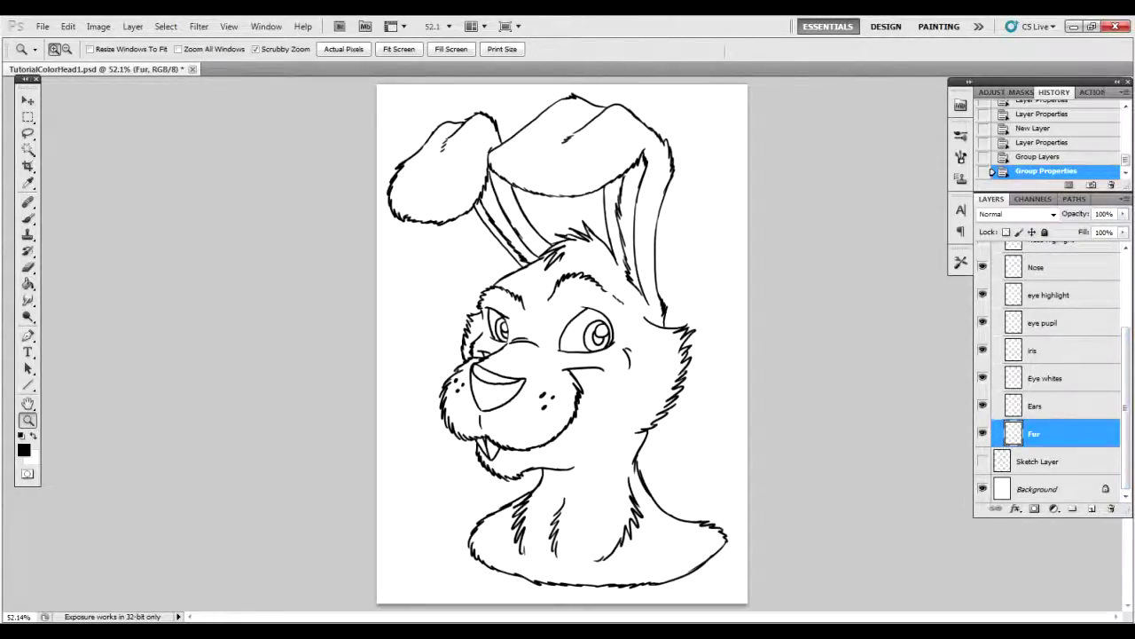
{"action": "left_click", "coordinate": [24, 450]}
{"action": "mouse_move", "coordinate": [683, 474]}
{"action": "left_mouse_down"}
{"action": "mouse_move", "coordinate": [683, 452]}
{"action": "mouse_move", "coordinate": [683, 486]}
{"action": "left_mouse_up"}
{"action": "mouse_move", "coordinate": [586, 426]}
{"action": "left_mouse_down"}
{"action": "mouse_move", "coordinate": [562, 379]}
{"action": "mouse_move", "coordinate": [592, 394]}
{"action": "mouse_move", "coordinate": [572, 338]}
{"action": "mouse_move", "coordinate": [568, 362]}
{"action": "left_mouse_up"}
{"action": "key", "text": "z"}
{"action": "key", "text": "Return"}
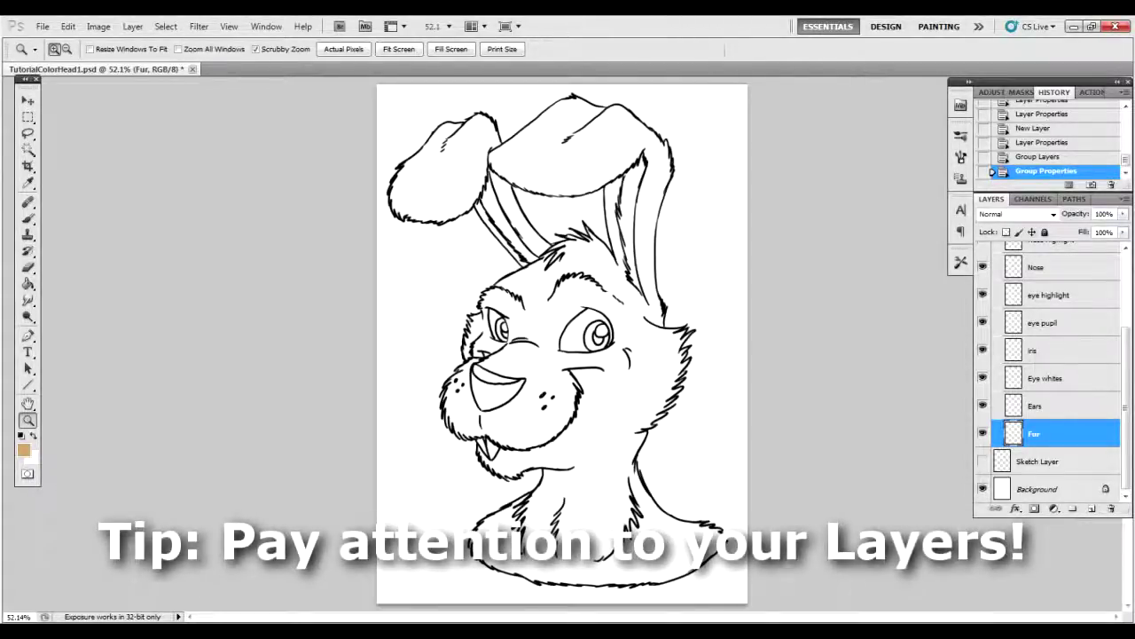
Try Magic Wand selections of the white background around the rabbit, first at tolerance 30 and again at 10, clearing each selection.
{"action": "left_click", "coordinate": [27, 150]}
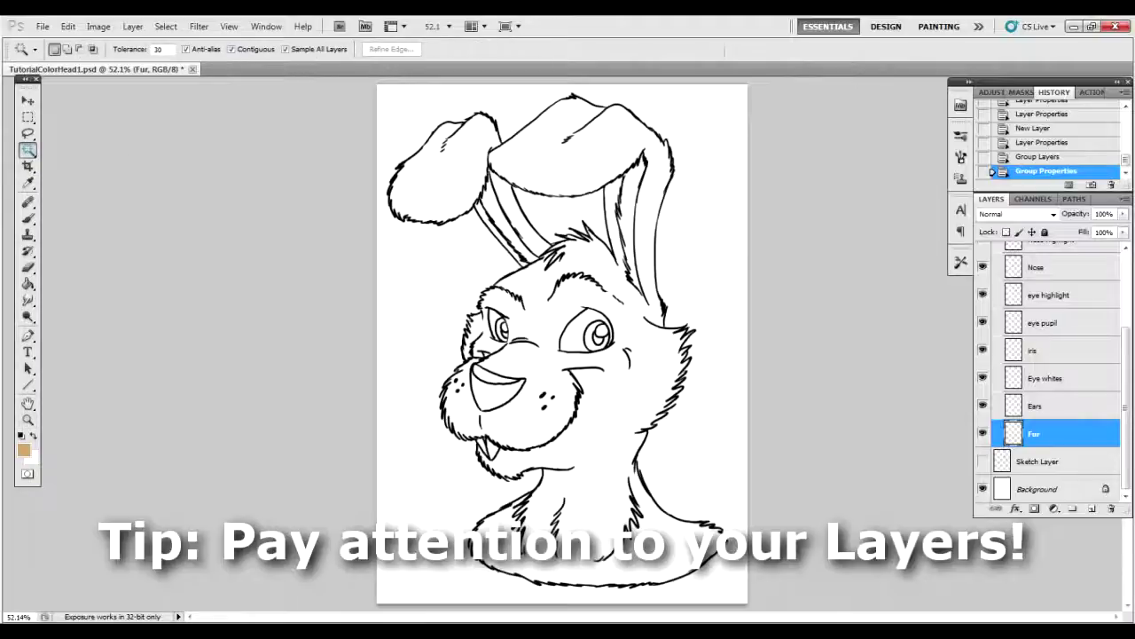
{"action": "left_click", "coordinate": [710, 267]}
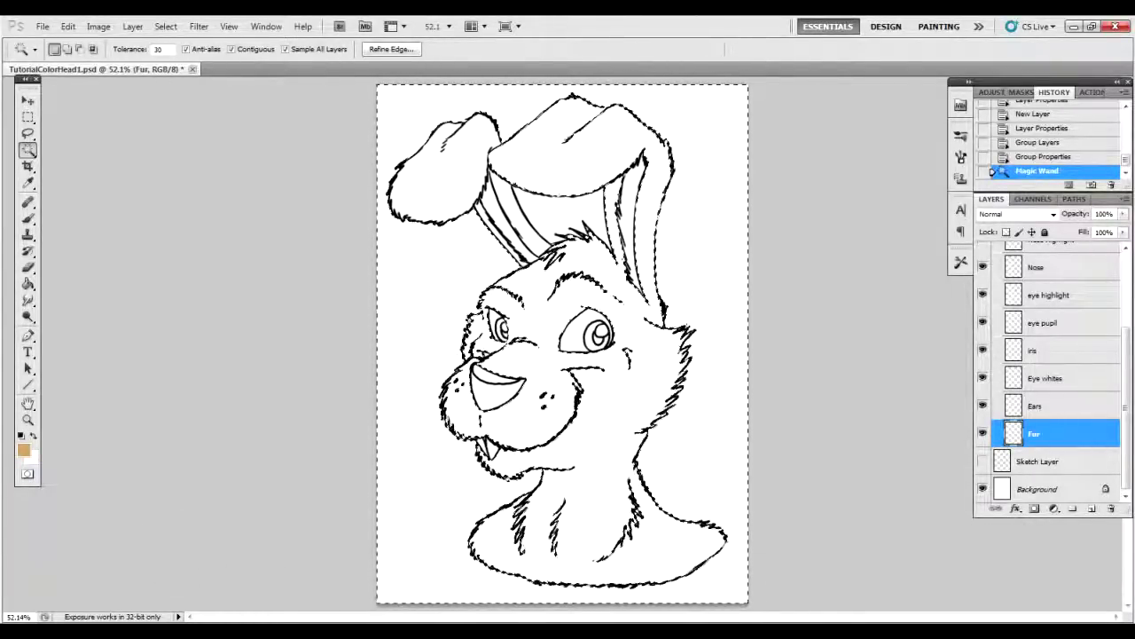
{"action": "key", "text": "ctrl+d"}
{"action": "double_click", "coordinate": [160, 49]}
{"action": "type", "text": "10"}
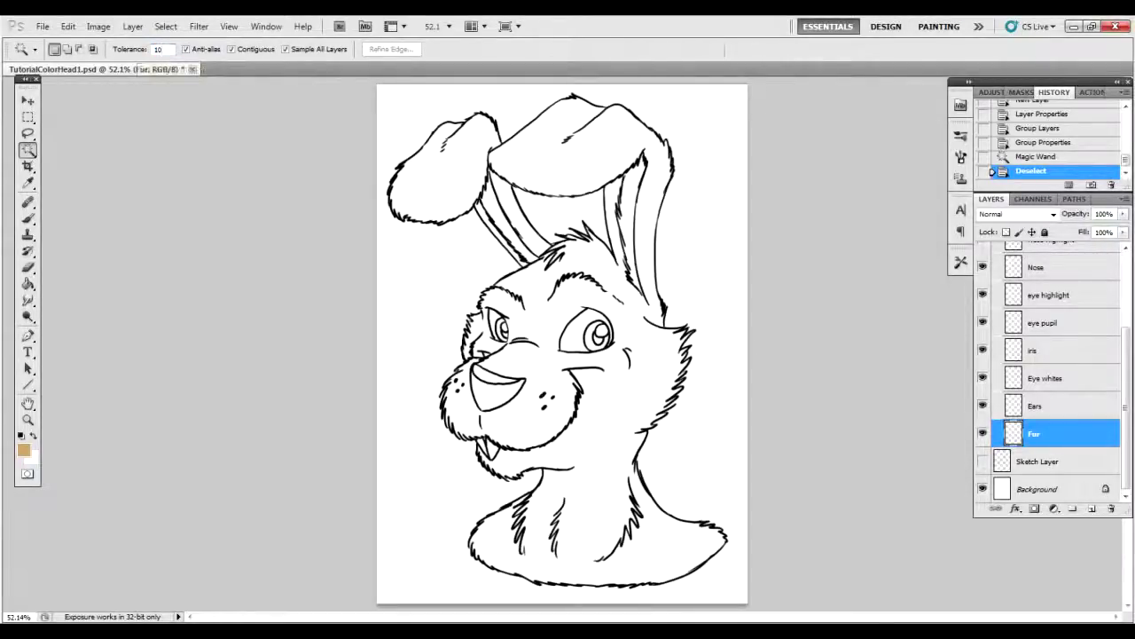
{"action": "left_click", "coordinate": [435, 293]}
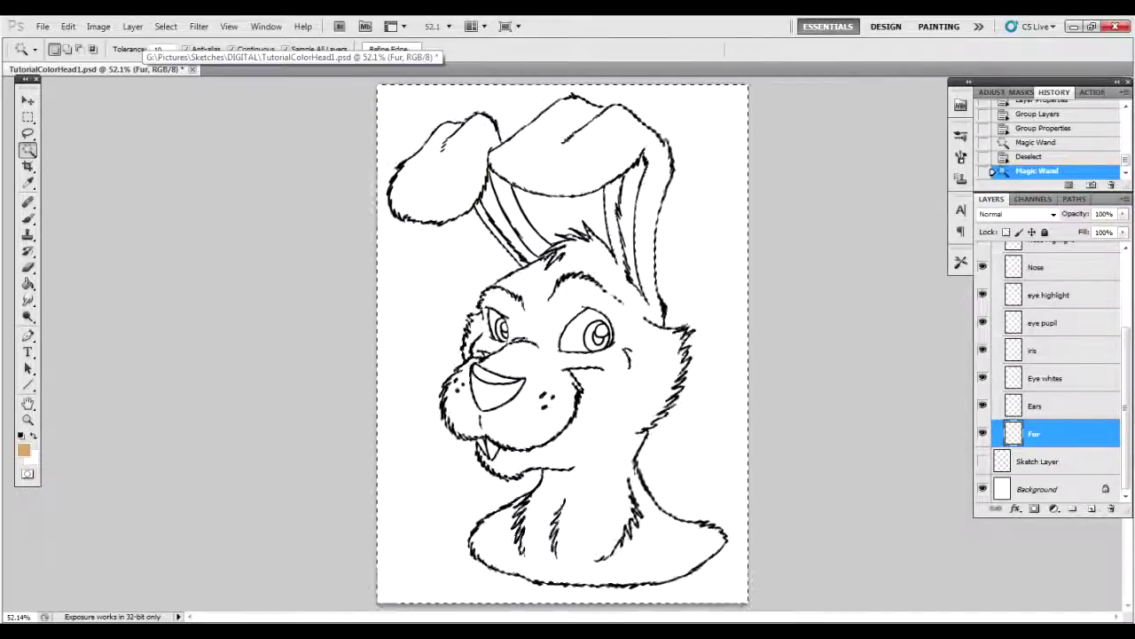
{"action": "key", "text": "ctrl+d"}
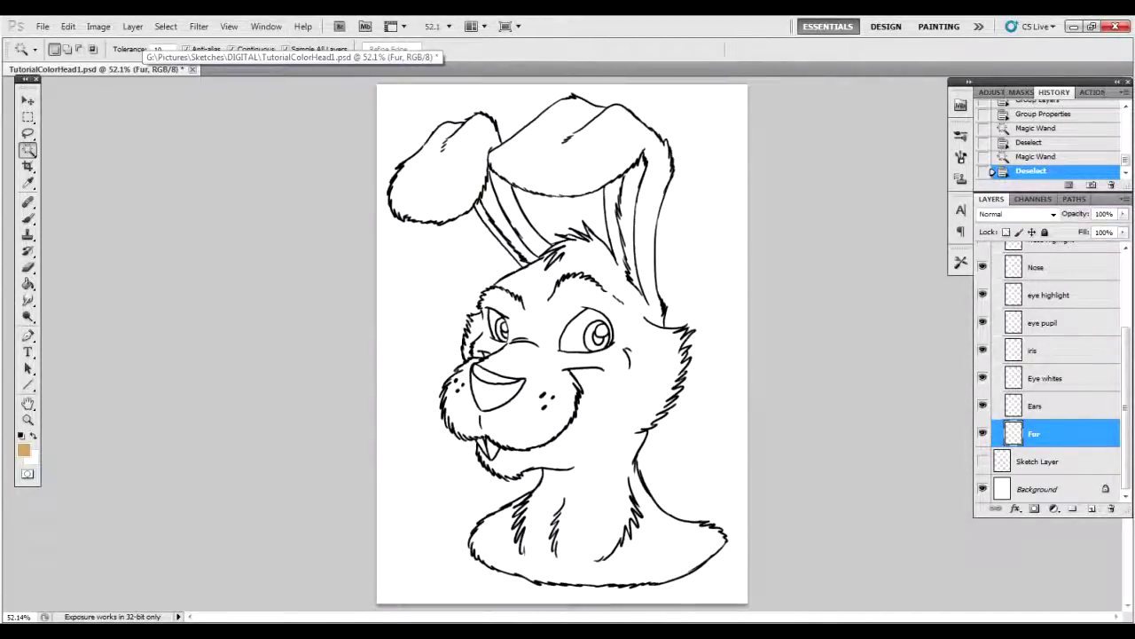
Try a background selection with the Magic Wand tolerance at 1, clear it, and restore the tolerance to 30.
{"action": "double_click", "coordinate": [157, 49]}
{"action": "type", "text": "1"}
{"action": "left_click", "coordinate": [435, 292]}
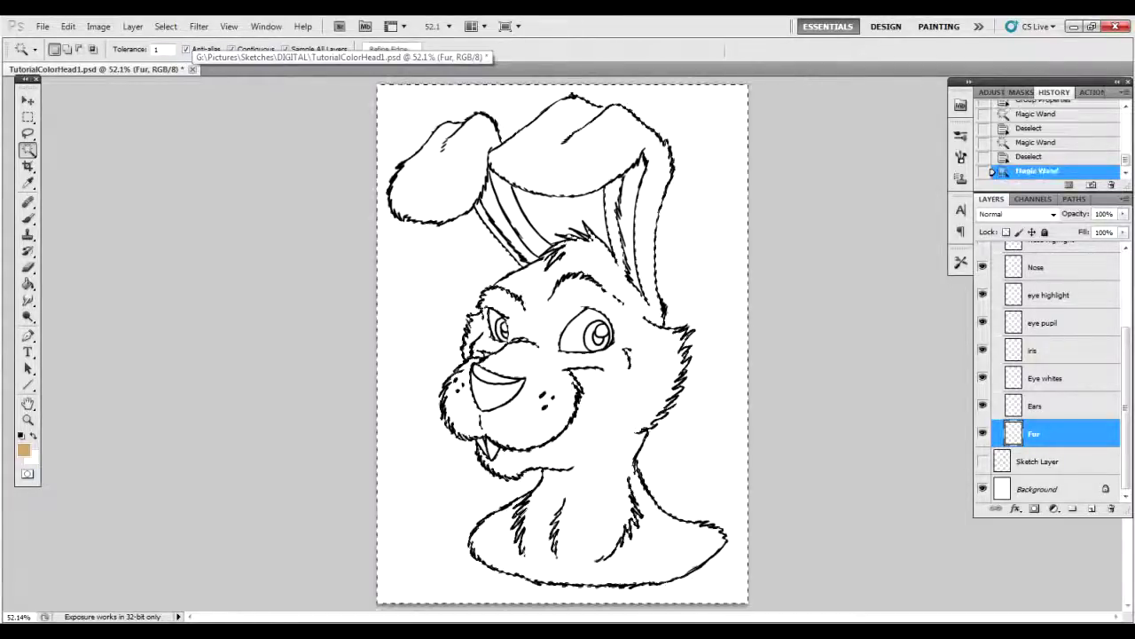
{"action": "key", "text": "ctrl+d"}
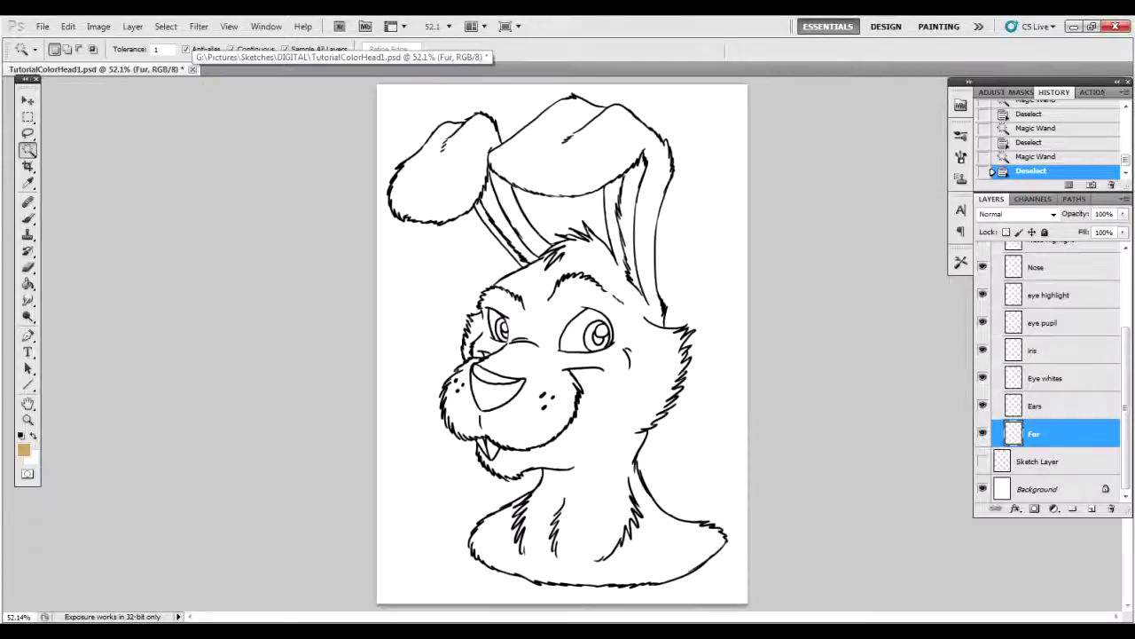
{"action": "left_click", "coordinate": [156, 49]}
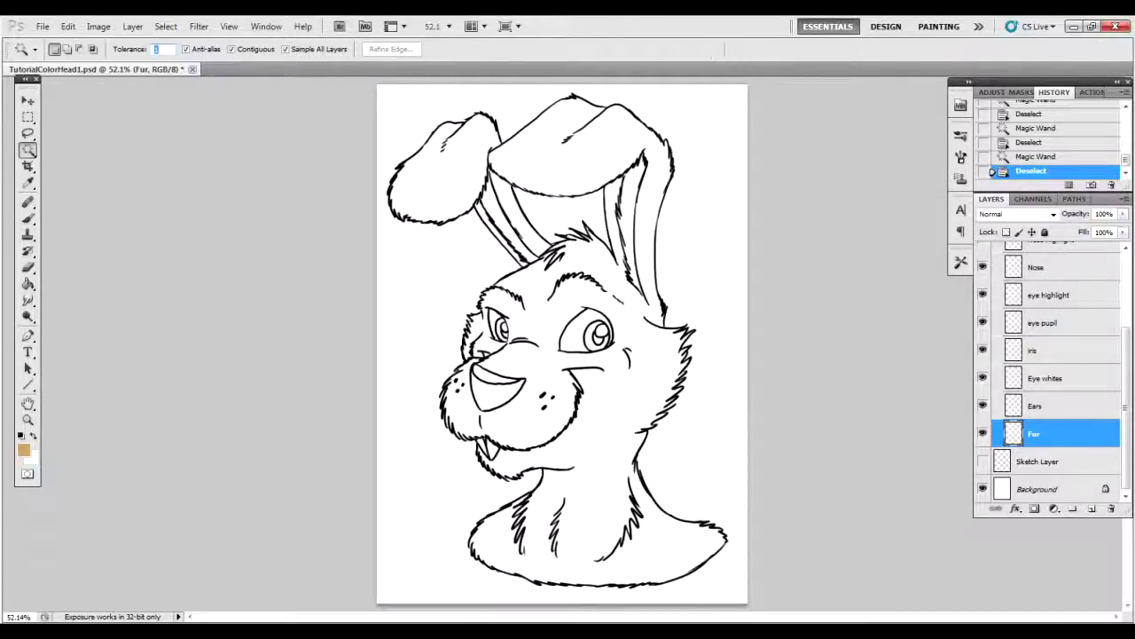
{"action": "type", "text": "30"}
Brush tan over the gaps in the ink lines beside the far eye, above the brow, on the far cheek and atop the muzzle.
{"action": "left_click", "coordinate": [27, 217]}
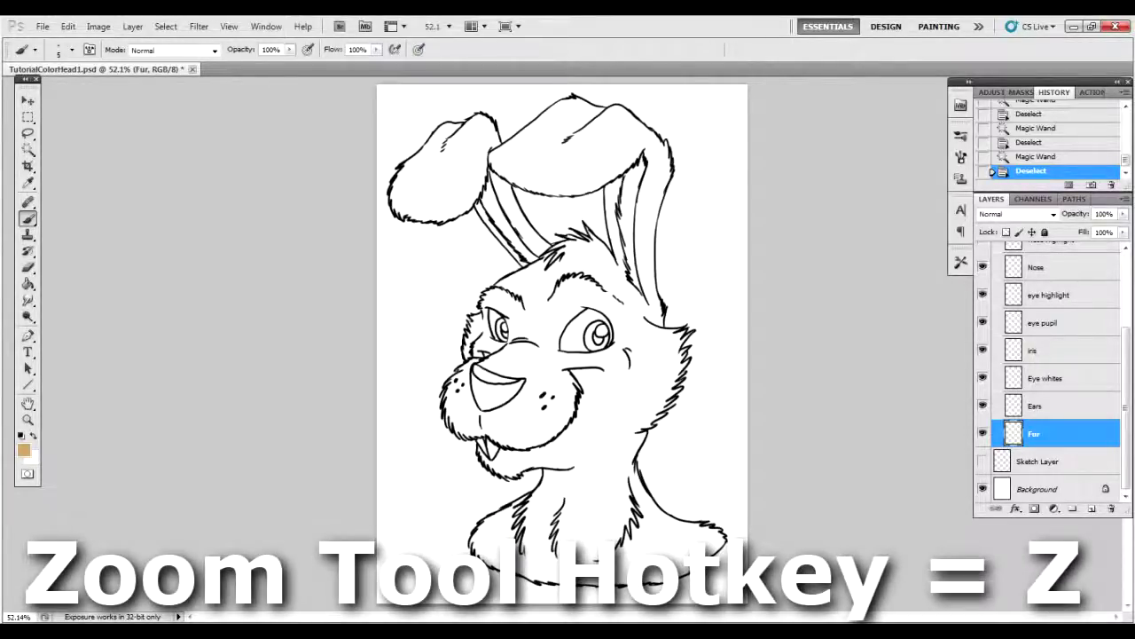
{"action": "key", "text": "z"}
{"action": "left_click_drag", "start_coordinate": [500, 312], "coordinate": [630, 312]}
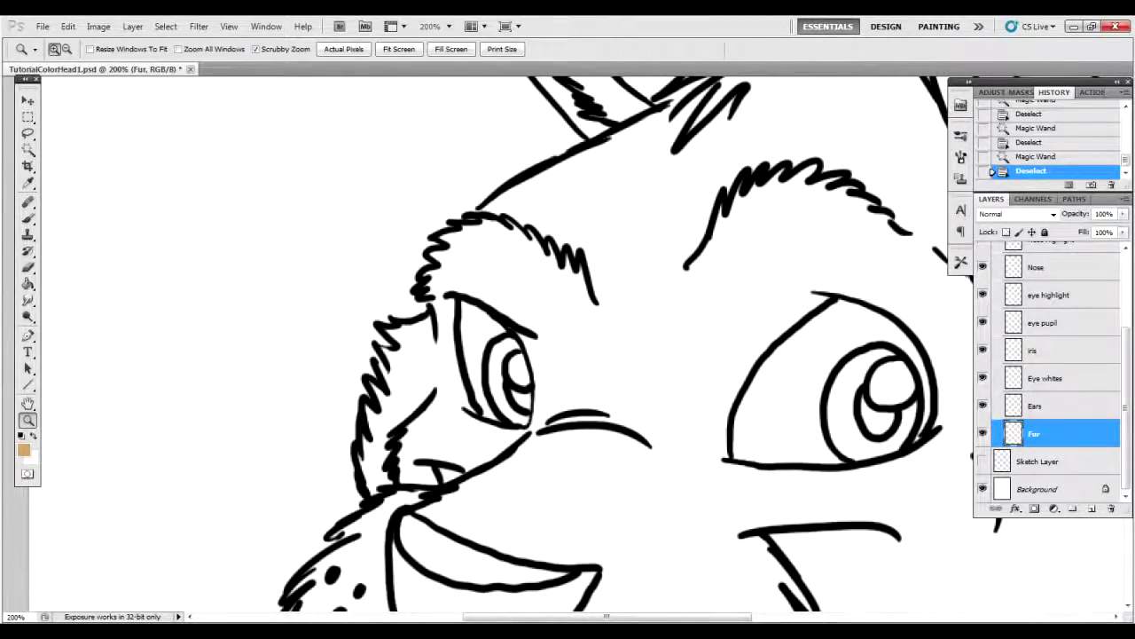
{"action": "key", "text": "b"}
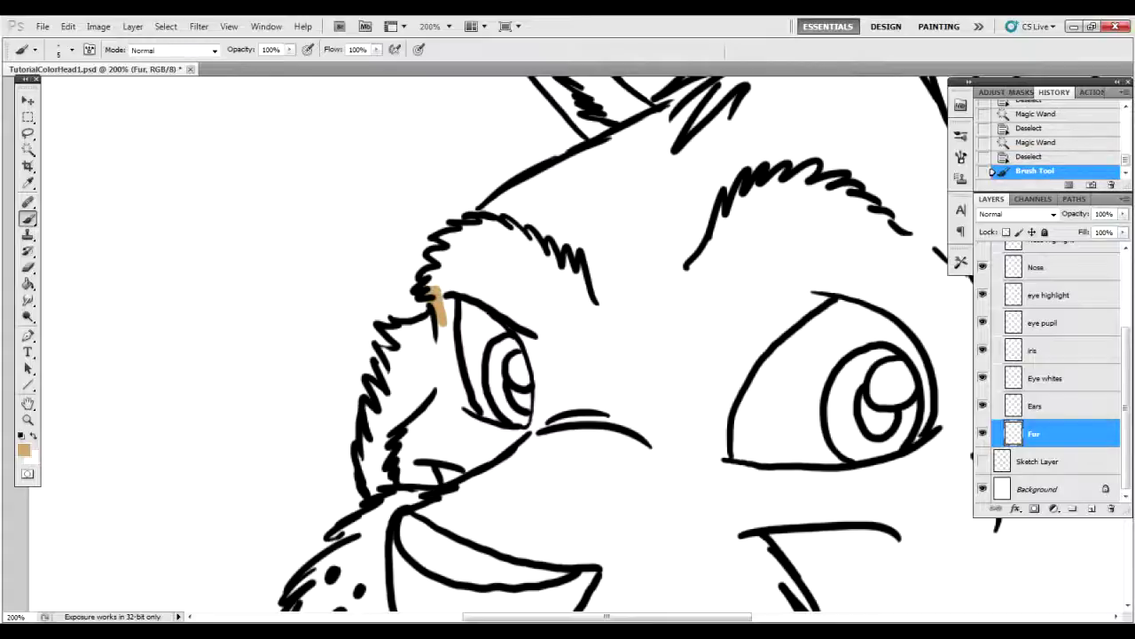
{"action": "left_click_drag", "start_coordinate": [491, 203], "coordinate": [498, 213]}
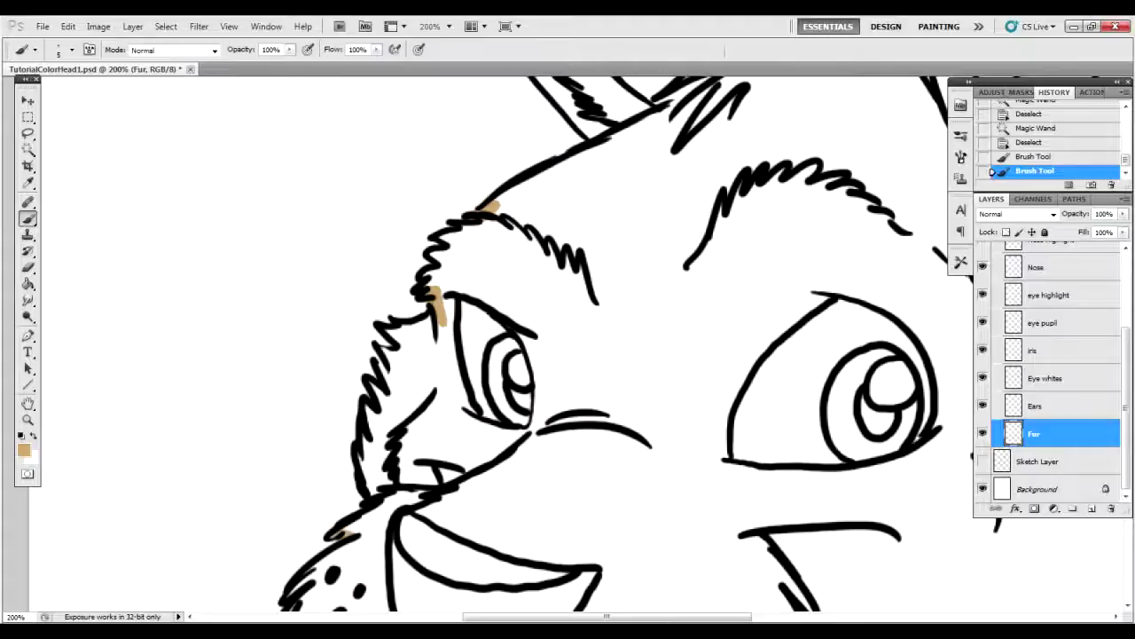
{"action": "left_click_drag", "start_coordinate": [355, 530], "coordinate": [365, 530]}
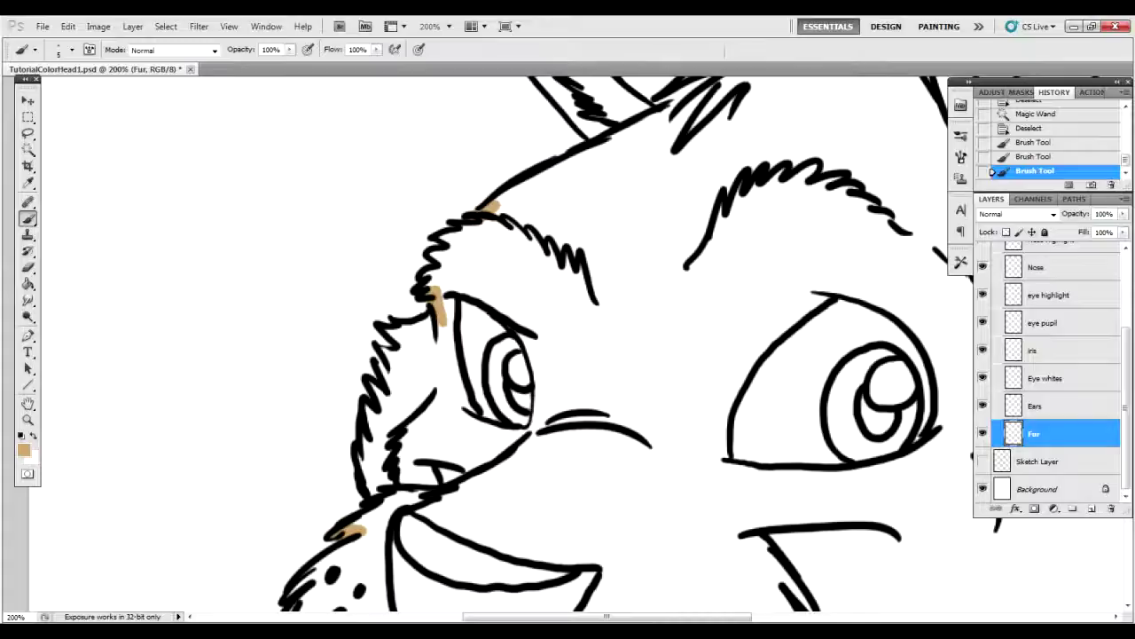
{"action": "left_click_drag", "start_coordinate": [389, 381], "coordinate": [391, 387]}
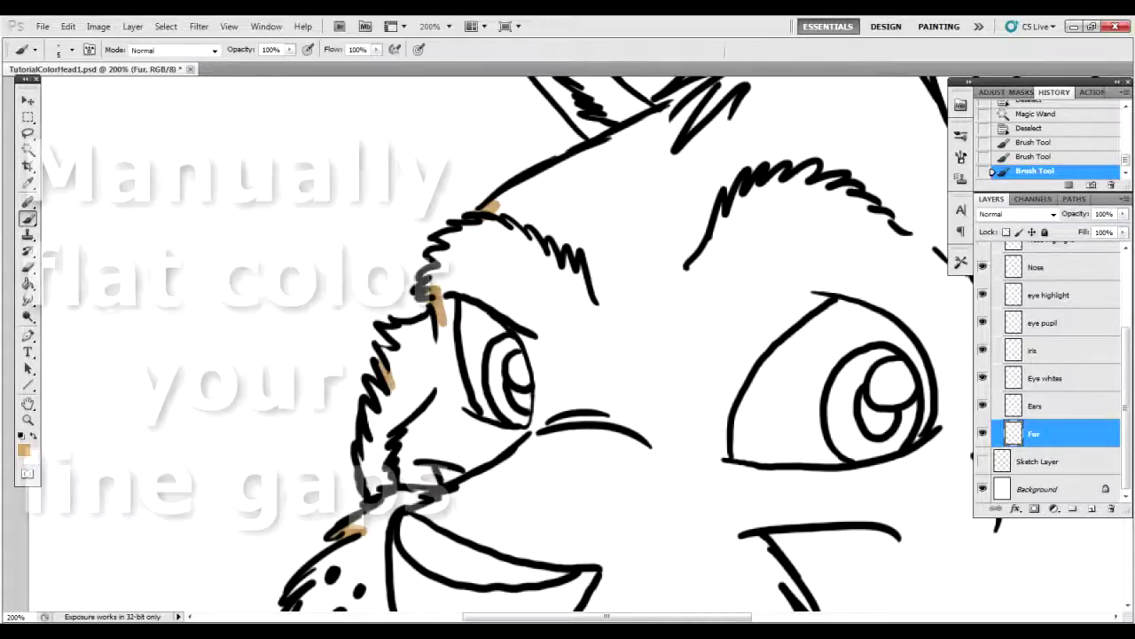
Brush tan into the gaps between the fur strokes along the muzzle's outer edge, from beside the whisker dots down to the mouth.
{"action": "mouse_move", "coordinate": [496, 461]}
{"action": "left_mouse_down"}
{"action": "mouse_move", "coordinate": [569, 278]}
{"action": "mouse_move", "coordinate": [668, 160]}
{"action": "left_mouse_up"}
{"action": "left_click_drag", "start_coordinate": [451, 323], "coordinate": [447, 334]}
{"action": "left_click_drag", "start_coordinate": [491, 278], "coordinate": [450, 331]}
{"action": "left_click_drag", "start_coordinate": [473, 451], "coordinate": [478, 376]}
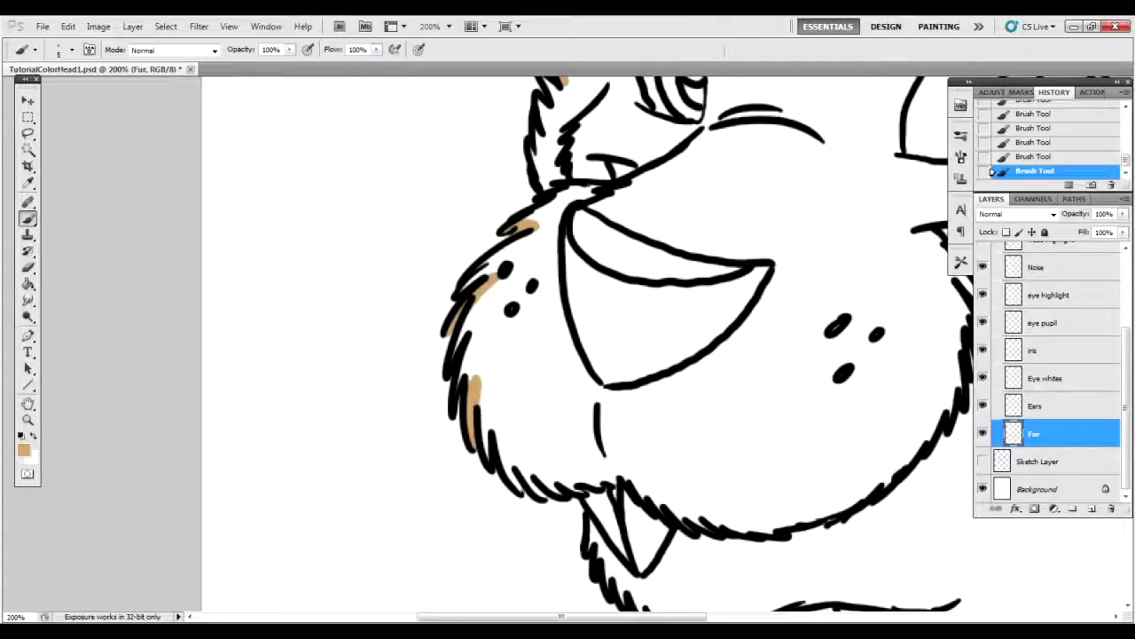
{"action": "left_click_drag", "start_coordinate": [520, 494], "coordinate": [505, 465]}
{"action": "left_click_drag", "start_coordinate": [545, 500], "coordinate": [511, 455]}
{"action": "mouse_move", "coordinate": [560, 493]}
{"action": "left_mouse_down"}
{"action": "mouse_move", "coordinate": [532, 472]}
{"action": "mouse_move", "coordinate": [559, 477]}
{"action": "left_mouse_up"}
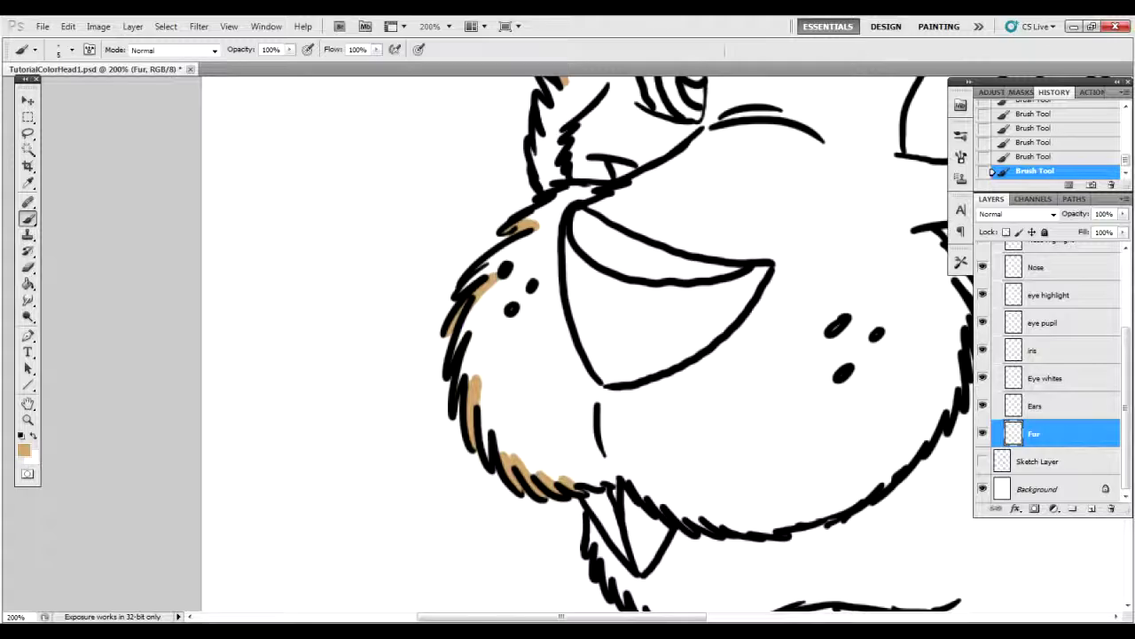
Brush tan over the line gaps at the top fold and outer edge of the near ear.
{"action": "left_click_drag", "start_coordinate": [621, 102], "coordinate": [330, 605]}
{"action": "left_click_drag", "start_coordinate": [497, 266], "coordinate": [674, 572]}
{"action": "scroll", "coordinate": [575, 346], "scroll_direction": "up", "scroll_amount": 10}
{"action": "mouse_move", "coordinate": [710, 426]}
{"action": "left_mouse_down"}
{"action": "mouse_move", "coordinate": [578, 277]}
{"action": "mouse_move", "coordinate": [297, 183]}
{"action": "left_mouse_up"}
{"action": "scroll", "coordinate": [575, 346], "scroll_direction": "up", "scroll_amount": 10}
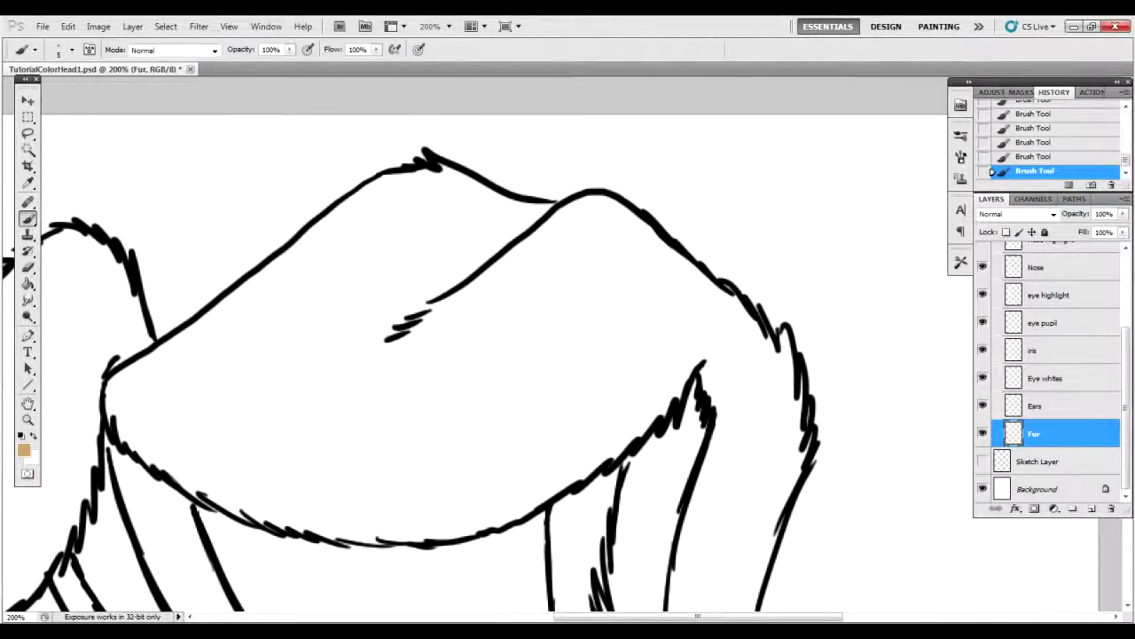
{"action": "left_click_drag", "start_coordinate": [552, 205], "coordinate": [537, 214]}
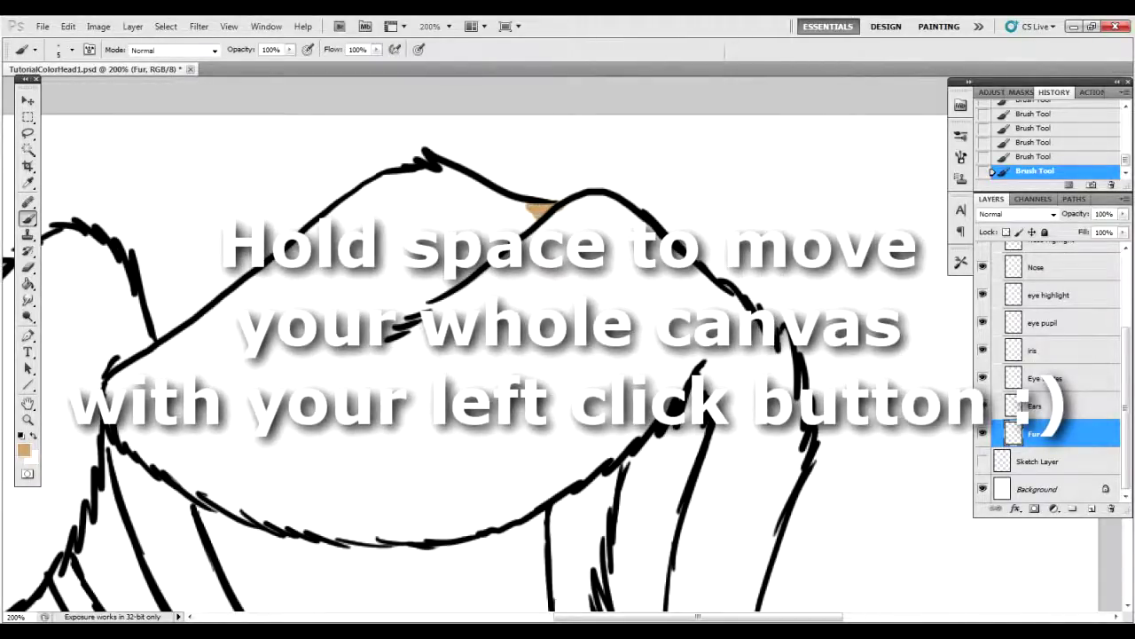
{"action": "left_click_drag", "start_coordinate": [568, 400], "coordinate": [472, 190]}
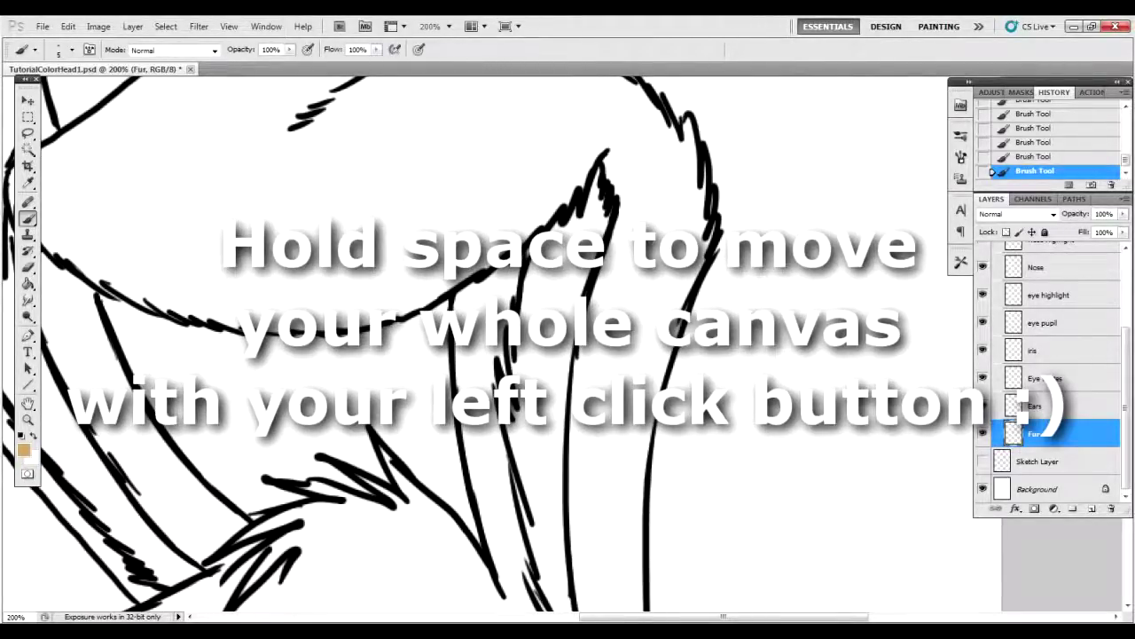
{"action": "left_click_drag", "start_coordinate": [667, 124], "coordinate": [673, 140]}
Brush tan into the gaps between the jagged fur strokes along the near cheek's outer edge.
{"action": "scroll", "coordinate": [488, 346], "scroll_direction": "down", "scroll_amount": 5}
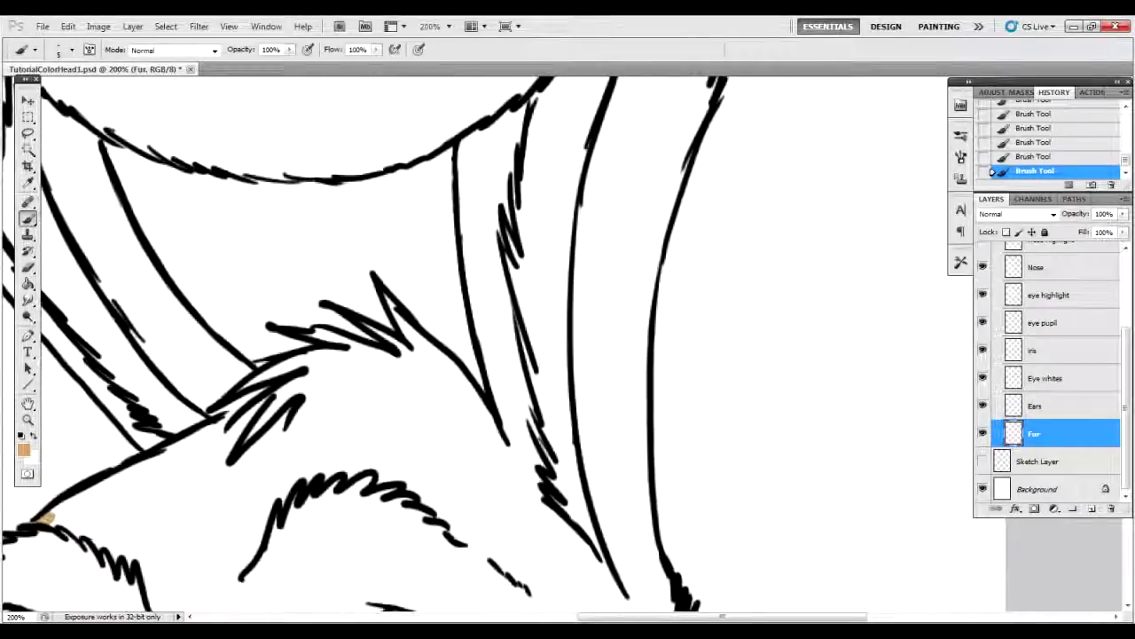
{"action": "scroll", "coordinate": [488, 345], "scroll_direction": "down", "scroll_amount": 6}
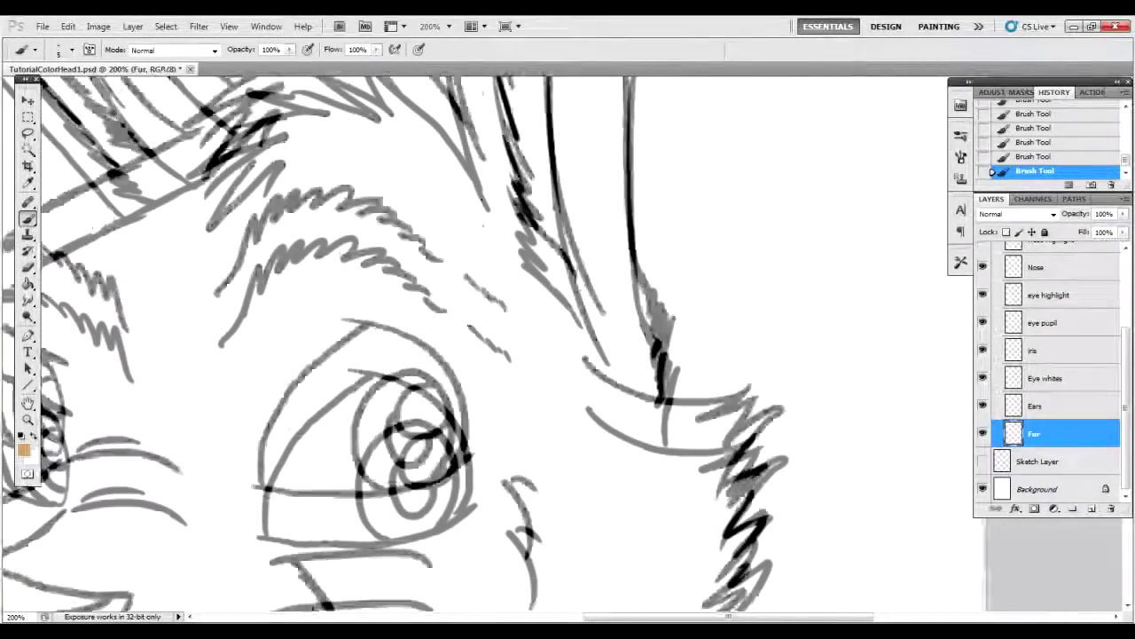
{"action": "scroll", "coordinate": [488, 346], "scroll_direction": "down", "scroll_amount": 1}
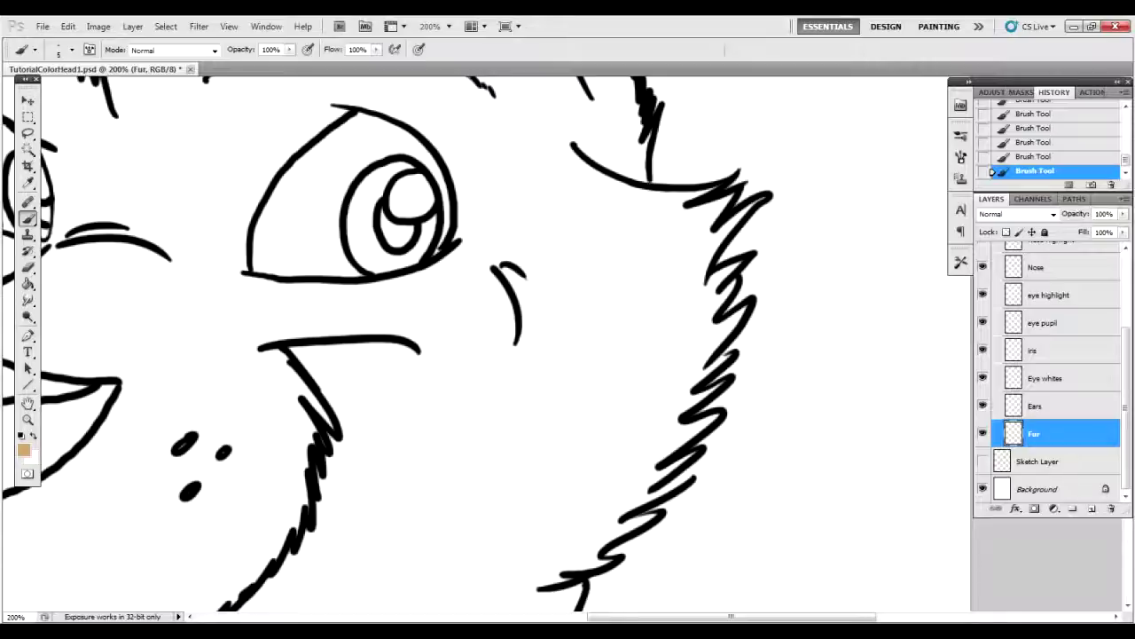
{"action": "mouse_move", "coordinate": [703, 373]}
{"action": "left_mouse_down"}
{"action": "mouse_move", "coordinate": [728, 355]}
{"action": "mouse_move", "coordinate": [682, 391]}
{"action": "mouse_move", "coordinate": [692, 273]}
{"action": "left_mouse_up"}
{"action": "mouse_move", "coordinate": [676, 377]}
{"action": "left_mouse_down"}
{"action": "mouse_move", "coordinate": [653, 381]}
{"action": "mouse_move", "coordinate": [674, 372]}
{"action": "left_mouse_up"}
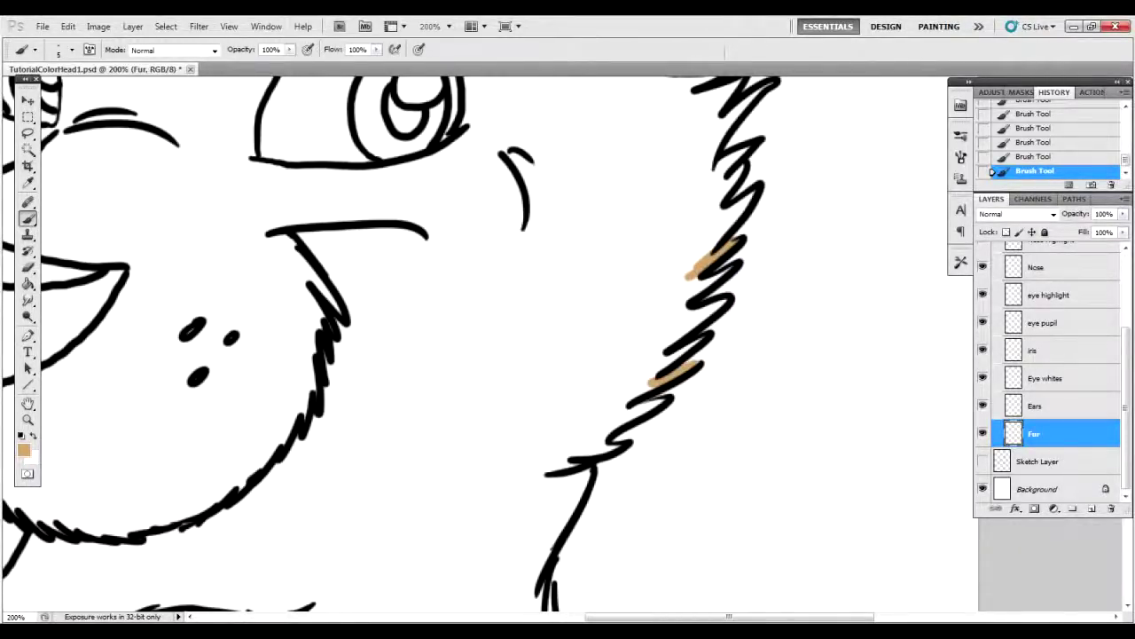
{"action": "mouse_move", "coordinate": [656, 381]}
{"action": "left_mouse_down"}
{"action": "mouse_move", "coordinate": [630, 396]}
{"action": "mouse_move", "coordinate": [641, 411]}
{"action": "mouse_move", "coordinate": [625, 418]}
{"action": "mouse_move", "coordinate": [616, 410]}
{"action": "mouse_move", "coordinate": [628, 398]}
{"action": "left_mouse_up"}
Brush tan over the remaining outline gaps at the back of the neck, under the chin and on the front shoulder.
{"action": "left_click_drag", "start_coordinate": [596, 461], "coordinate": [609, 284]}
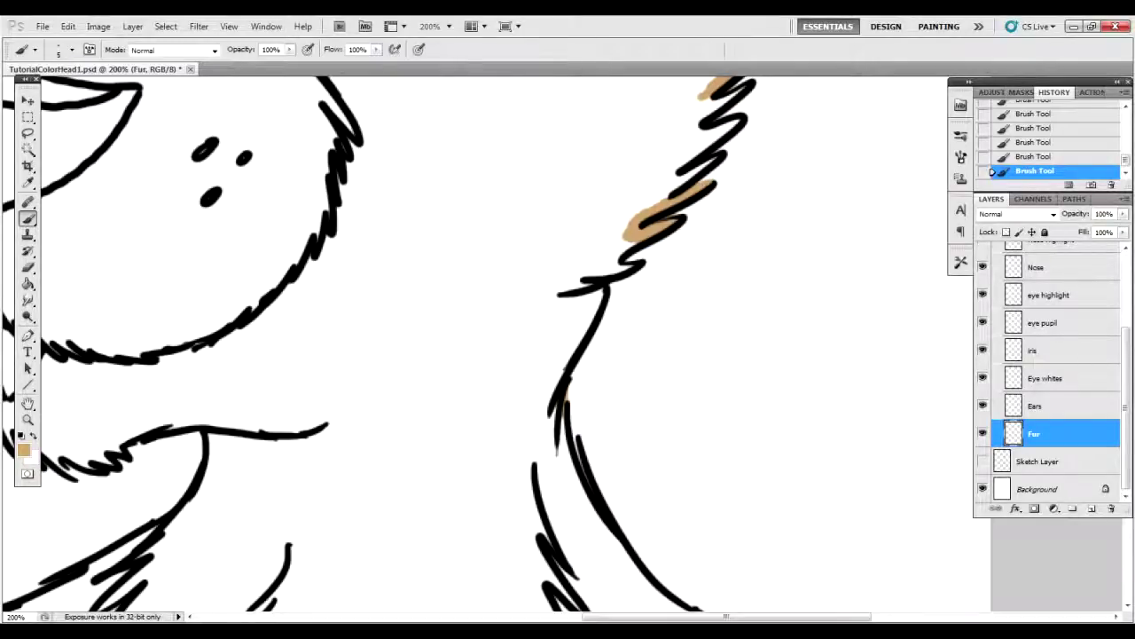
{"action": "left_click_drag", "start_coordinate": [497, 372], "coordinate": [732, 255]}
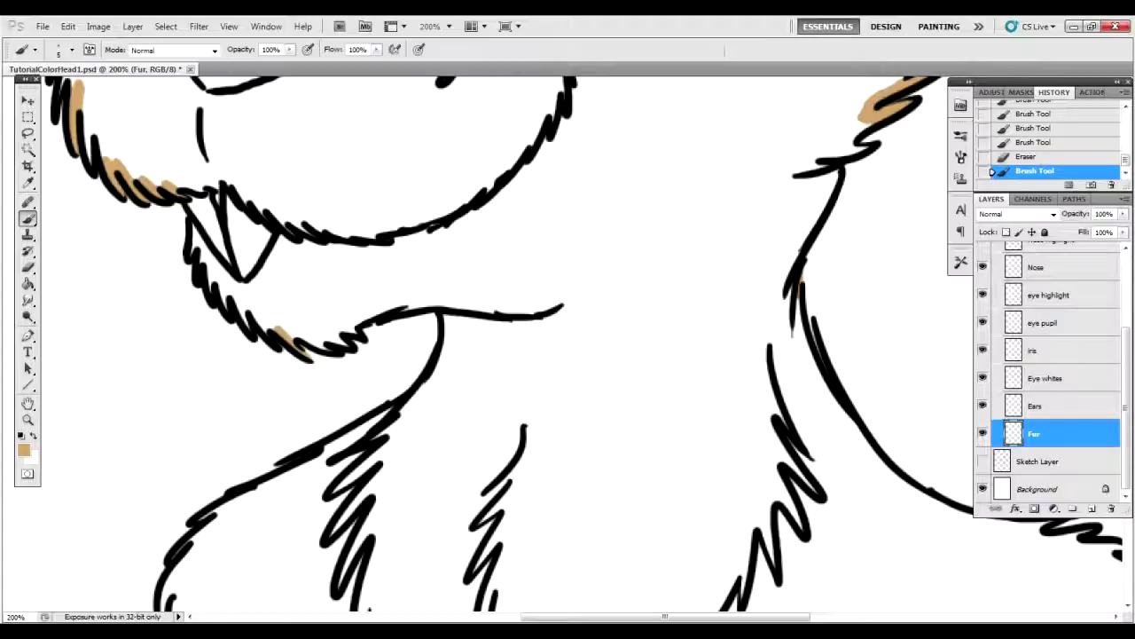
{"action": "scroll", "coordinate": [497, 346], "scroll_direction": "down", "scroll_amount": 5}
{"action": "scroll", "coordinate": [497, 346], "scroll_direction": "left", "scroll_amount": 2}
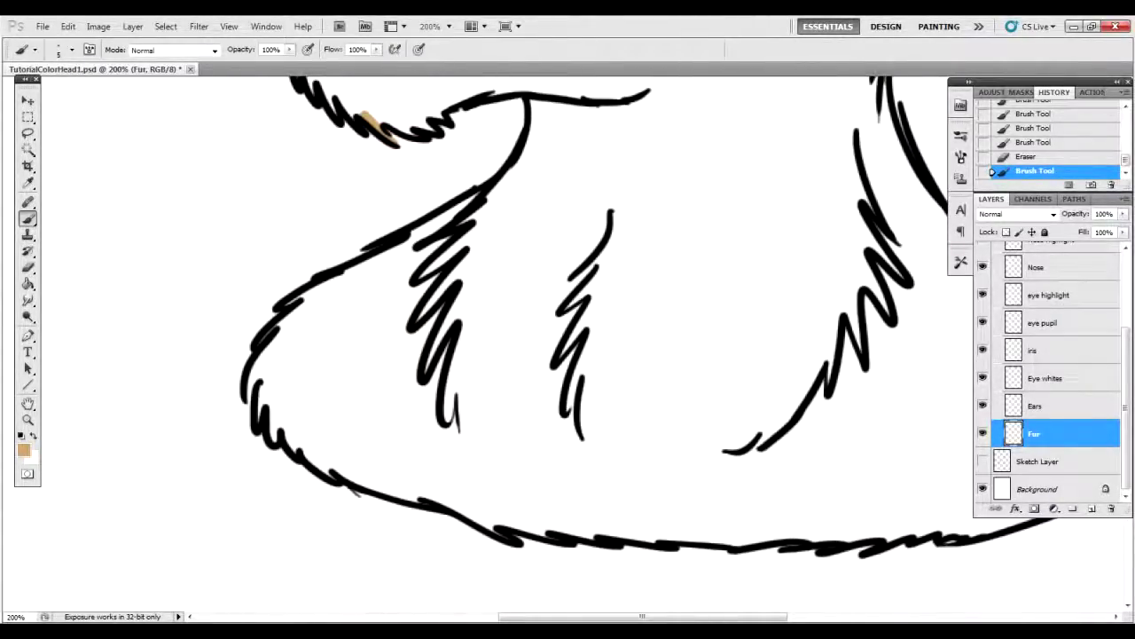
{"action": "mouse_move", "coordinate": [248, 401]}
{"action": "left_mouse_down"}
{"action": "mouse_move", "coordinate": [258, 355]}
{"action": "mouse_move", "coordinate": [272, 346]}
{"action": "mouse_move", "coordinate": [266, 377]}
{"action": "left_mouse_up"}
Select the main face and neck fur area with the Magic Wand.
{"action": "mouse_move", "coordinate": [710, 390]}
{"action": "left_mouse_down"}
{"action": "mouse_move", "coordinate": [377, 257]}
{"action": "mouse_move", "coordinate": [311, 287]}
{"action": "mouse_move", "coordinate": [428, 432]}
{"action": "mouse_move", "coordinate": [520, 605]}
{"action": "left_mouse_up"}
{"action": "left_click_drag", "start_coordinate": [443, 178], "coordinate": [604, 526]}
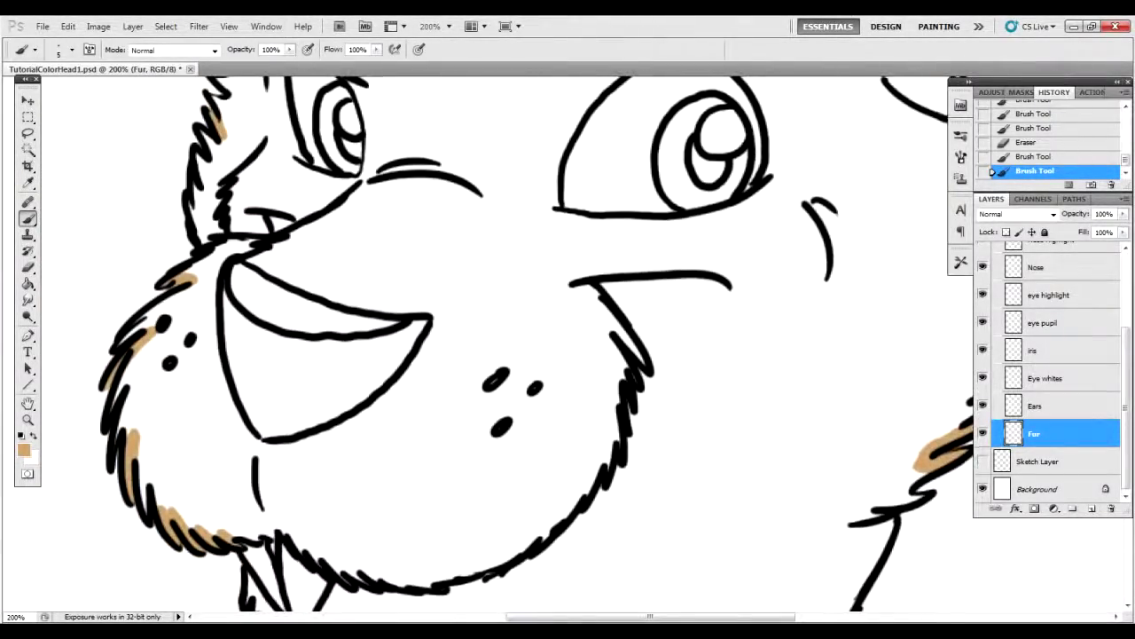
{"action": "scroll", "coordinate": [461, 346], "scroll_direction": "up", "scroll_amount": 3}
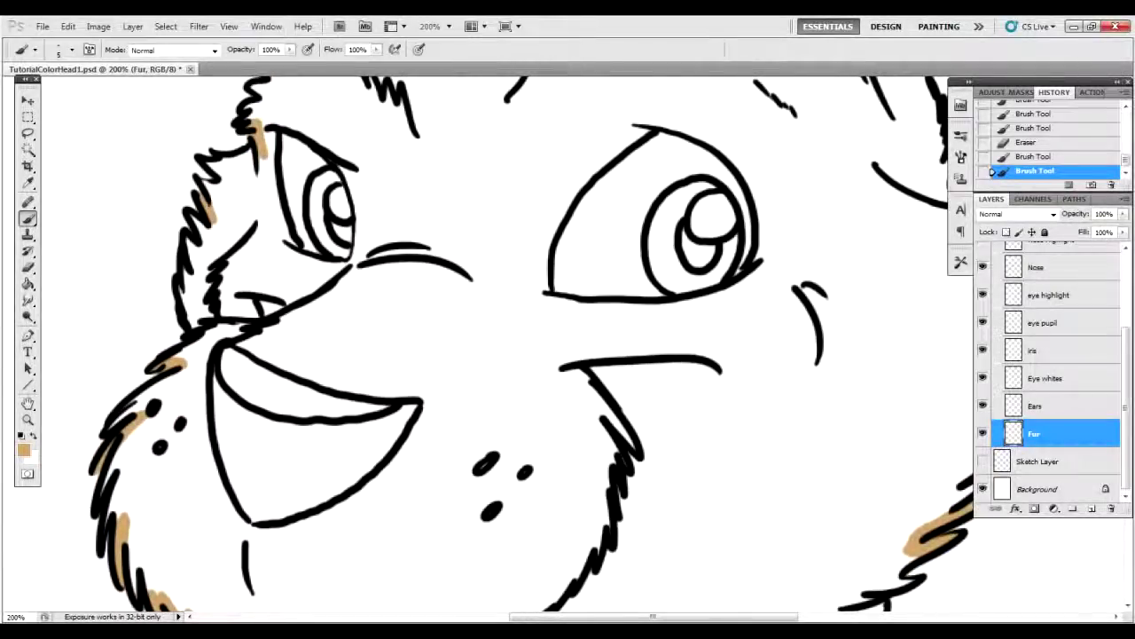
{"action": "key", "text": "z"}
{"action": "key", "text": "ctrl+minus"}
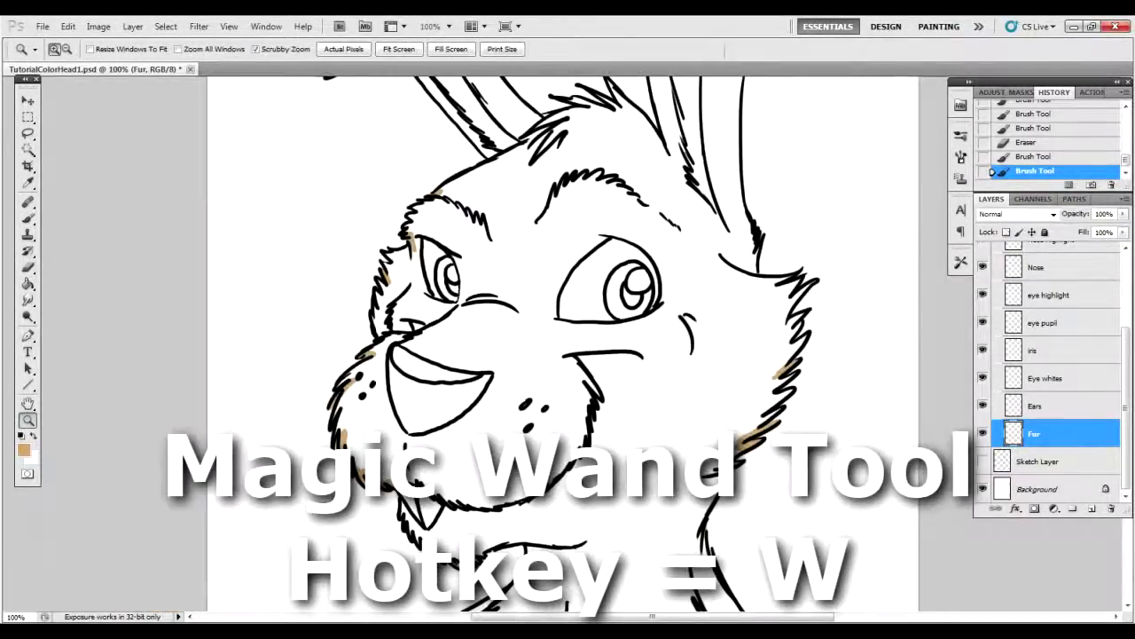
{"action": "key", "text": "ctrl+0"}
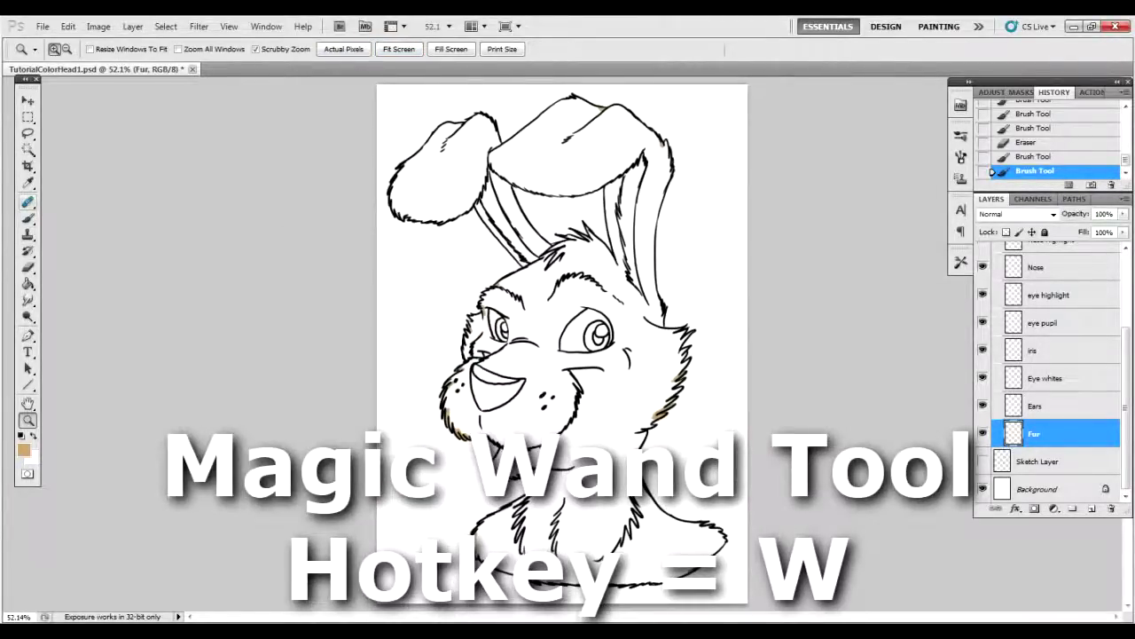
{"action": "key", "text": "w"}
{"action": "left_click", "coordinate": [604, 417]}
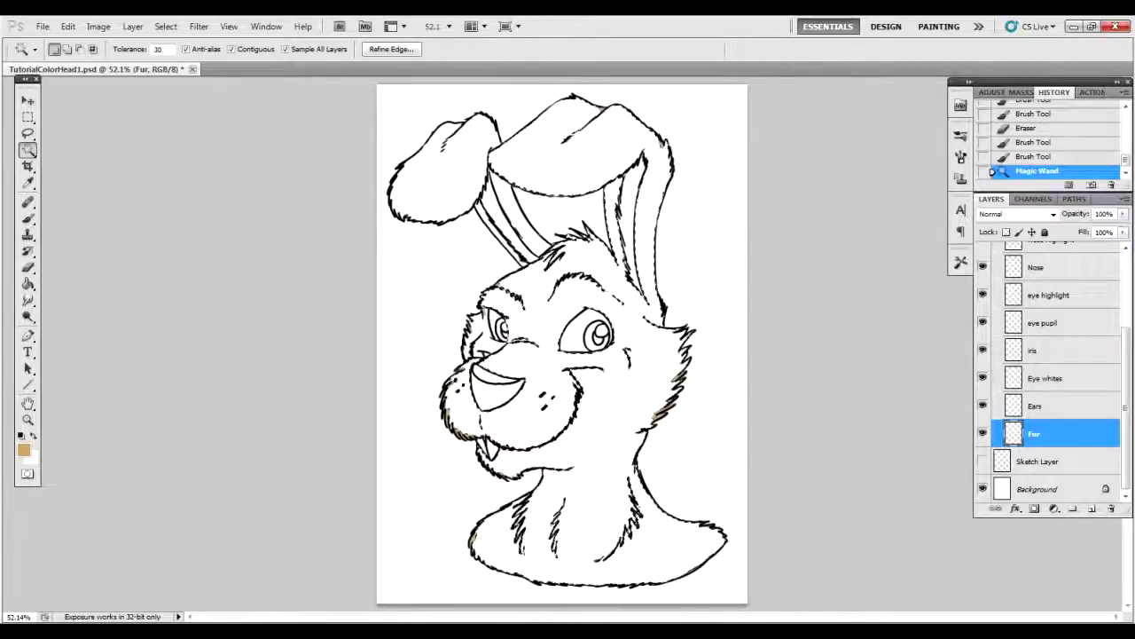
Add the far cheek, the muzzle and the small areas beside the far eye to the fur selection with the Magic Wand.
{"action": "key", "text": "shift"}
{"action": "left_click", "coordinate": [476, 353], "text": "shift"}
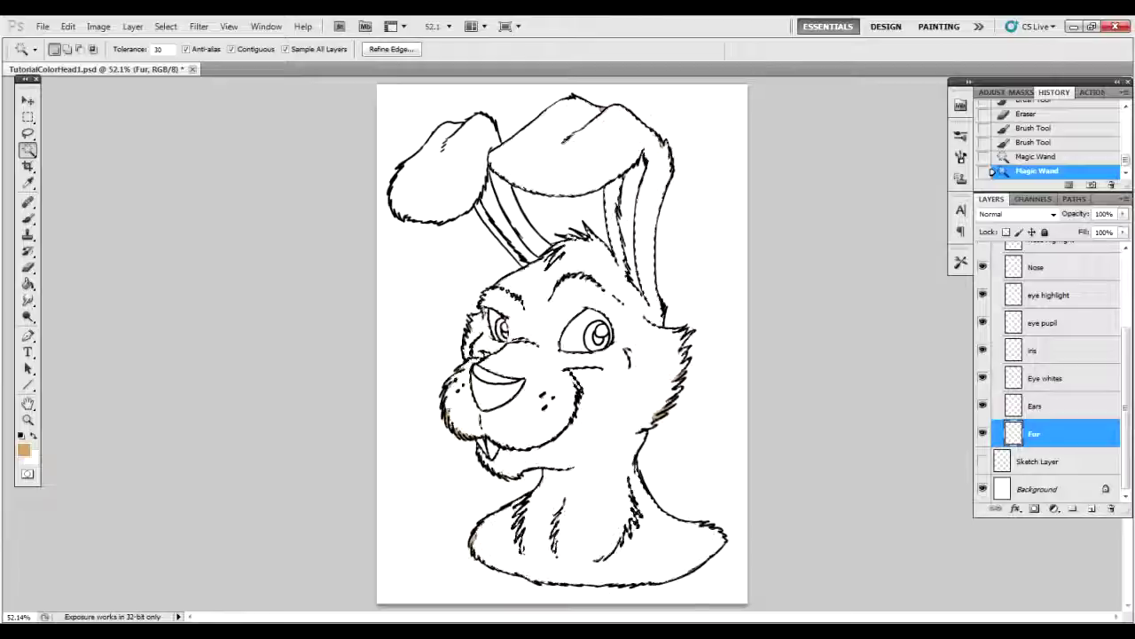
{"action": "key", "text": "z"}
{"action": "left_click", "coordinate": [557, 311]}
{"action": "left_click", "coordinate": [448, 345]}
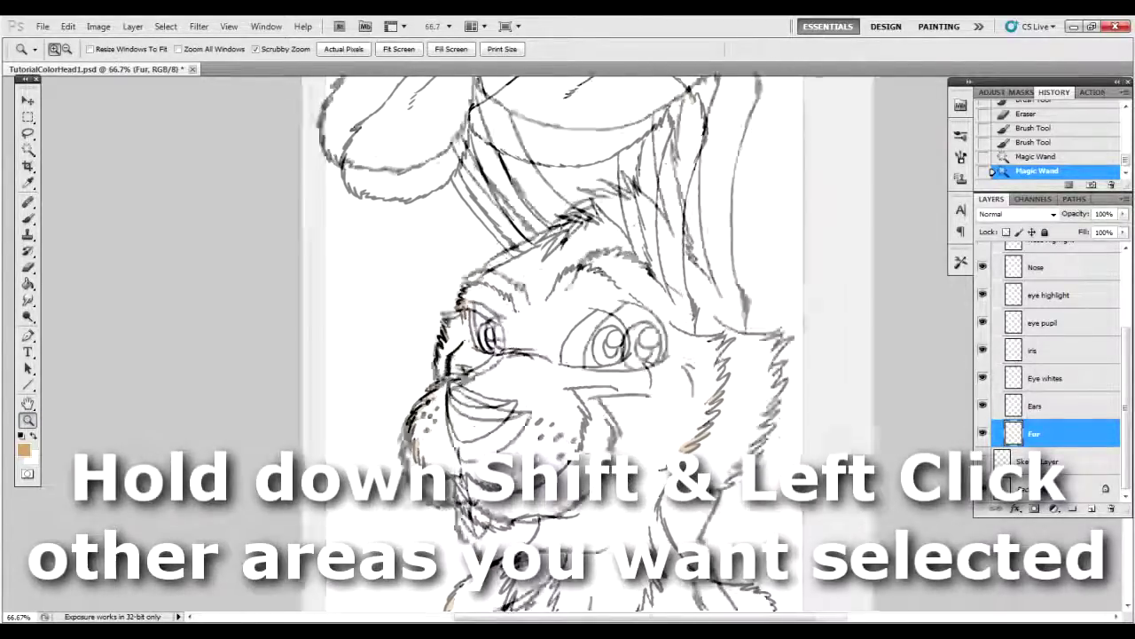
{"action": "key", "text": "w"}
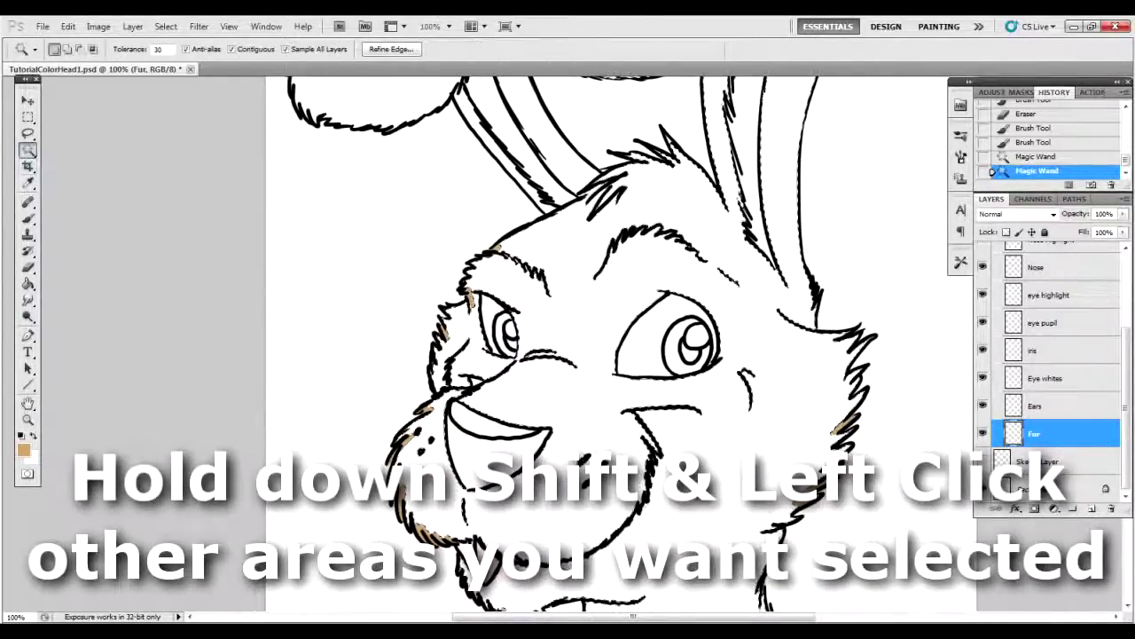
{"action": "left_click", "coordinate": [661, 448], "text": "shift"}
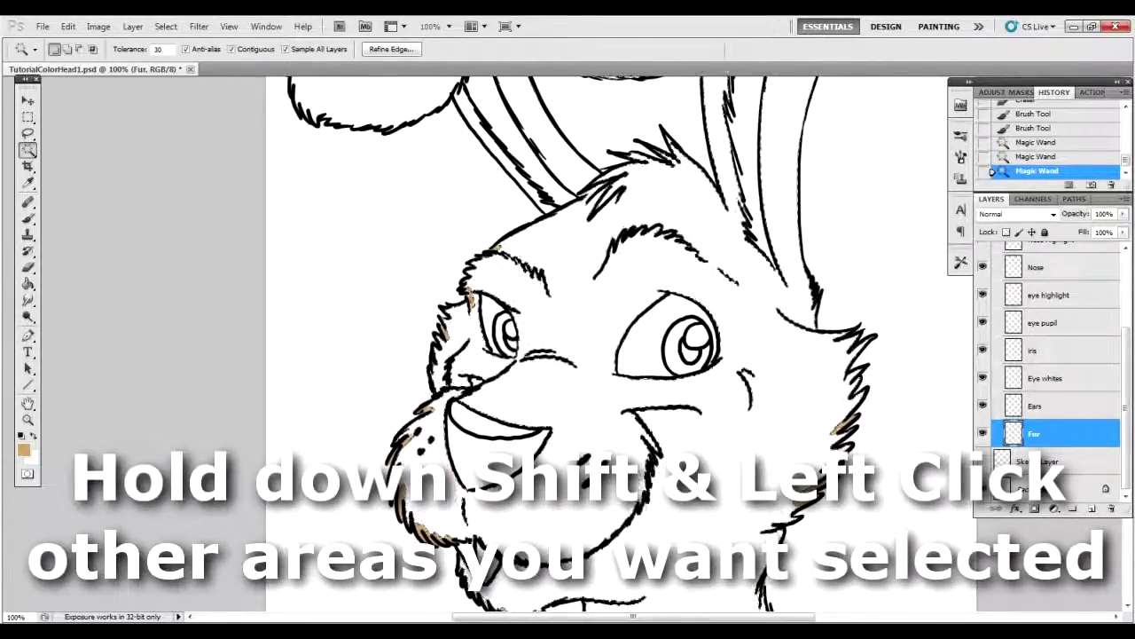
{"action": "left_click", "coordinate": [474, 371], "text": "shift"}
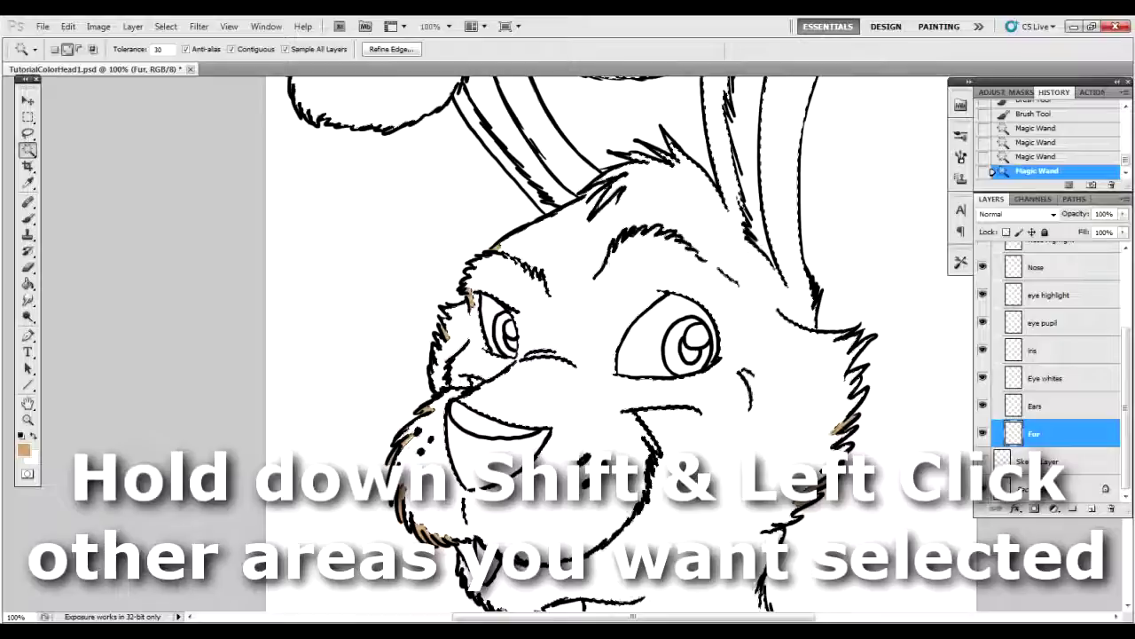
Add the far ear's fur strip and its folded flap to the fur selection.
{"action": "left_click", "coordinate": [497, 147], "text": "shift"}
{"action": "left_click", "coordinate": [382, 105], "text": "shift"}
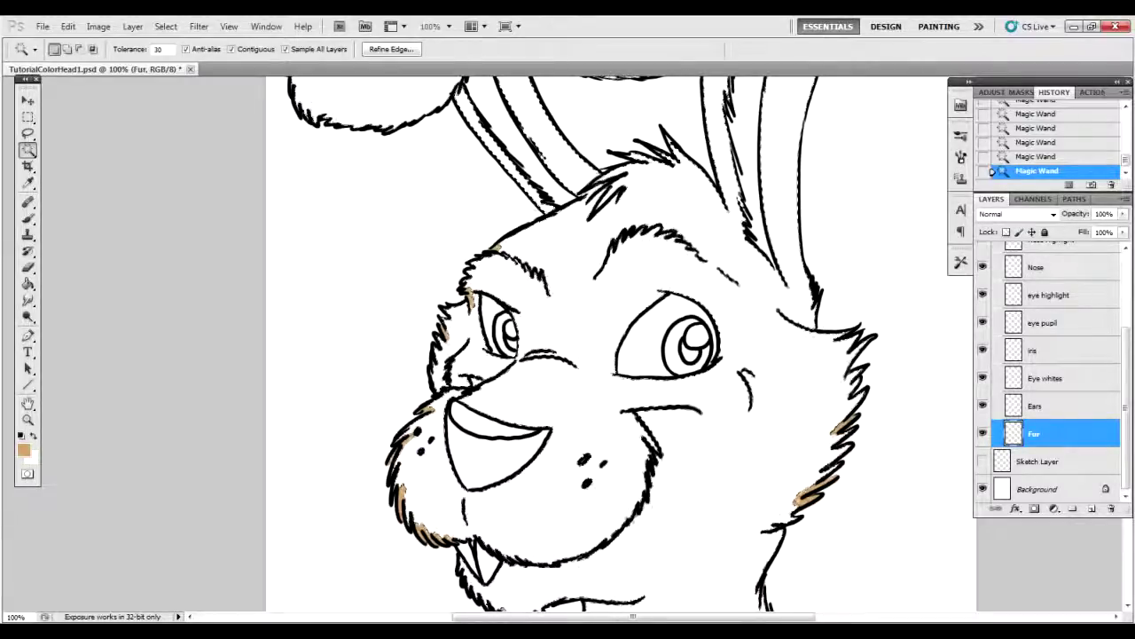
{"action": "left_click_drag", "start_coordinate": [621, 444], "coordinate": [635, 215]}
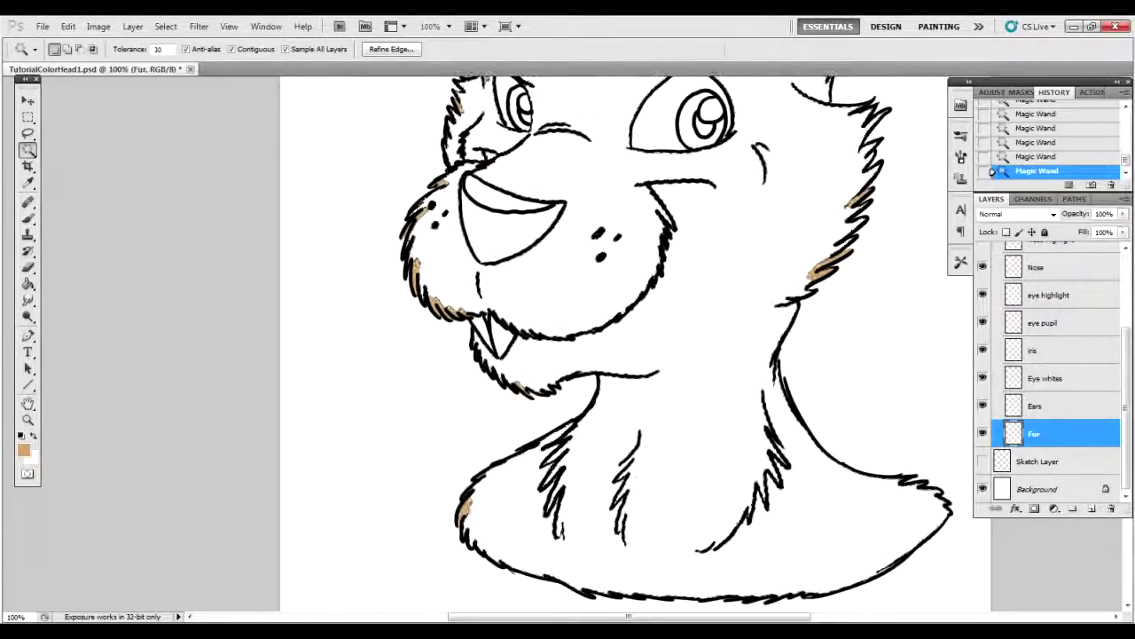
{"action": "scroll", "coordinate": [643, 342], "scroll_direction": "up", "scroll_amount": 5}
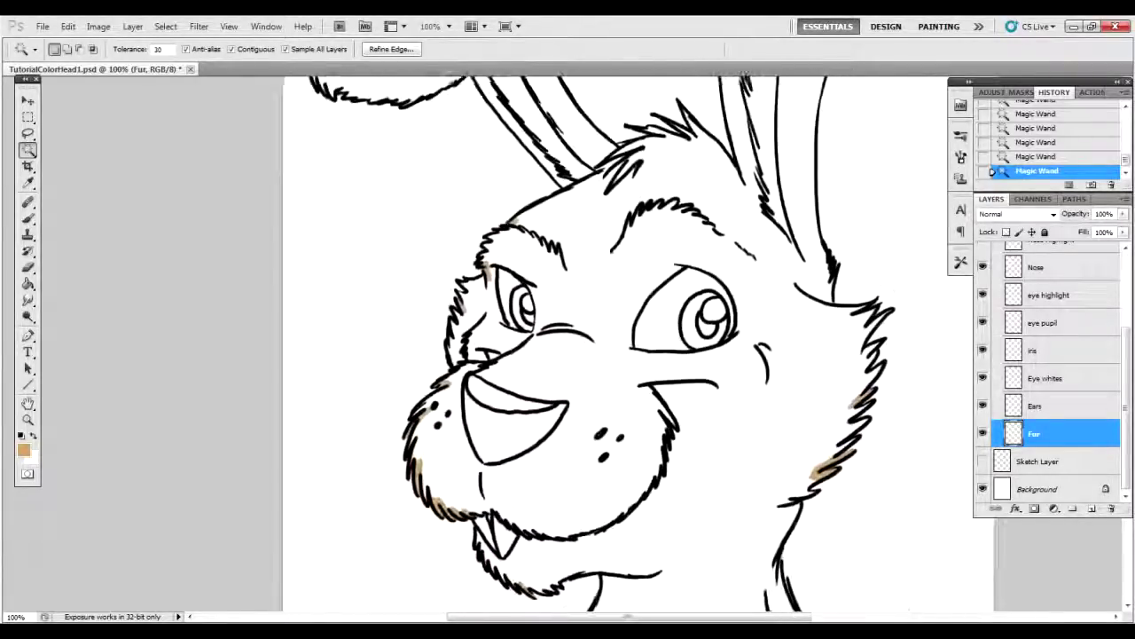
{"action": "scroll", "coordinate": [639, 341], "scroll_direction": "up", "scroll_amount": 4}
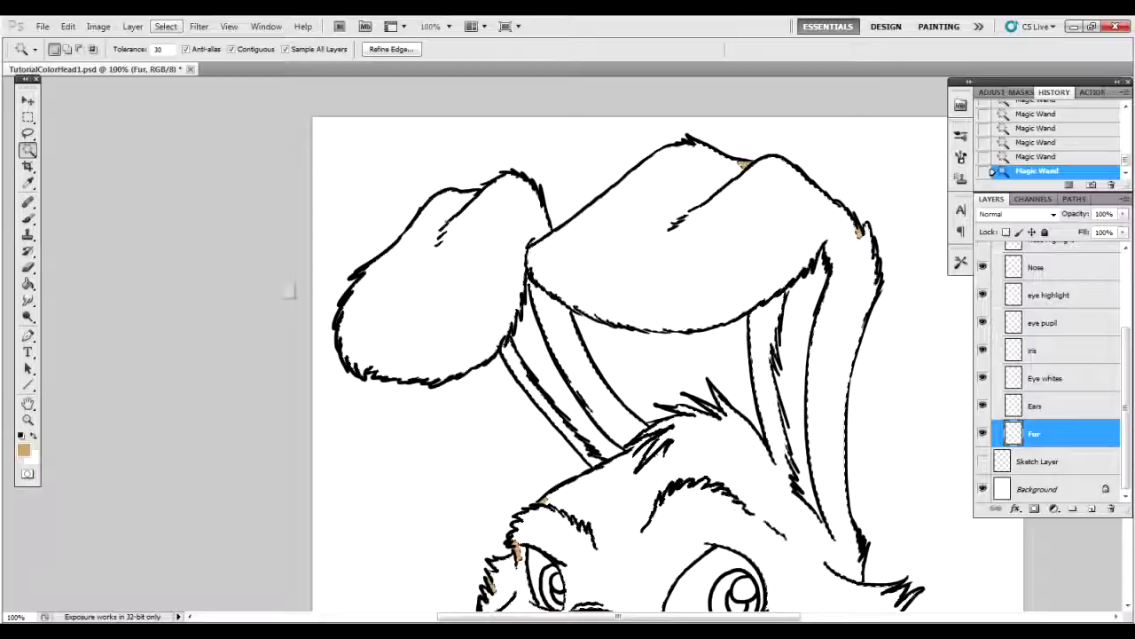
Expand the fur selection by 1 pixel twice in a row.
{"action": "left_click", "coordinate": [166, 26]}
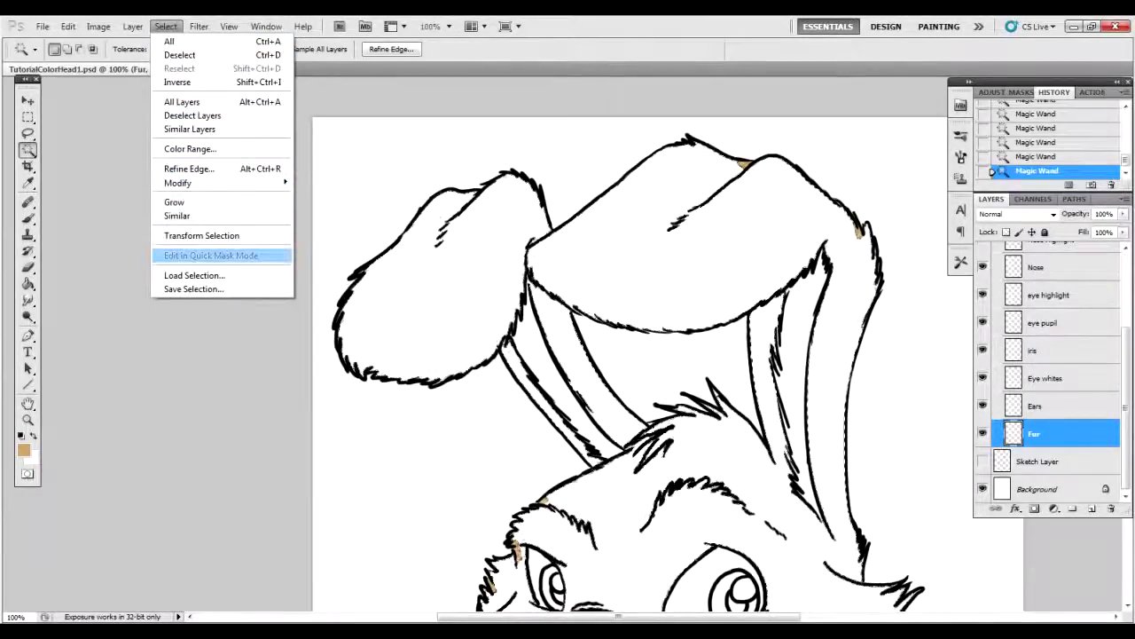
{"action": "mouse_move", "coordinate": [177, 182]}
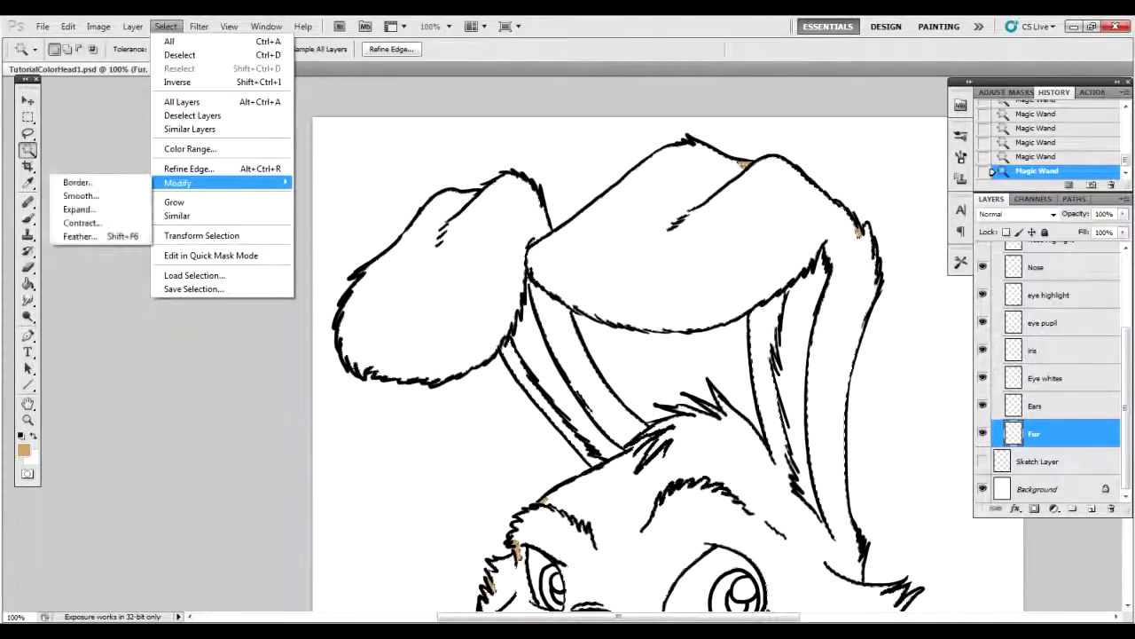
{"action": "left_click", "coordinate": [79, 210]}
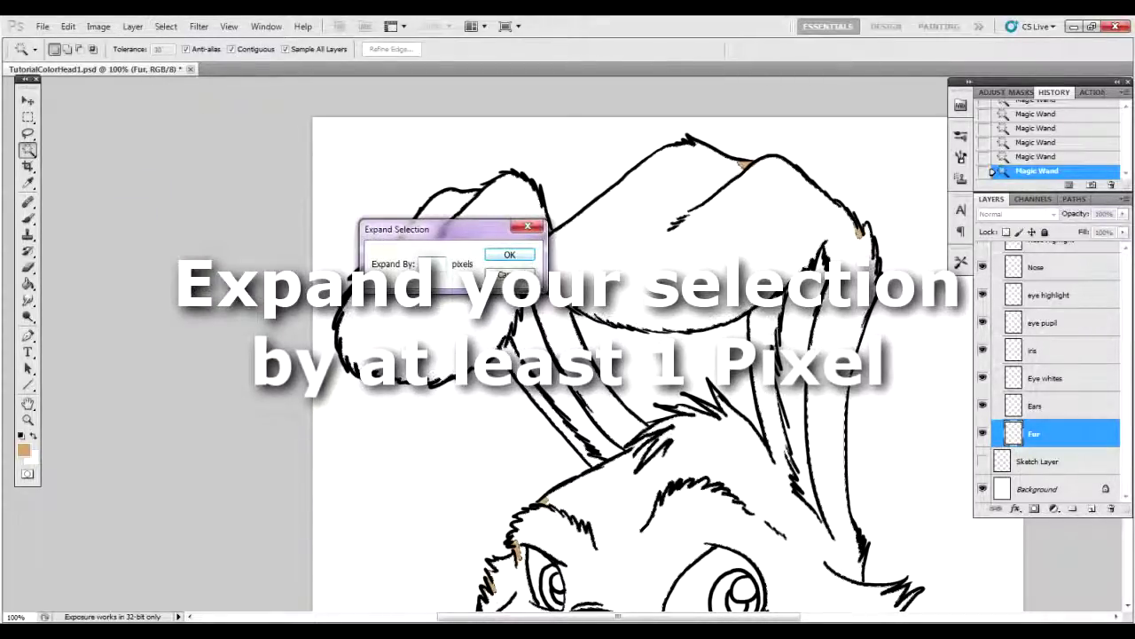
{"action": "key", "text": "Return"}
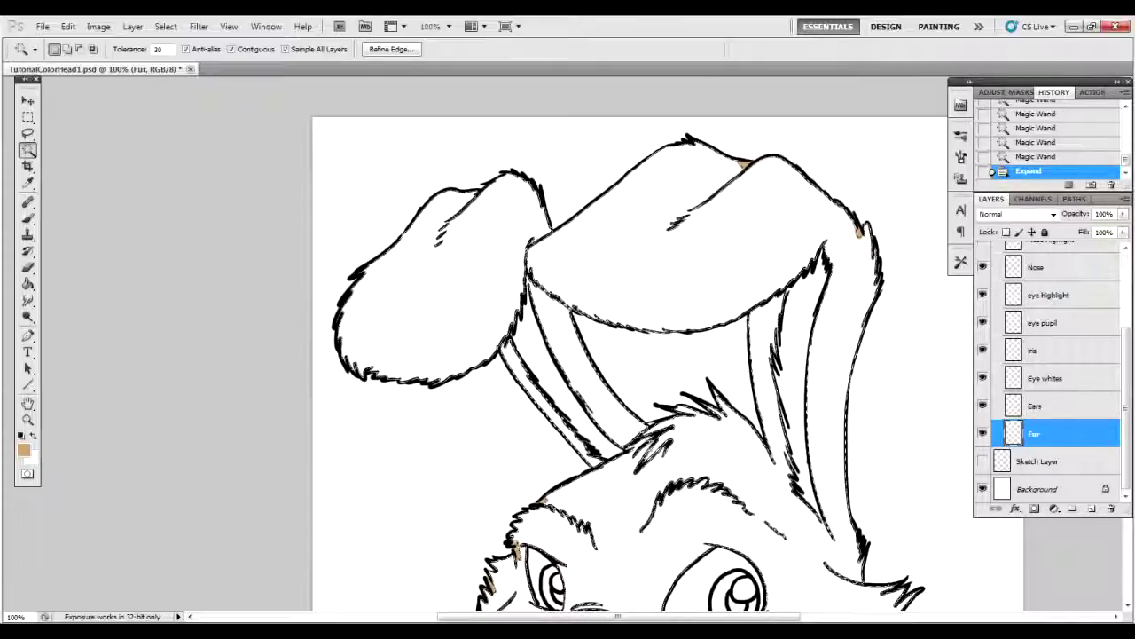
{"action": "left_click", "coordinate": [166, 26]}
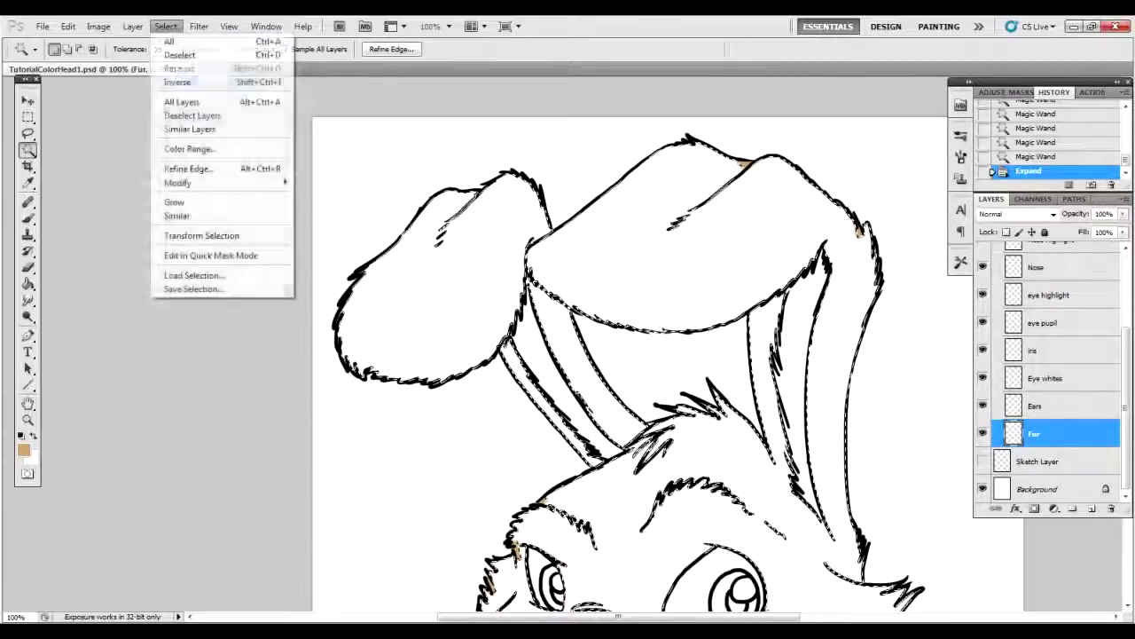
{"action": "key", "text": "Right"}
{"action": "key", "text": "Down"}
{"action": "key", "text": "Down"}
{"action": "key", "text": "Return"}
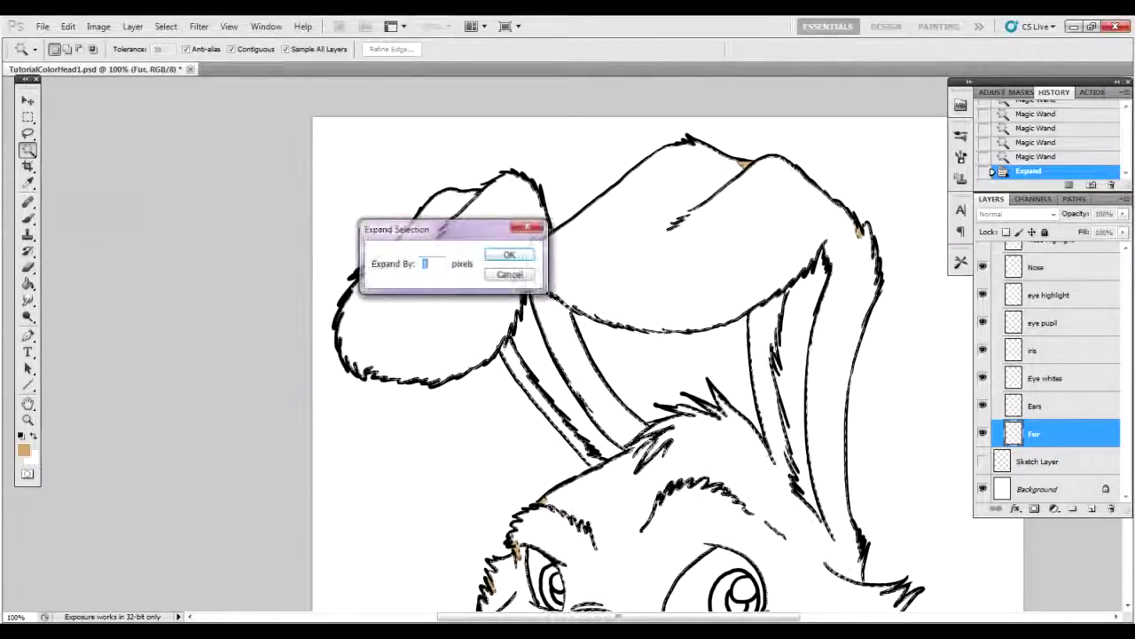
{"action": "key", "text": "Return"}
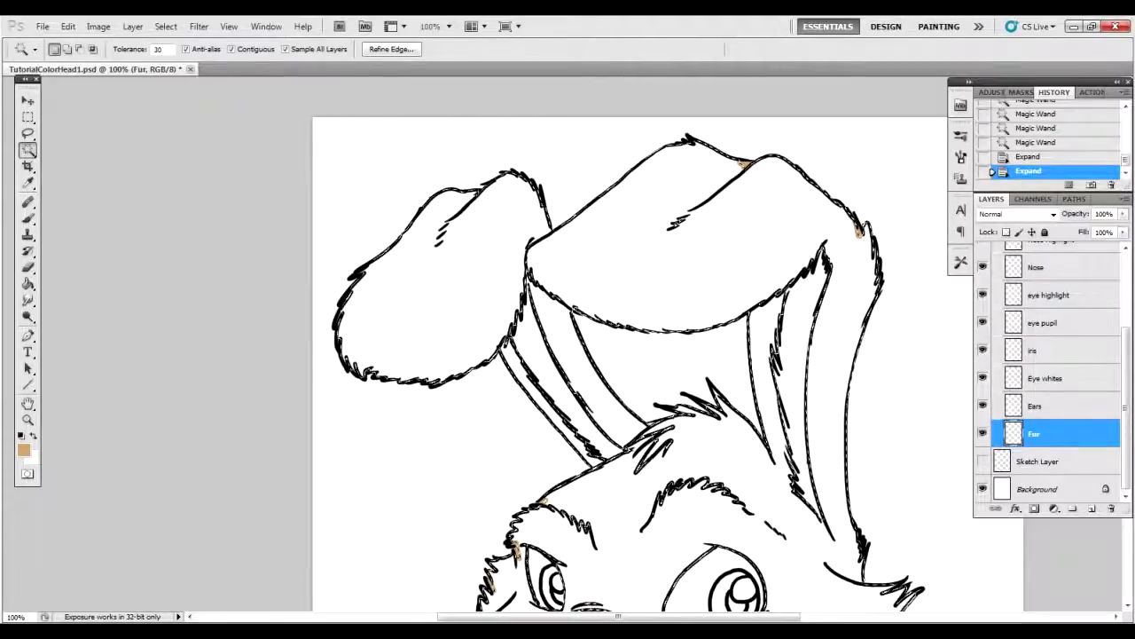
Fill the expanded selection on the Fur layer with the tan foreground color in Normal mode at 100% opacity, and deselect.
{"action": "key", "text": "alt+e"}
{"action": "key", "text": "Right"}
{"action": "key", "text": "Left"}
{"action": "key", "text": "Down"}
{"action": "key", "text": "Down"}
{"action": "key", "text": "Down"}
{"action": "key", "text": "Down"}
{"action": "key", "text": "Down"}
{"action": "key", "text": "Down"}
{"action": "key", "text": "Down"}
{"action": "key", "text": "Down"}
{"action": "key", "text": "Down"}
{"action": "key", "text": "Down"}
{"action": "key", "text": "Down"}
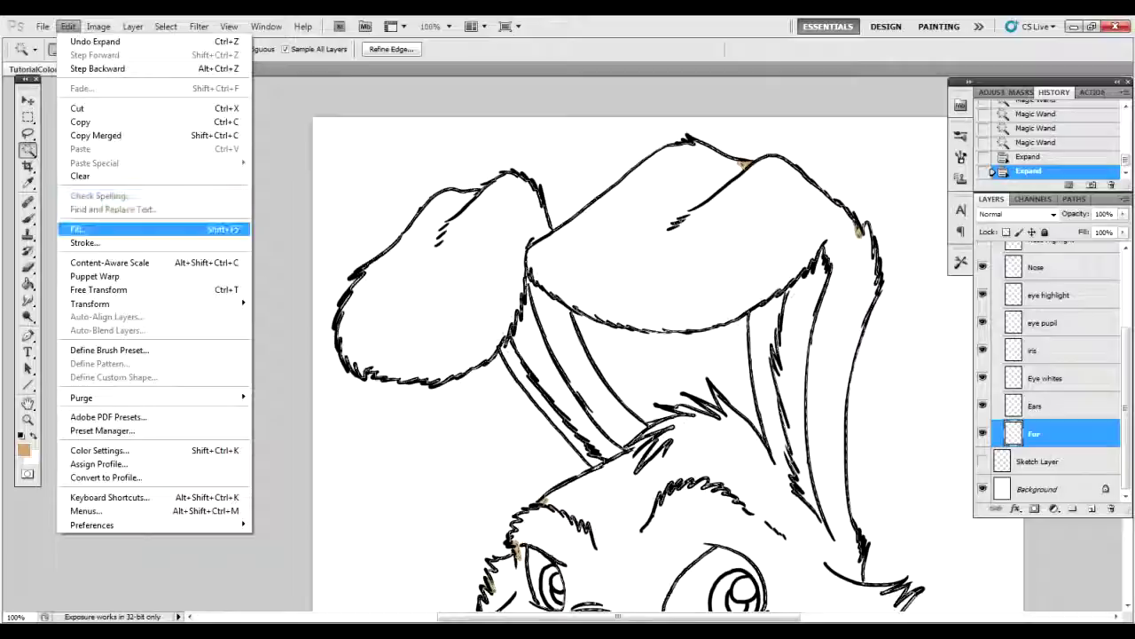
{"action": "key", "text": "Return"}
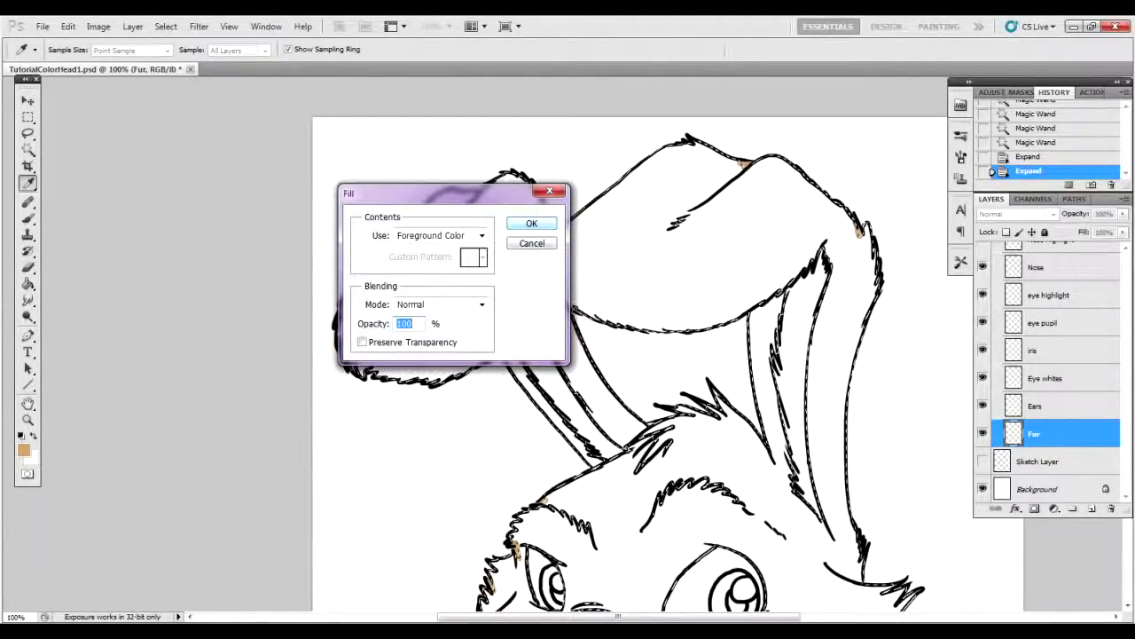
{"action": "key", "text": "Return"}
{"action": "key", "text": "Return"}
{"action": "key", "text": "w"}
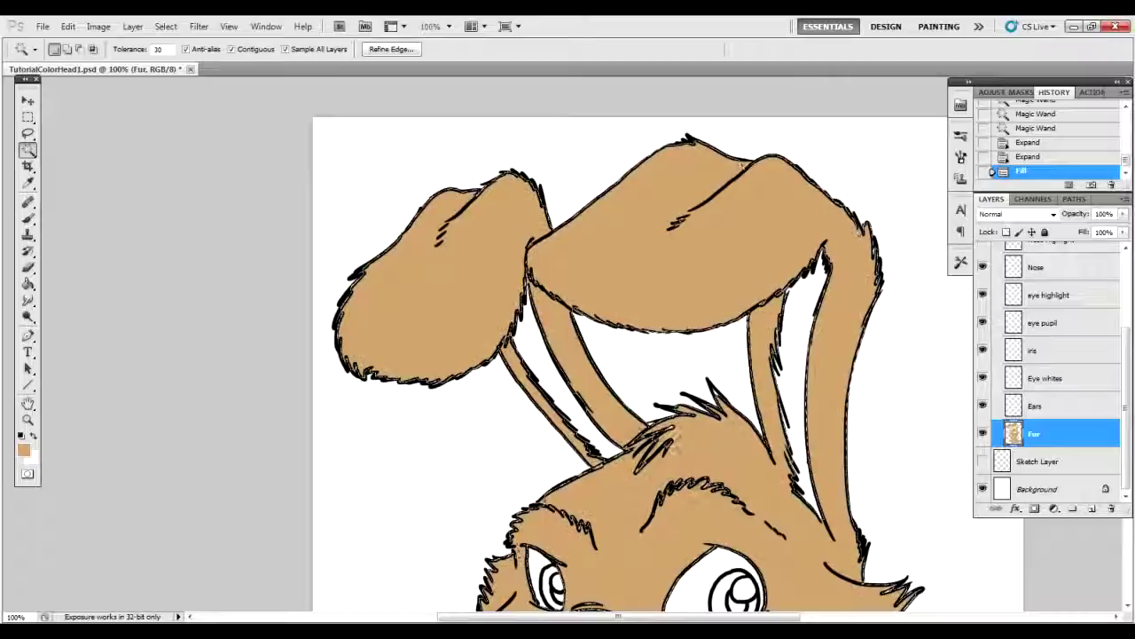
{"action": "key", "text": "ctrl+d"}
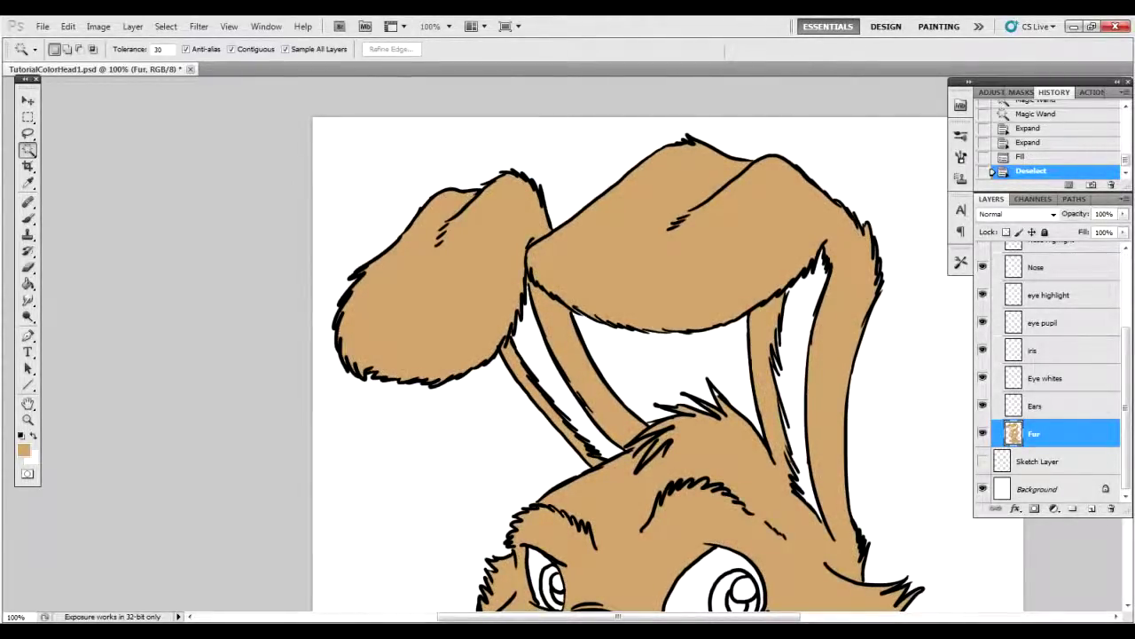
Brush tan into the leftover white gaps around the far ear's base and the far brow.
{"action": "left_click_drag", "start_coordinate": [621, 443], "coordinate": [637, 207]}
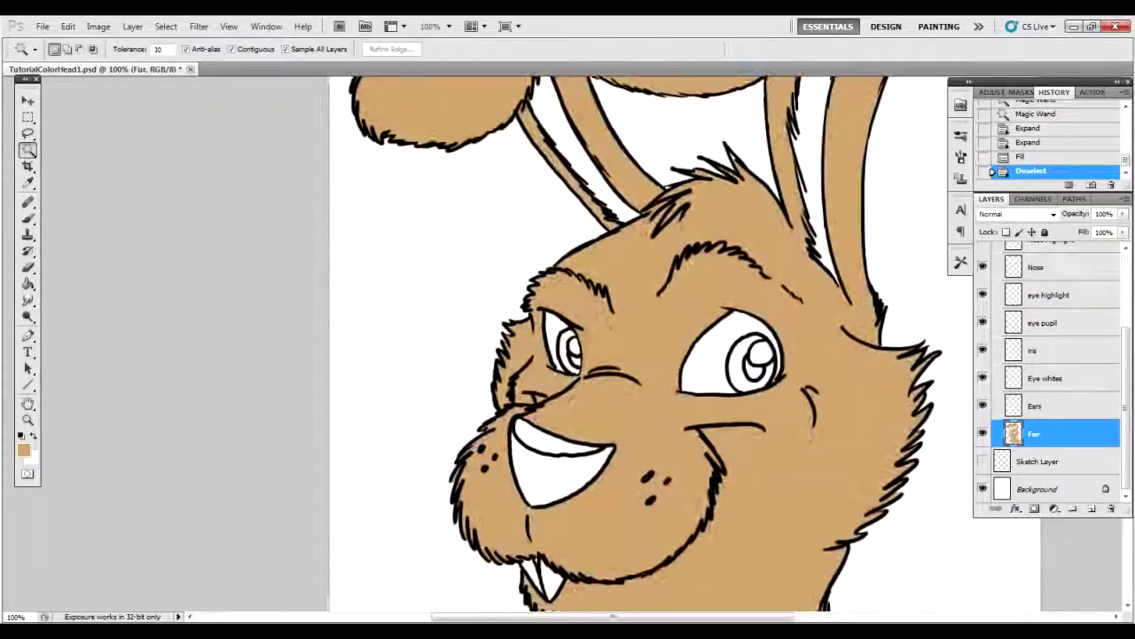
{"action": "scroll", "coordinate": [621, 346], "scroll_direction": "up", "scroll_amount": 5}
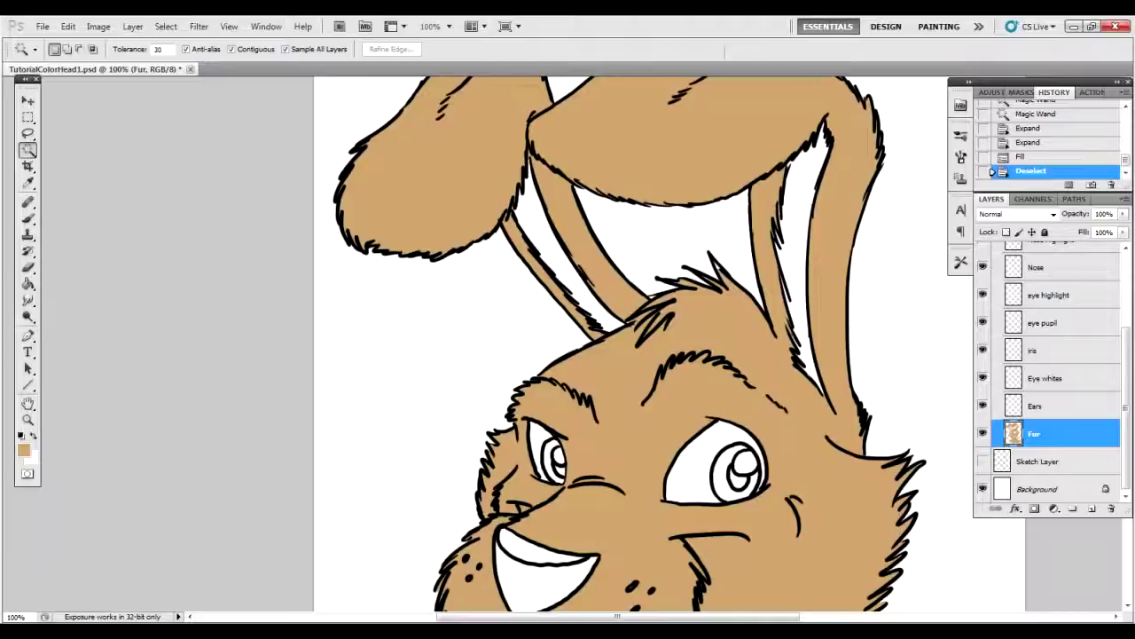
{"action": "key", "text": "b"}
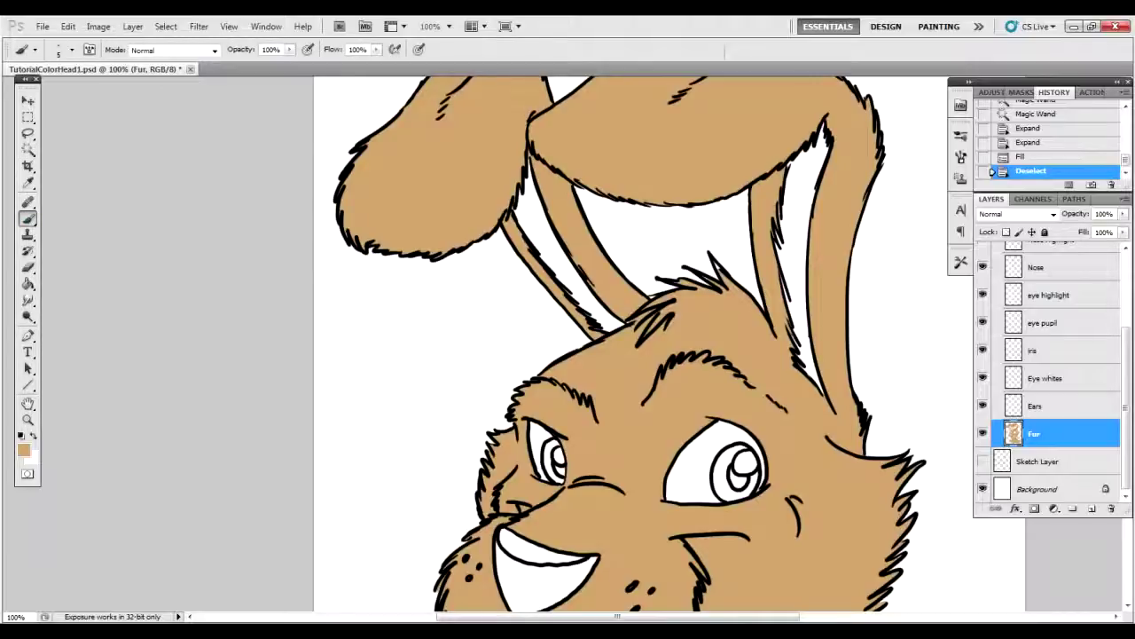
{"action": "key", "text": "z"}
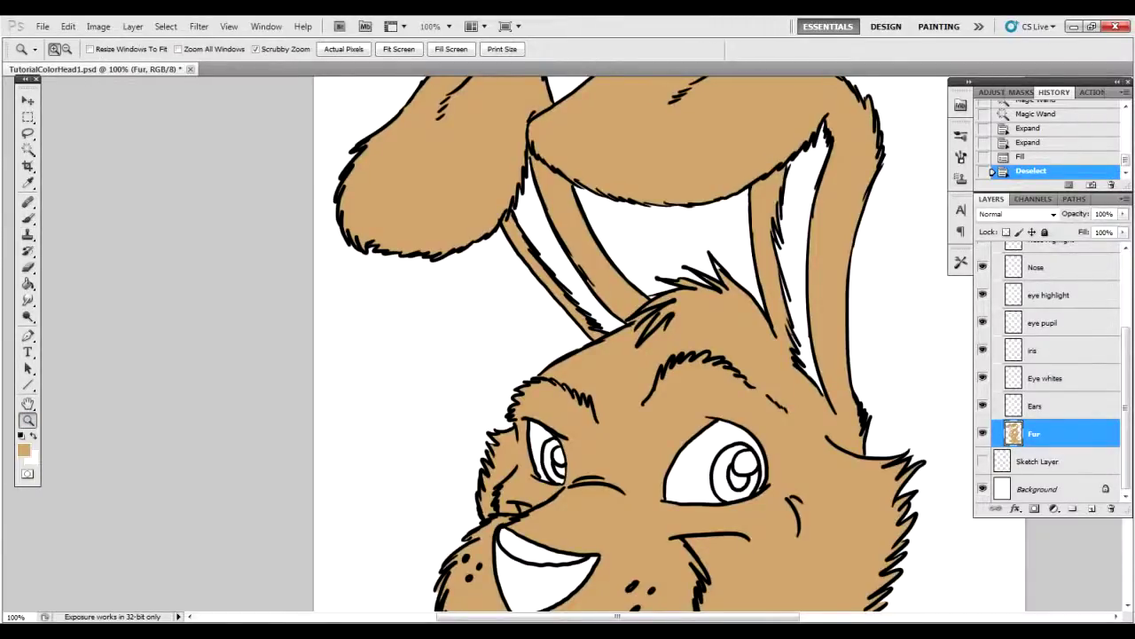
{"action": "left_click", "coordinate": [635, 355]}
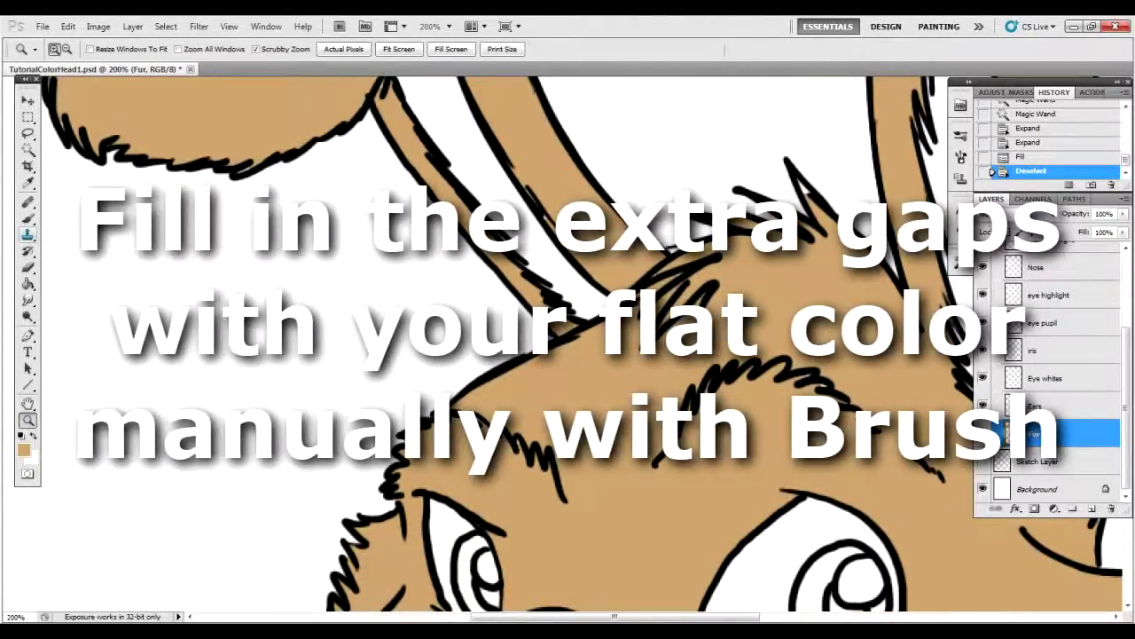
{"action": "key", "text": "b"}
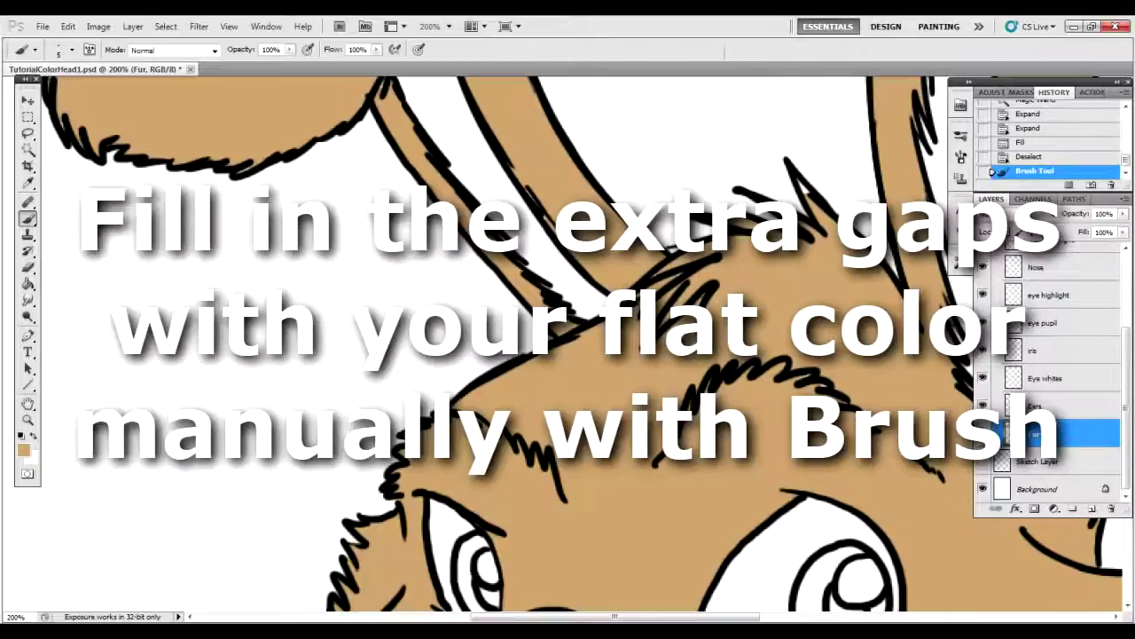
{"action": "left_click", "coordinate": [571, 230]}
{"action": "left_click", "coordinate": [571, 230]}
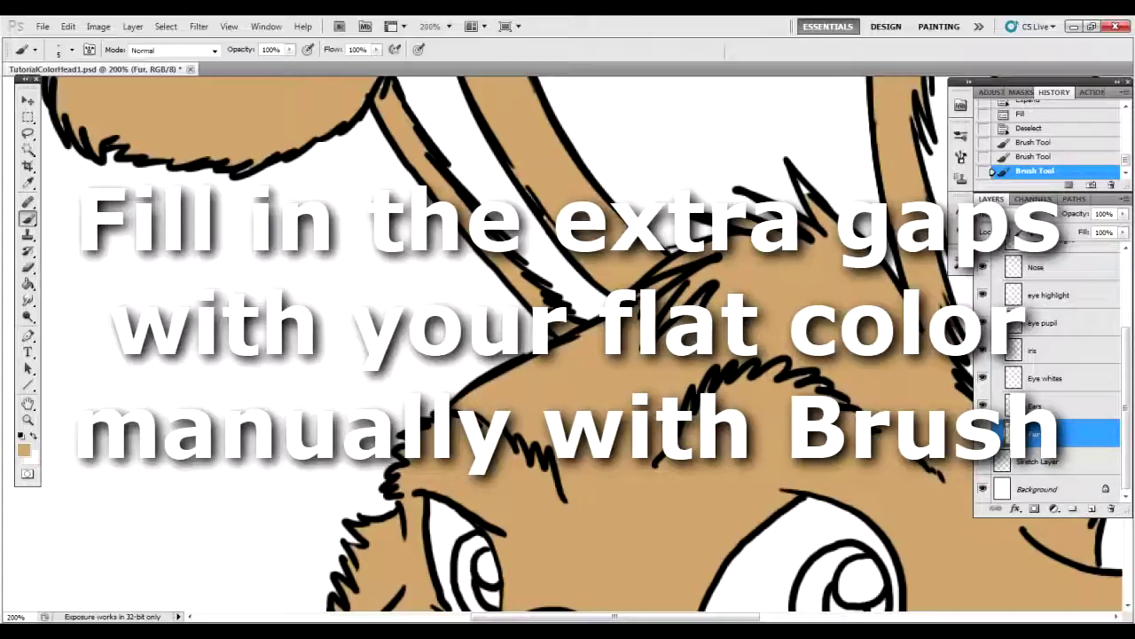
{"action": "left_click", "coordinate": [571, 230]}
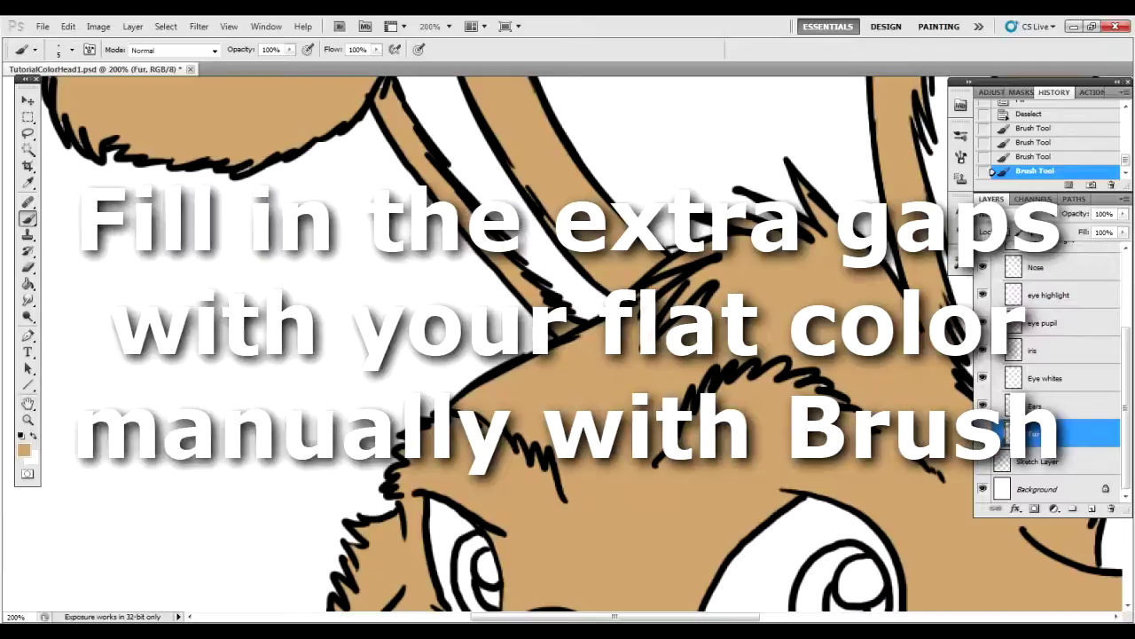
{"action": "left_click", "coordinate": [404, 495]}
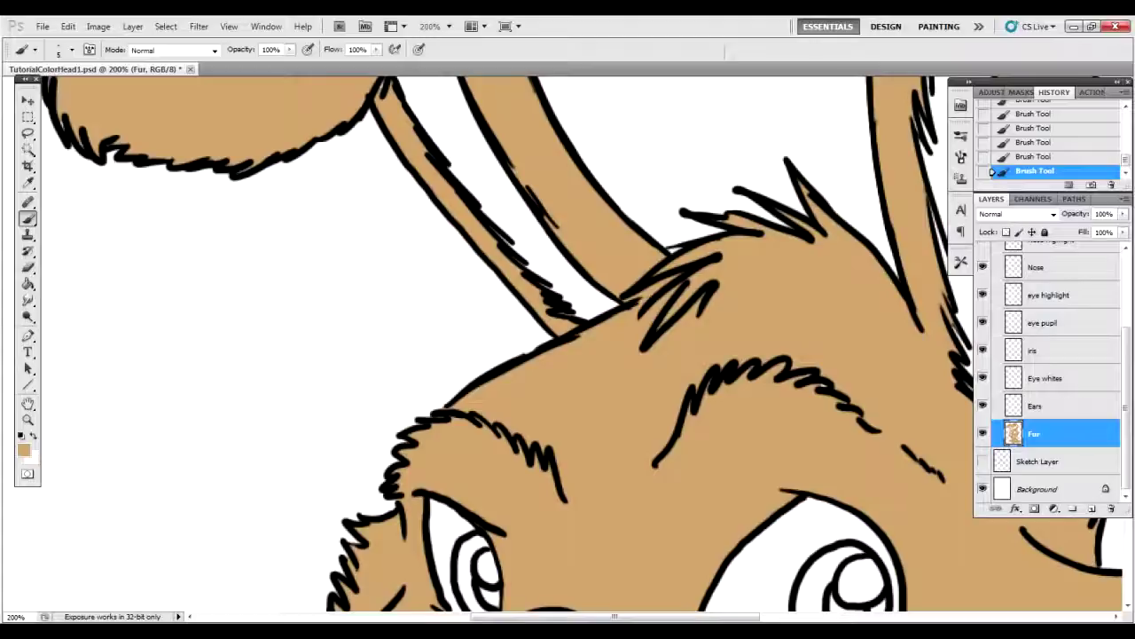
Touch up the ears' fur edges, brushing tan into the gaps between the jagged strokes inside the near ear.
{"action": "left_click_drag", "start_coordinate": [373, 82], "coordinate": [527, 320]}
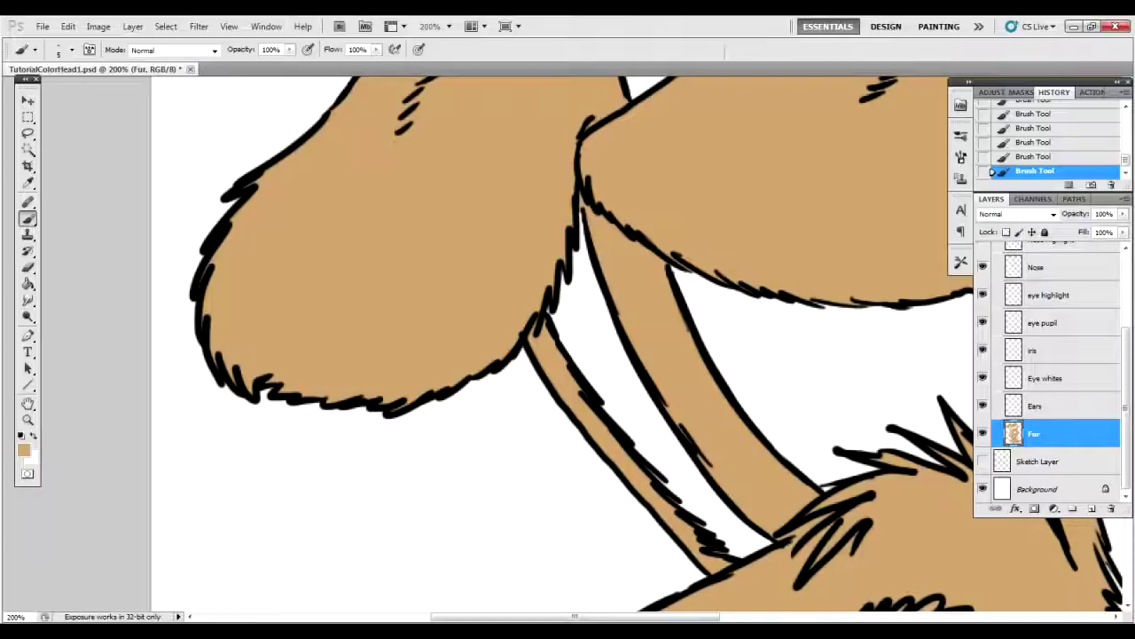
{"action": "left_click_drag", "start_coordinate": [688, 268], "coordinate": [719, 417]}
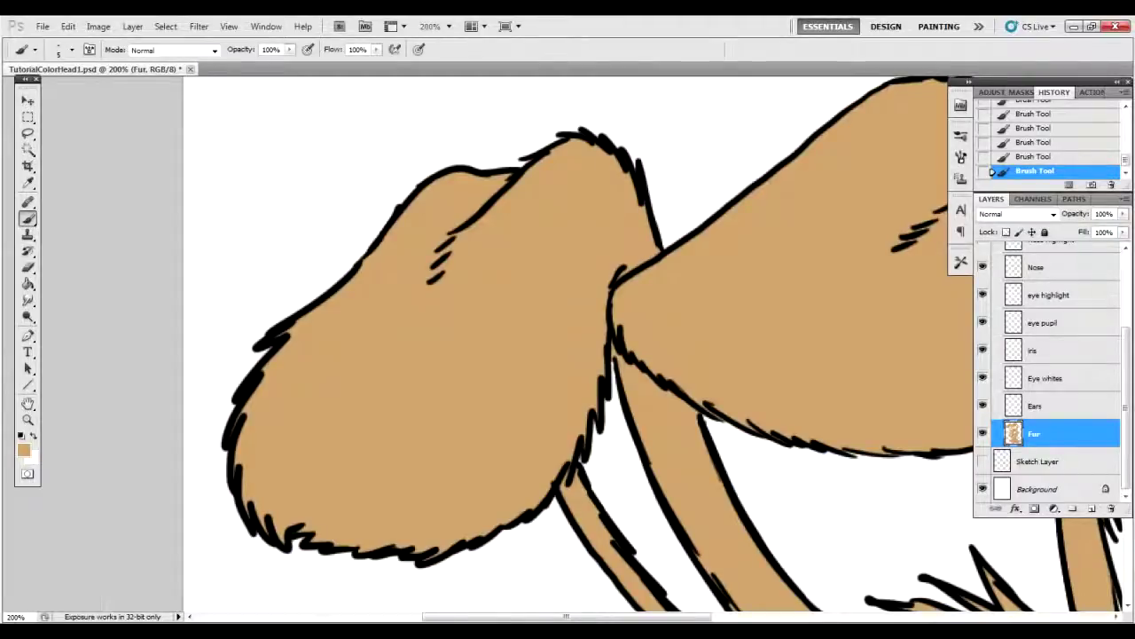
{"action": "left_click_drag", "start_coordinate": [934, 239], "coordinate": [588, 287]}
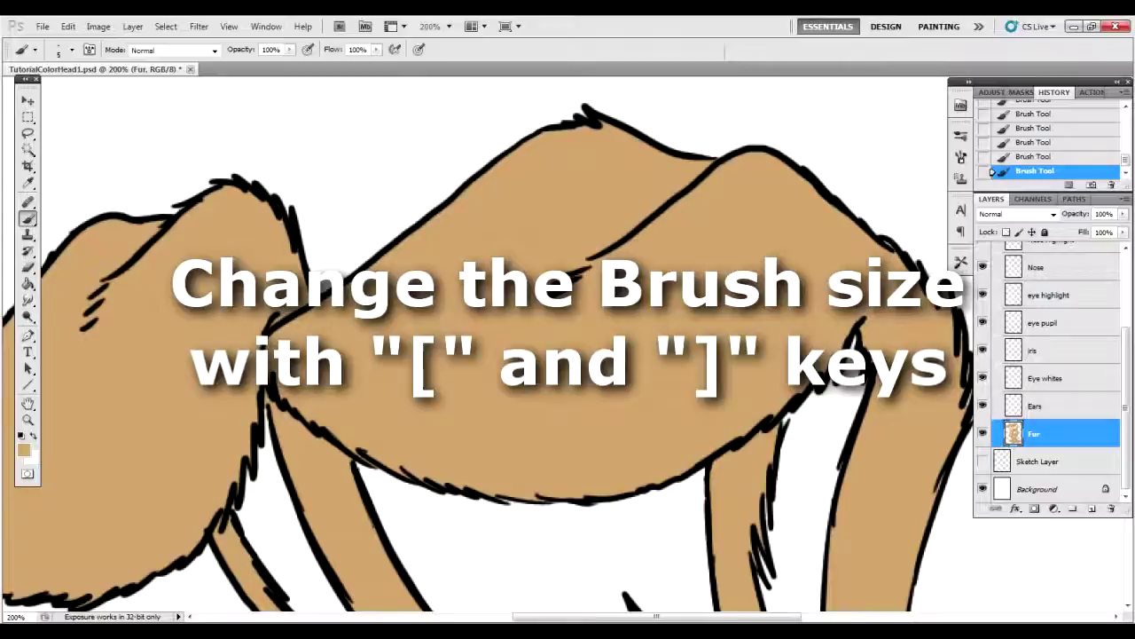
{"action": "left_click_drag", "start_coordinate": [568, 444], "coordinate": [460, 353]}
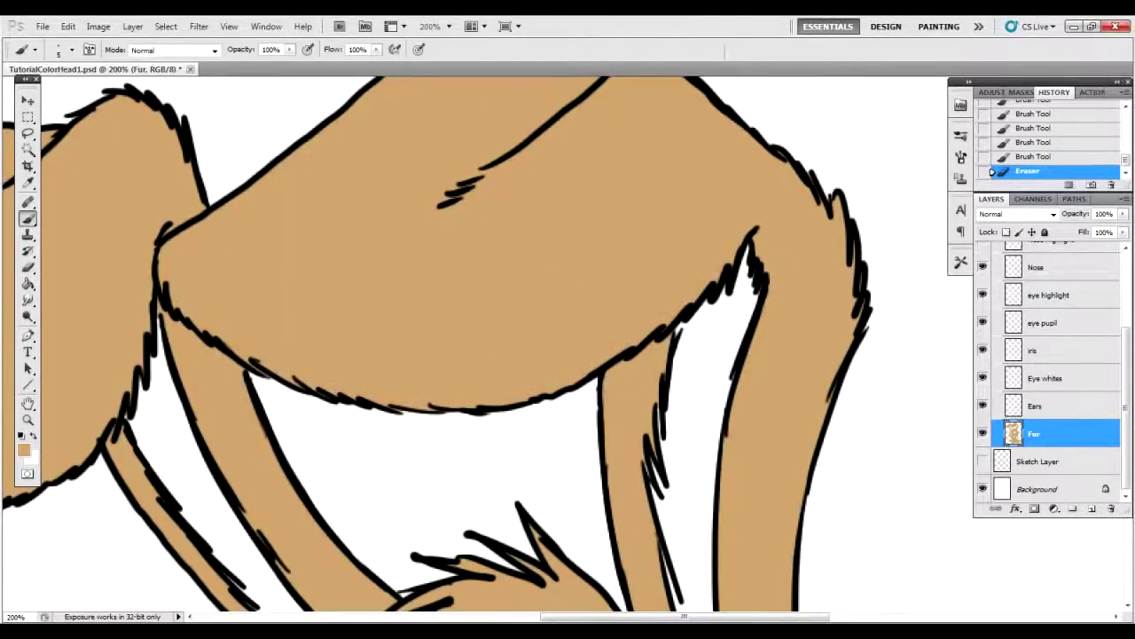
{"action": "left_click_drag", "start_coordinate": [647, 466], "coordinate": [649, 479]}
{"action": "left_click_drag", "start_coordinate": [658, 409], "coordinate": [662, 440]}
Brush tan into the unfilled tip of the spiky hair tuft on top of the head.
{"action": "left_click_drag", "start_coordinate": [507, 567], "coordinate": [540, 304]}
{"action": "left_click", "coordinate": [580, 268]}
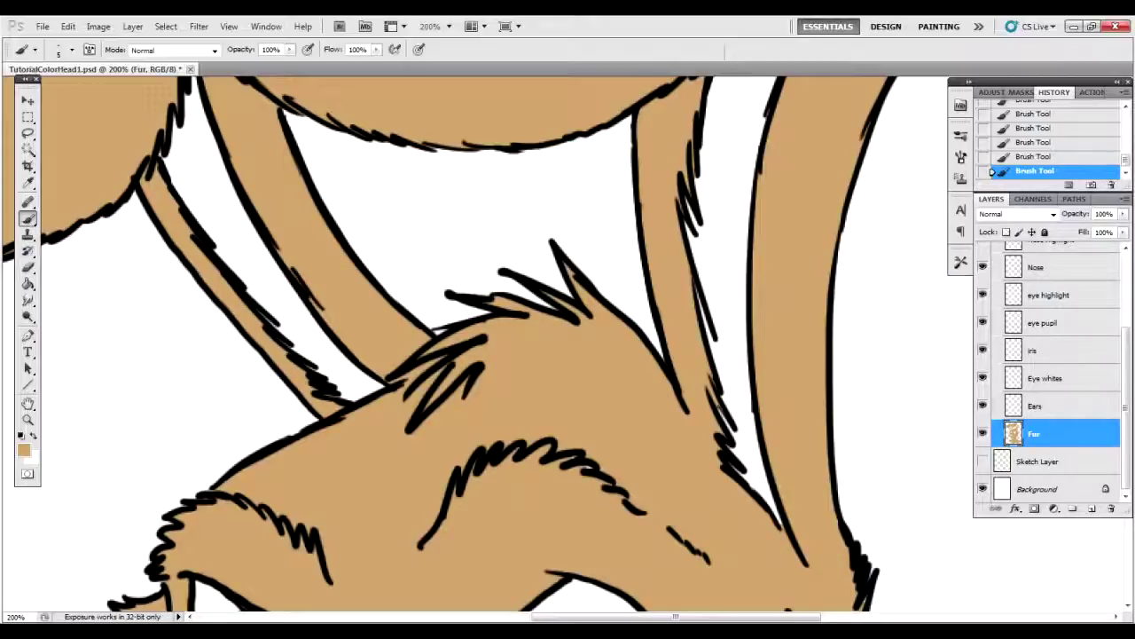
{"action": "left_click_drag", "start_coordinate": [567, 382], "coordinate": [494, 200]}
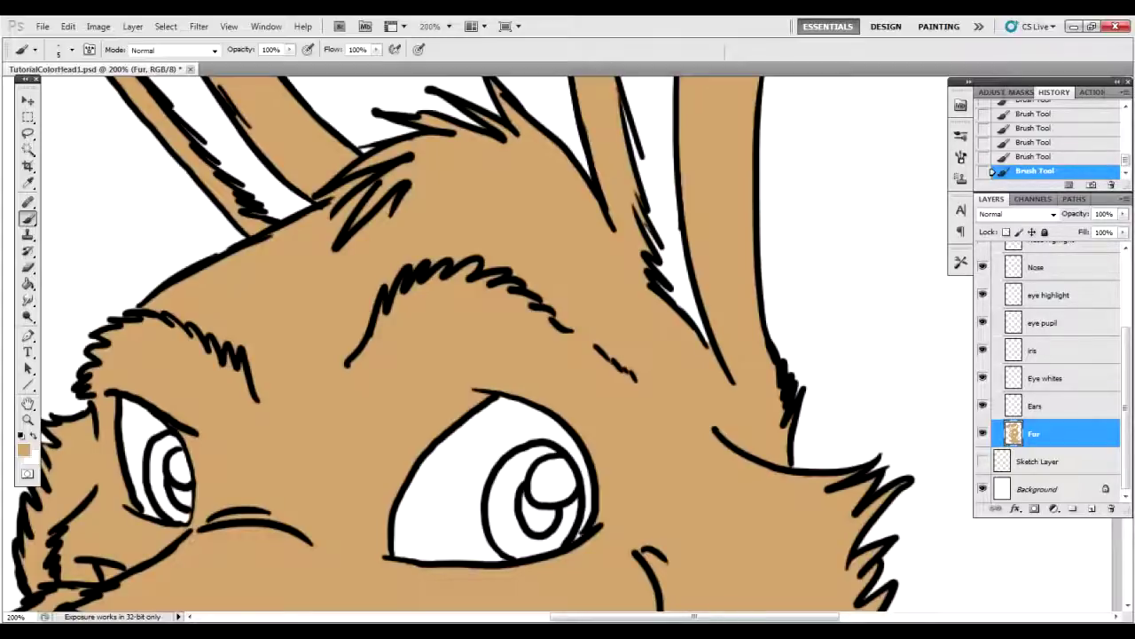
Brush tan into the leftover gap in the jagged outline at the front of the chest fur.
{"action": "left_click_drag", "start_coordinate": [568, 425], "coordinate": [544, 297]}
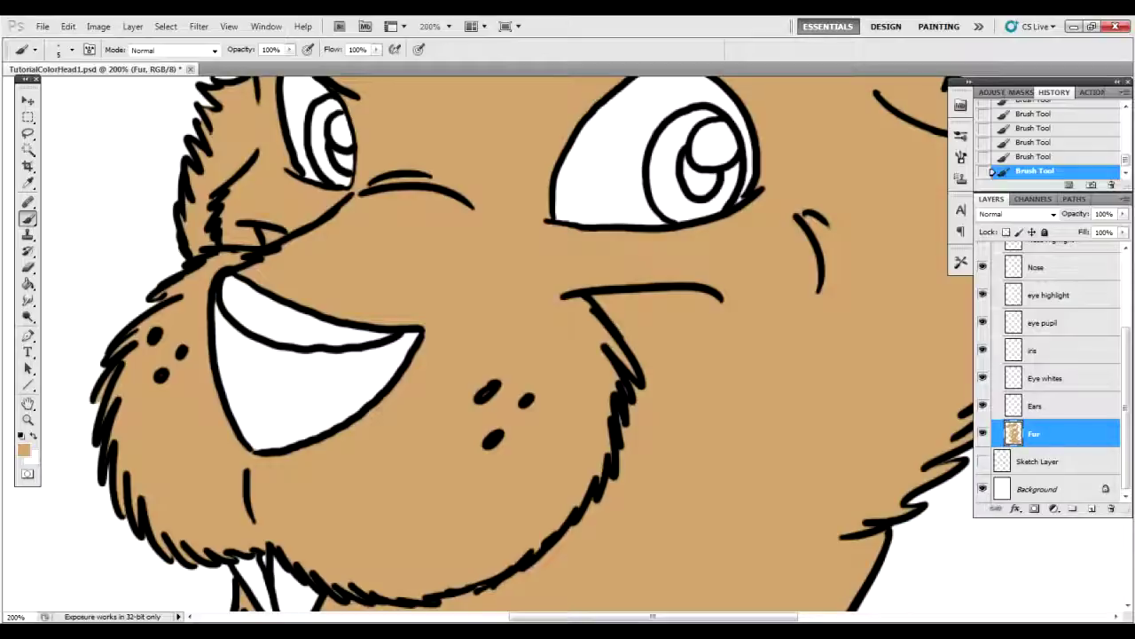
{"action": "left_click_drag", "start_coordinate": [567, 355], "coordinate": [463, 233]}
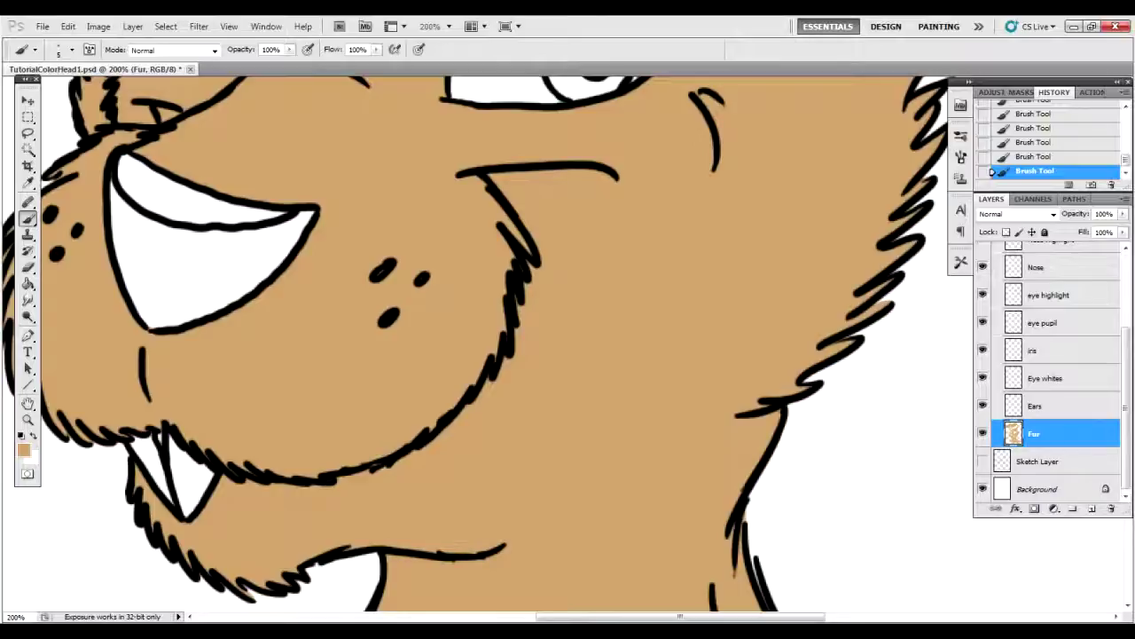
{"action": "left_click_drag", "start_coordinate": [497, 444], "coordinate": [624, 184]}
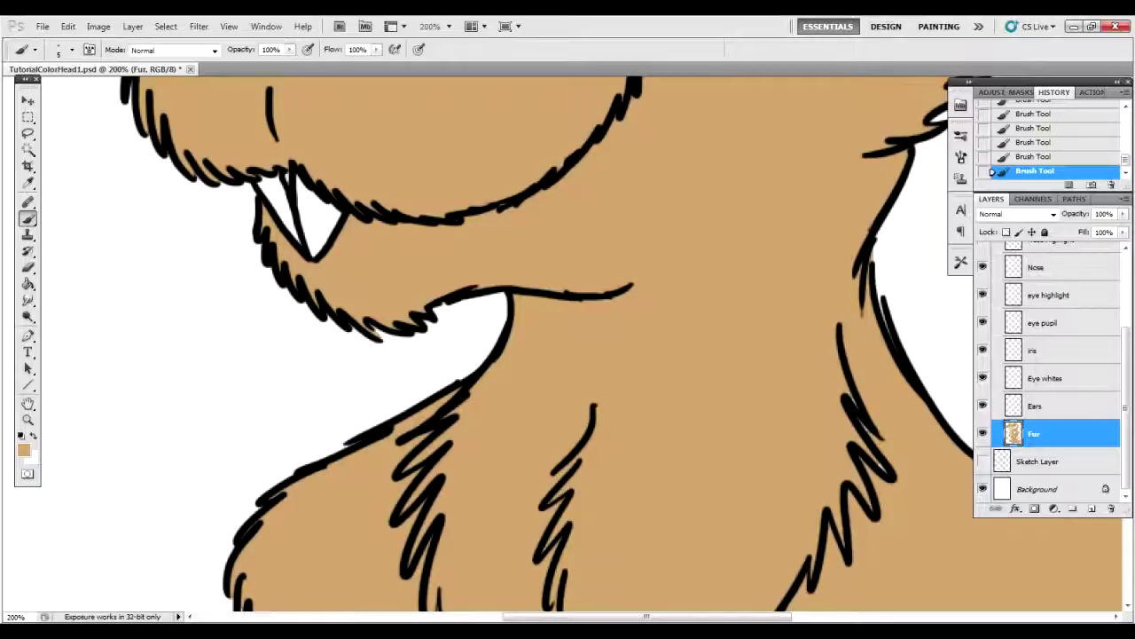
{"action": "left_click_drag", "start_coordinate": [508, 373], "coordinate": [646, 175]}
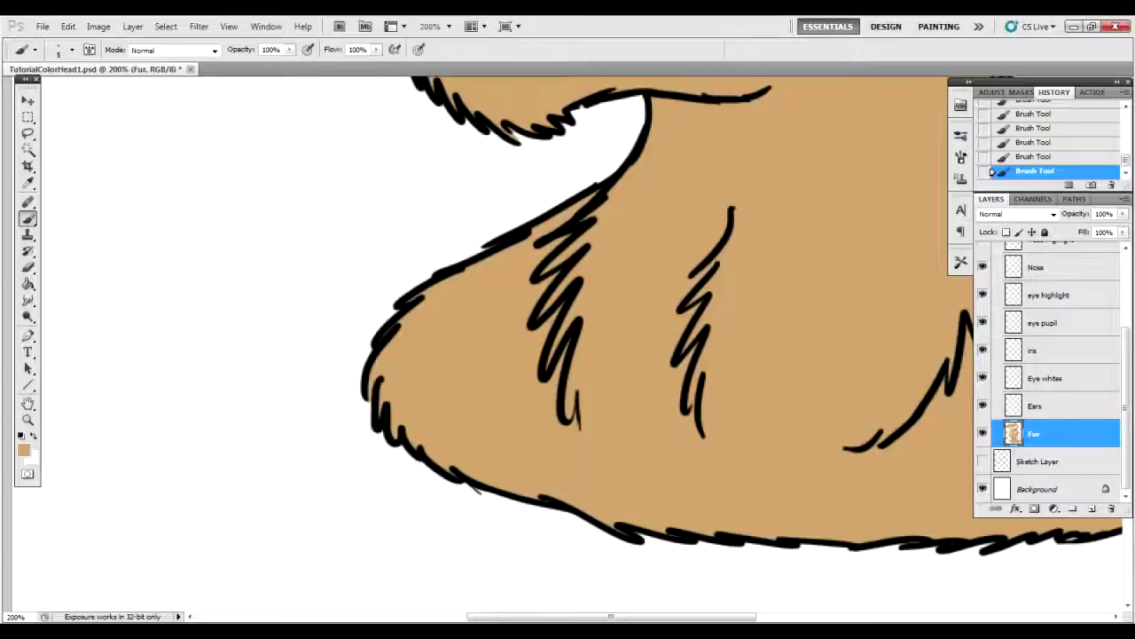
{"action": "left_click_drag", "start_coordinate": [373, 421], "coordinate": [374, 432]}
{"action": "left_click", "coordinate": [373, 430]}
{"action": "left_click", "coordinate": [373, 431]}
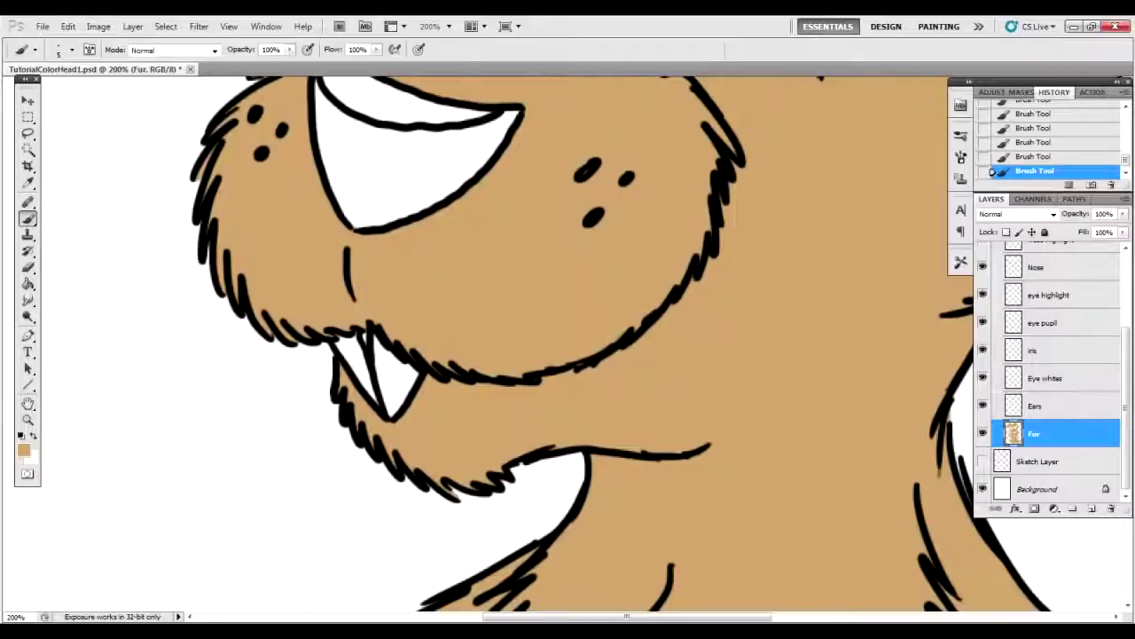
Fill the inner ear areas on the Ears layer with pale cream #eeddc8, and deselect.
{"action": "left_click", "coordinate": [1035, 406]}
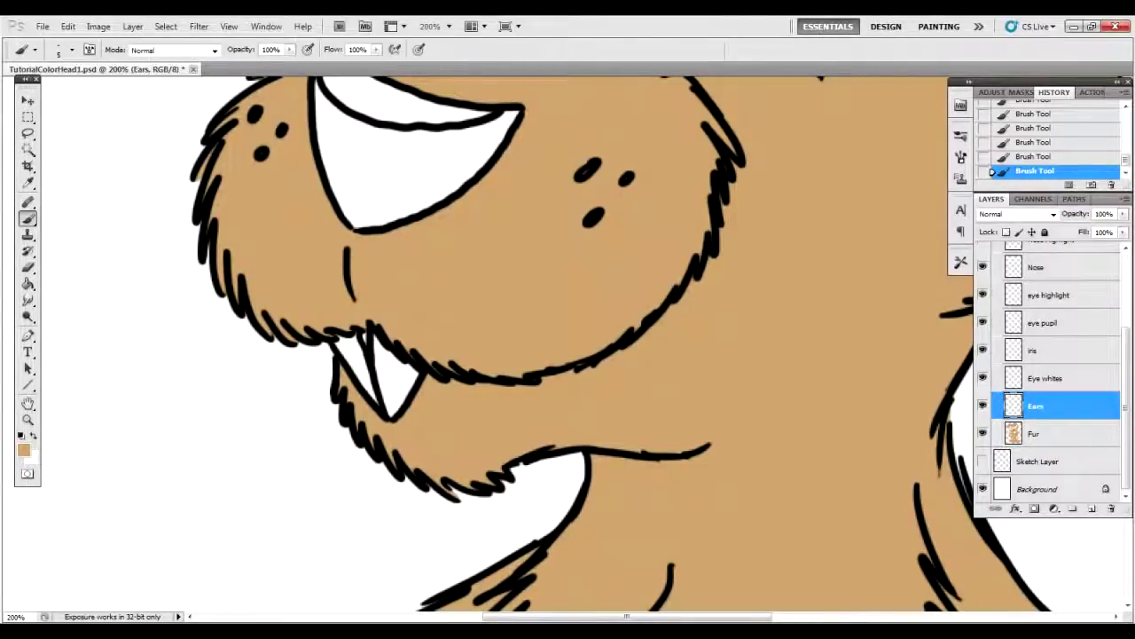
{"action": "left_click", "coordinate": [24, 449]}
{"action": "mouse_move", "coordinate": [568, 362]}
{"action": "left_mouse_down"}
{"action": "mouse_move", "coordinate": [521, 324]}
{"action": "mouse_move", "coordinate": [513, 333]}
{"action": "left_mouse_up"}
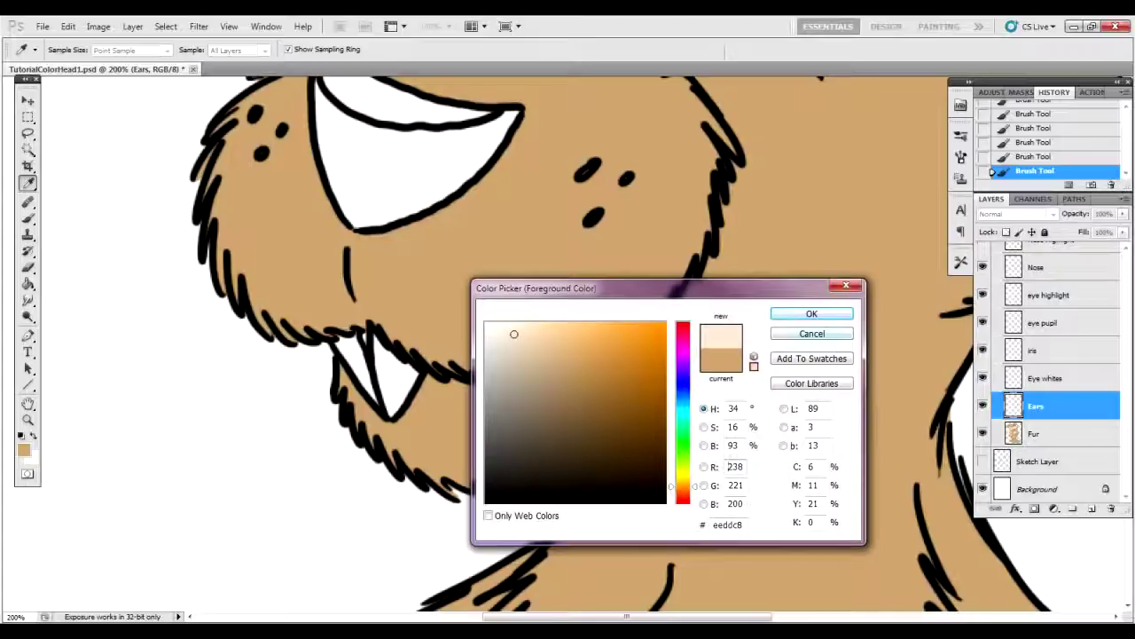
{"action": "left_click", "coordinate": [812, 313]}
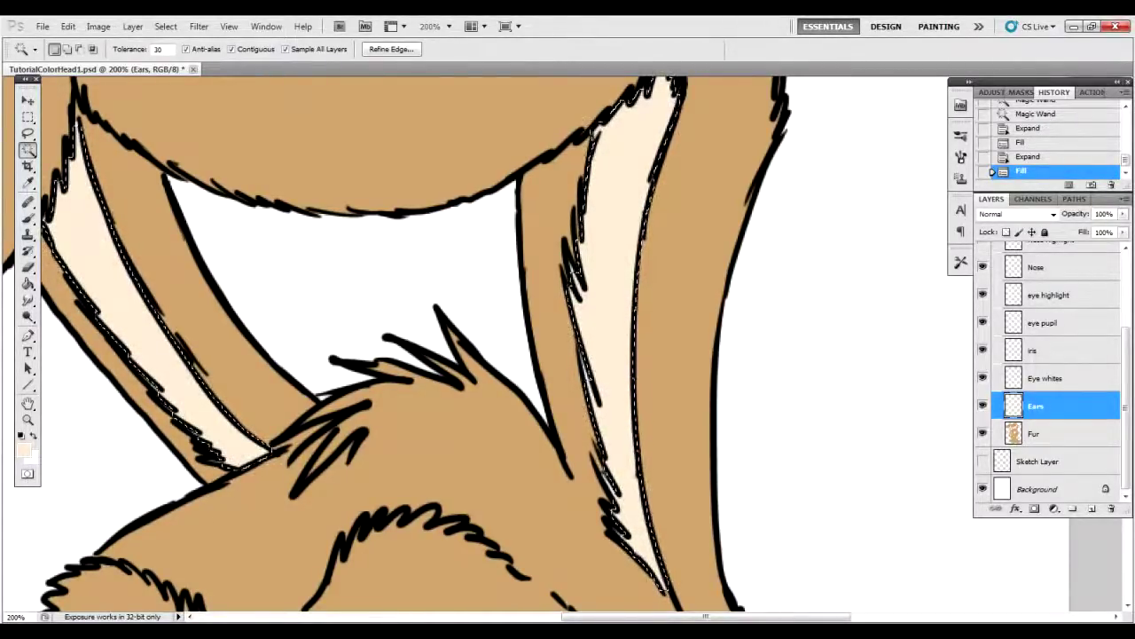
{"action": "key", "text": "ctrl+d"}
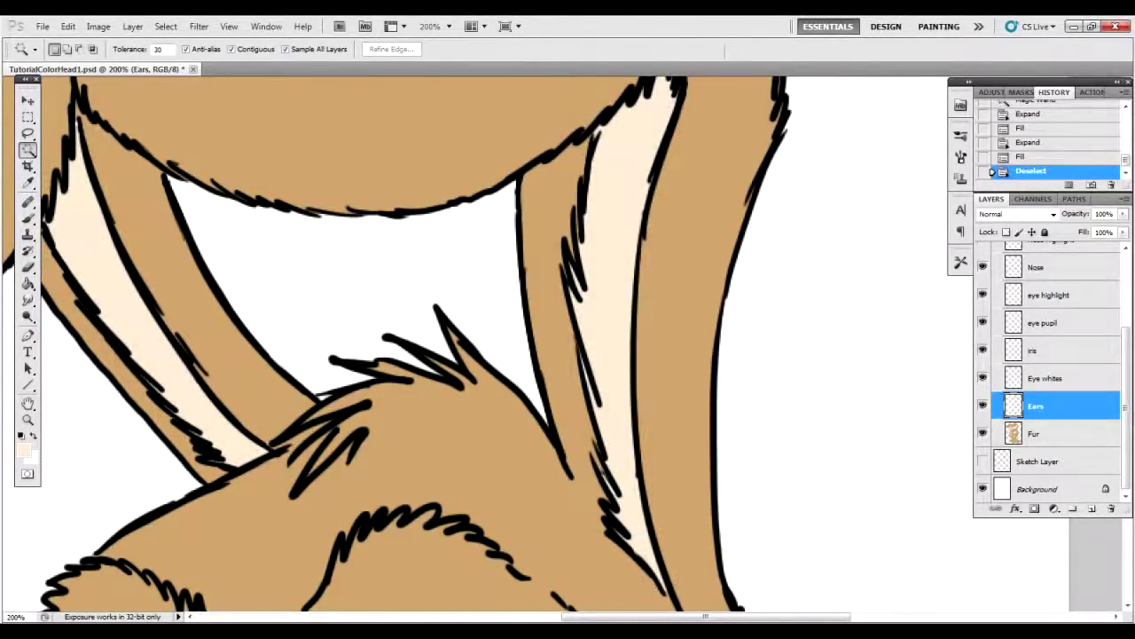
Brush cream into the leftover gaps between the jagged strokes along the near ear's inner edge.
{"action": "key", "text": "b"}
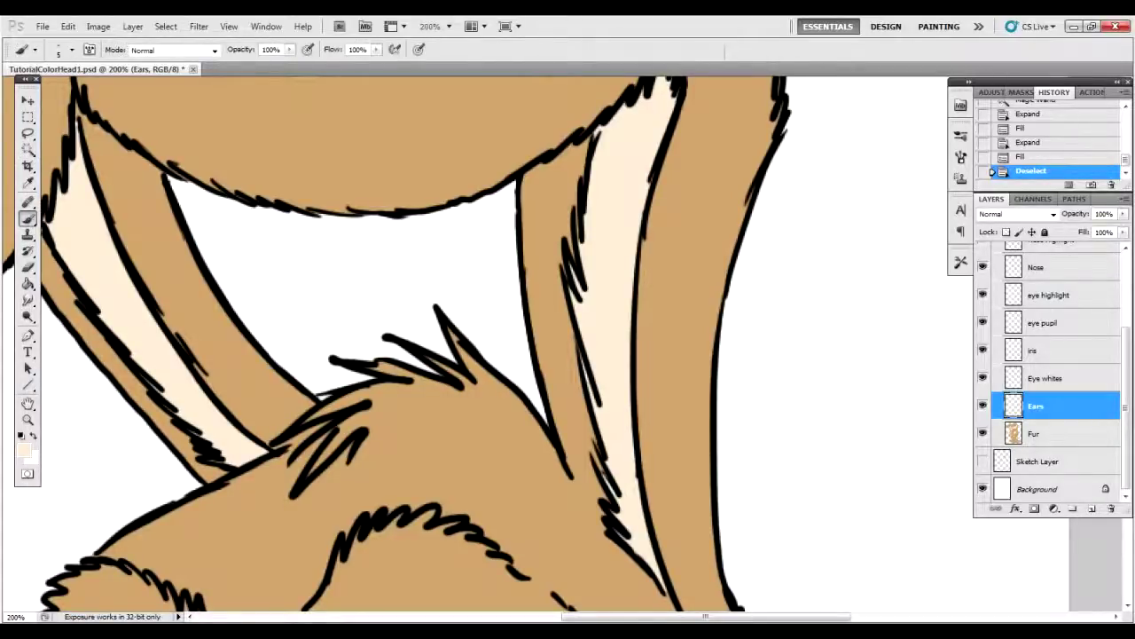
{"action": "left_click", "coordinate": [581, 292]}
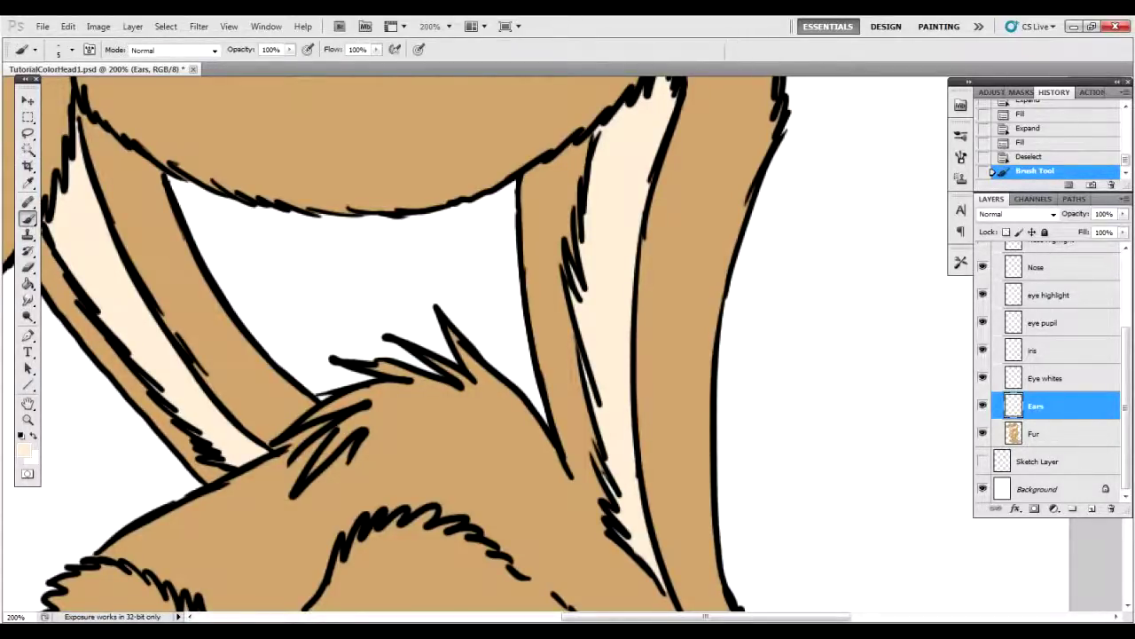
{"action": "left_click", "coordinate": [581, 355]}
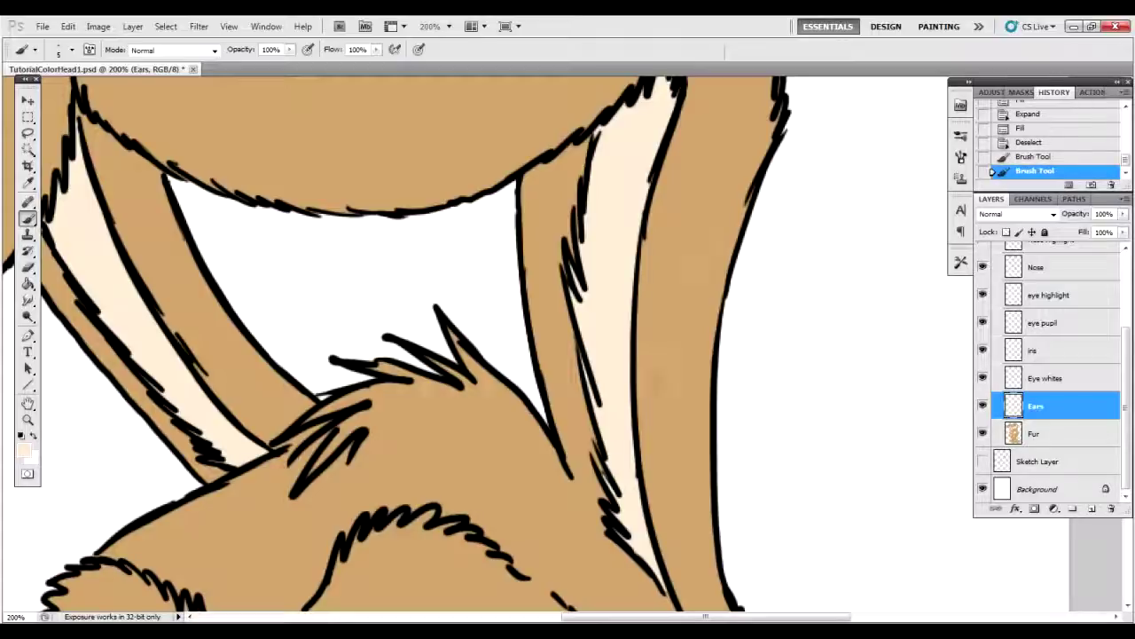
{"action": "left_click", "coordinate": [581, 381]}
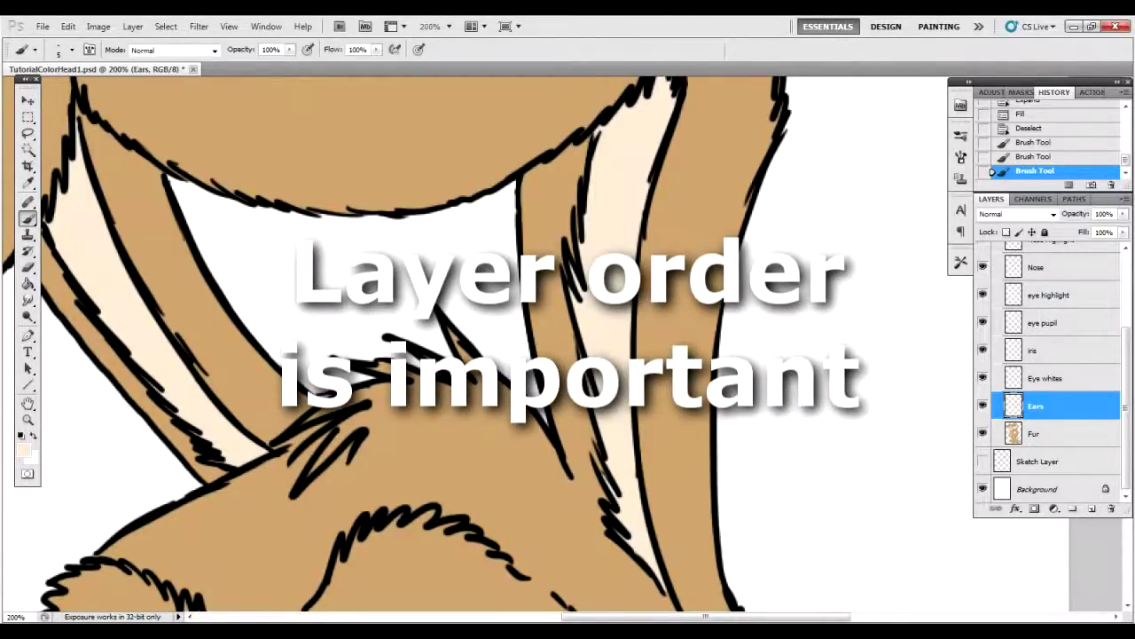
{"action": "left_click", "coordinate": [594, 417]}
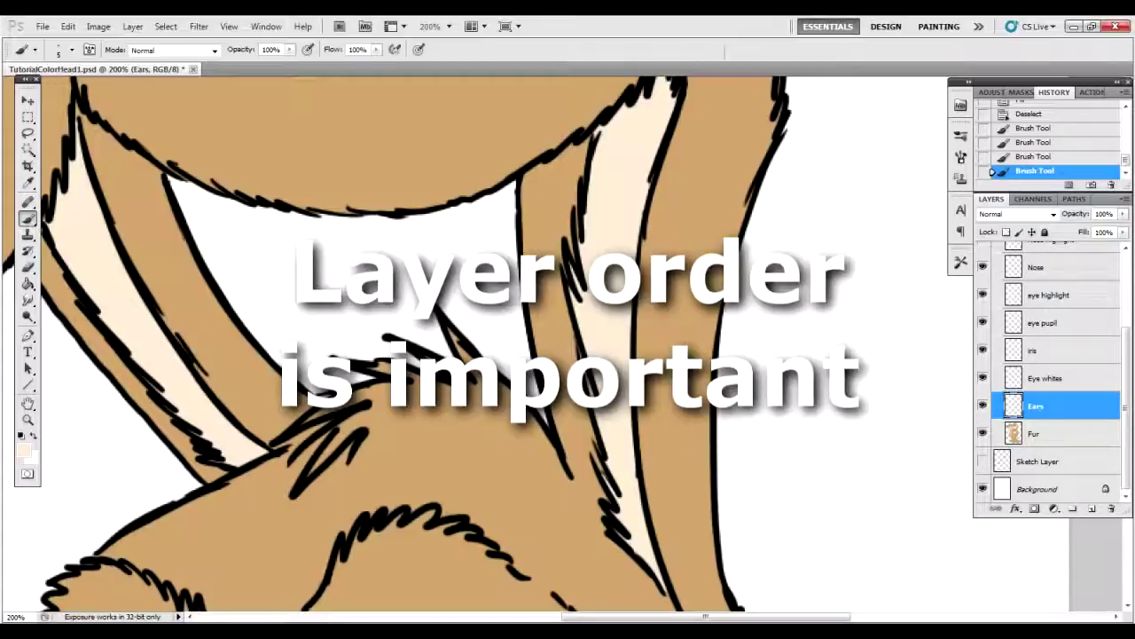
{"action": "left_click", "coordinate": [594, 382]}
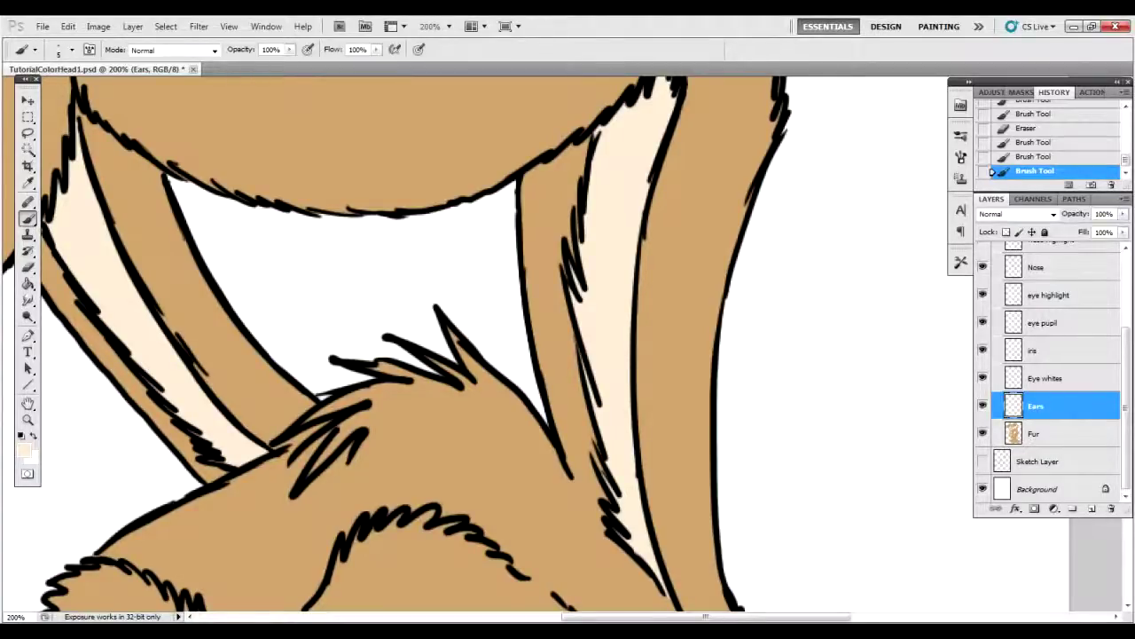
Make the Eye whites layer active and set the foreground color to a bluish off-white, #f1fafe.
{"action": "left_click_drag", "start_coordinate": [568, 337], "coordinate": [546, 451]}
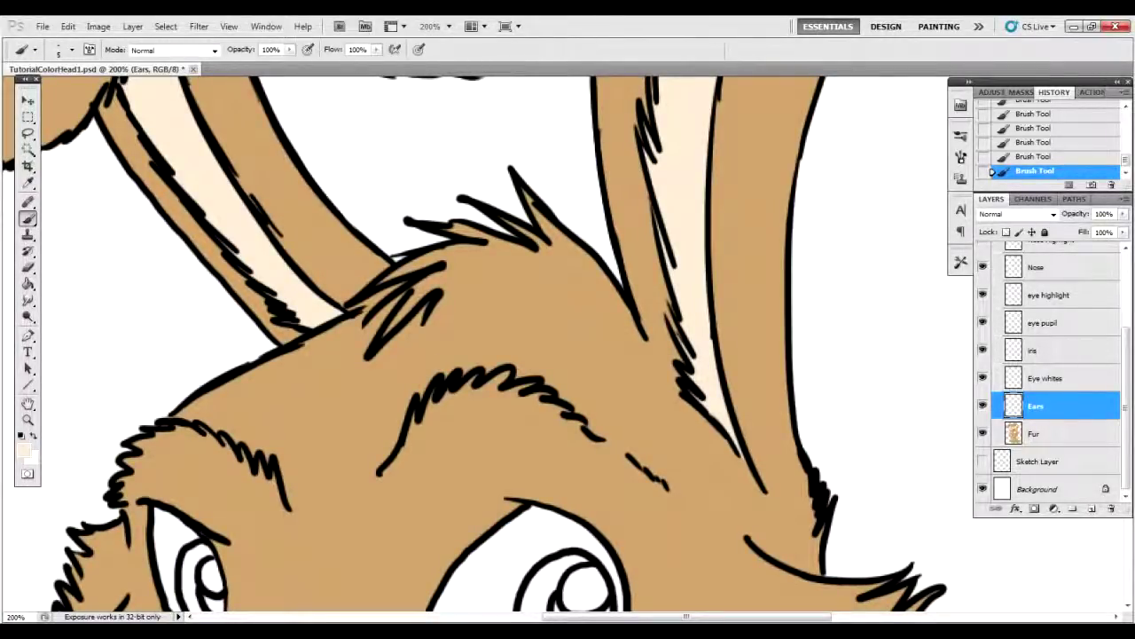
{"action": "left_click", "coordinate": [1047, 378]}
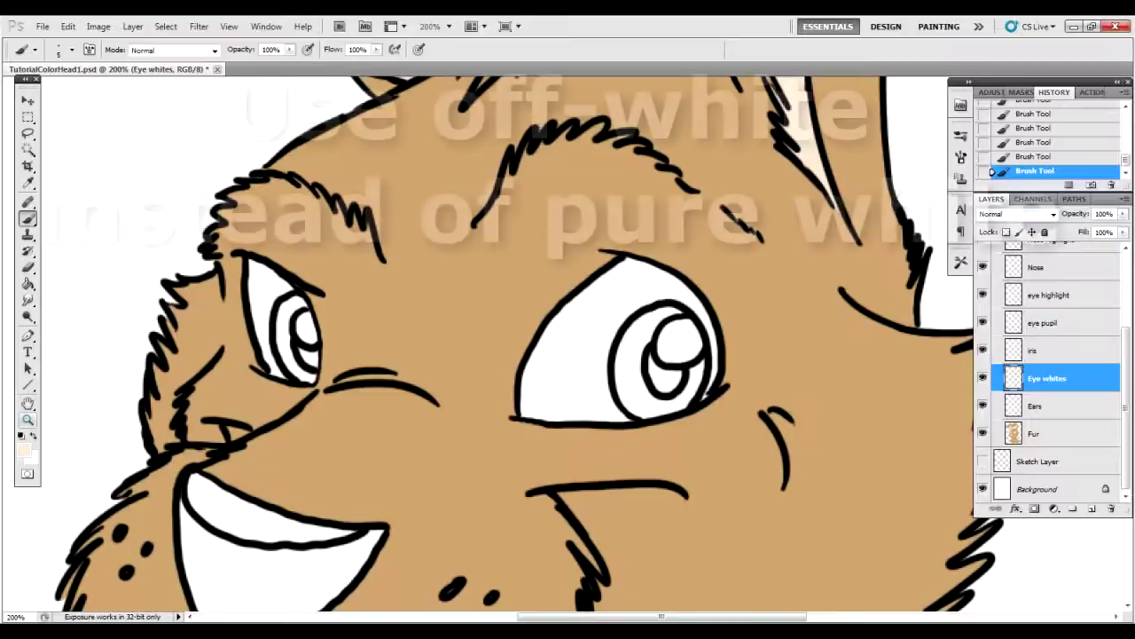
{"action": "left_click", "coordinate": [24, 450]}
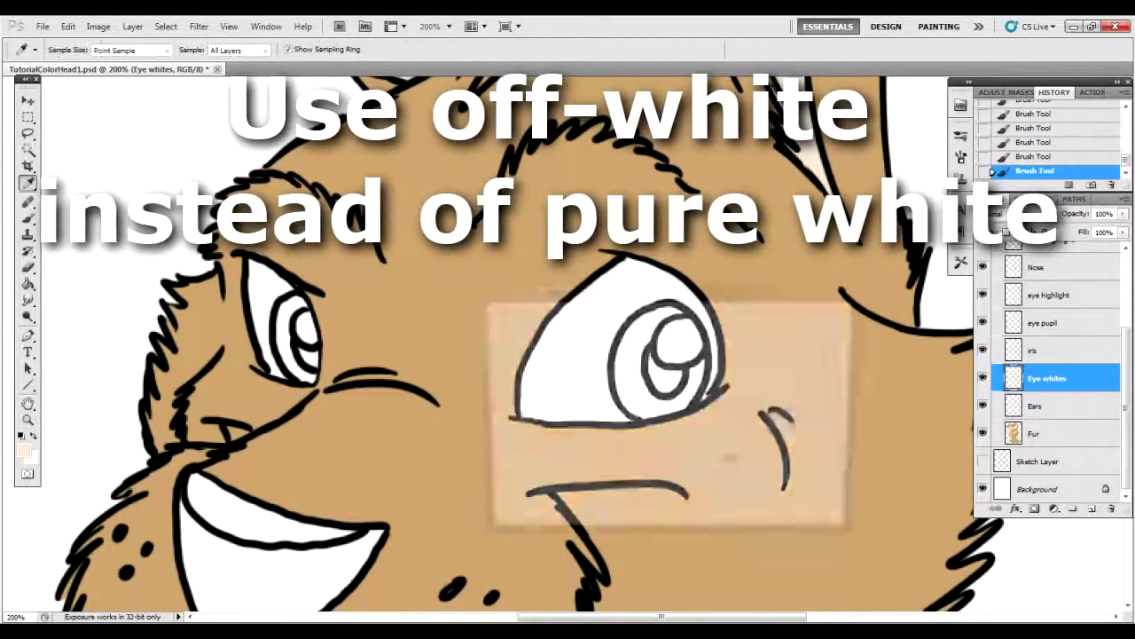
{"action": "left_click", "coordinate": [683, 402]}
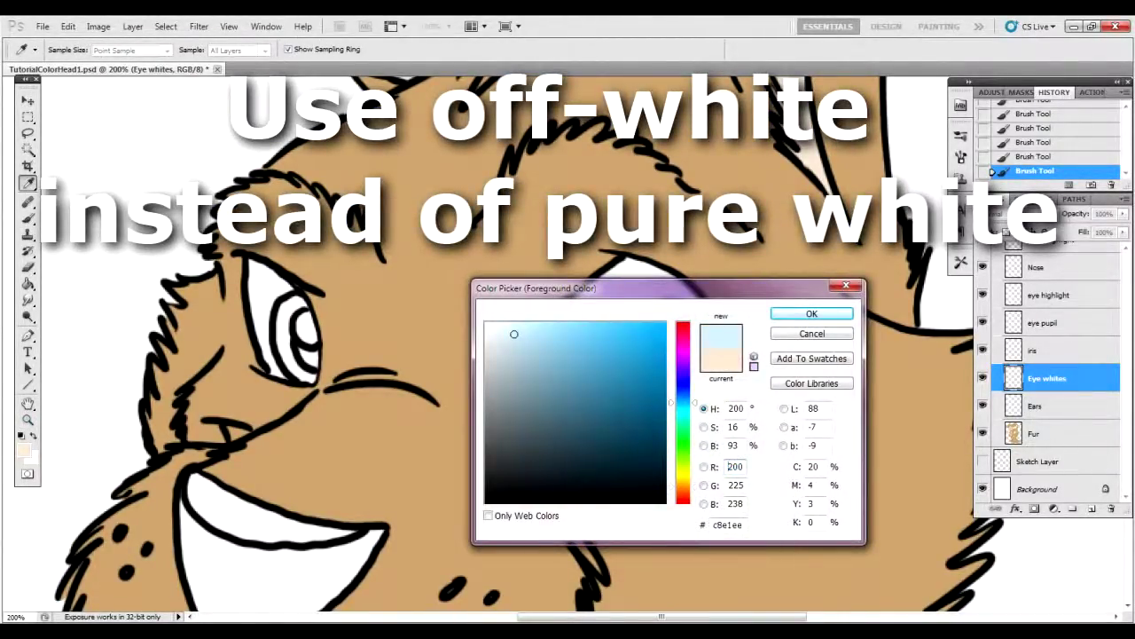
{"action": "left_click_drag", "start_coordinate": [514, 333], "coordinate": [494, 323]}
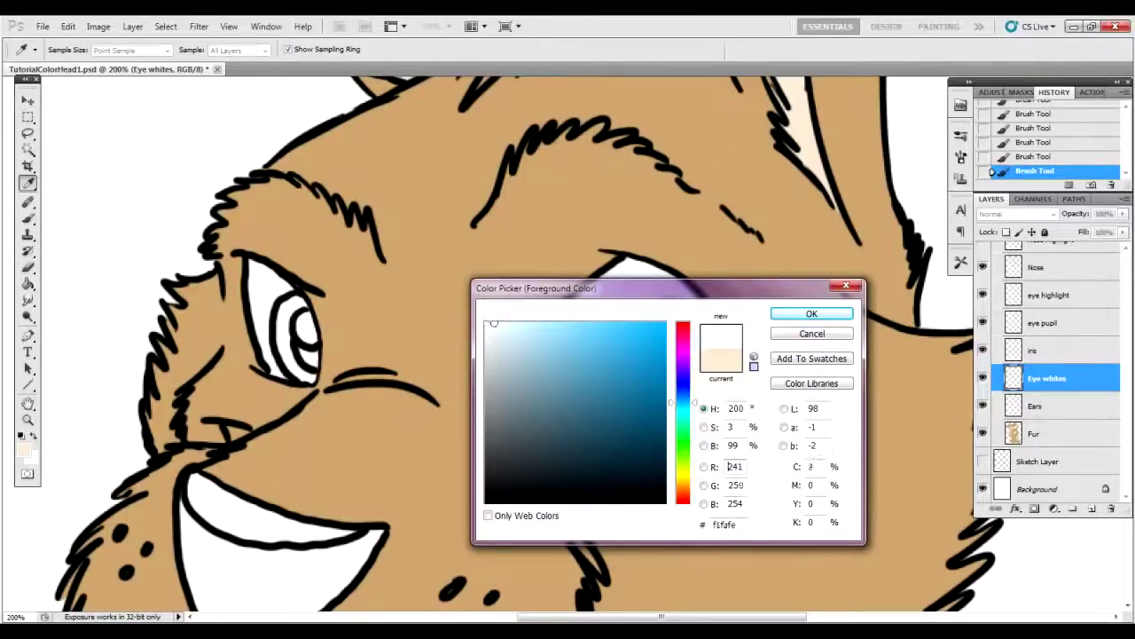
{"action": "left_click", "coordinate": [812, 313]}
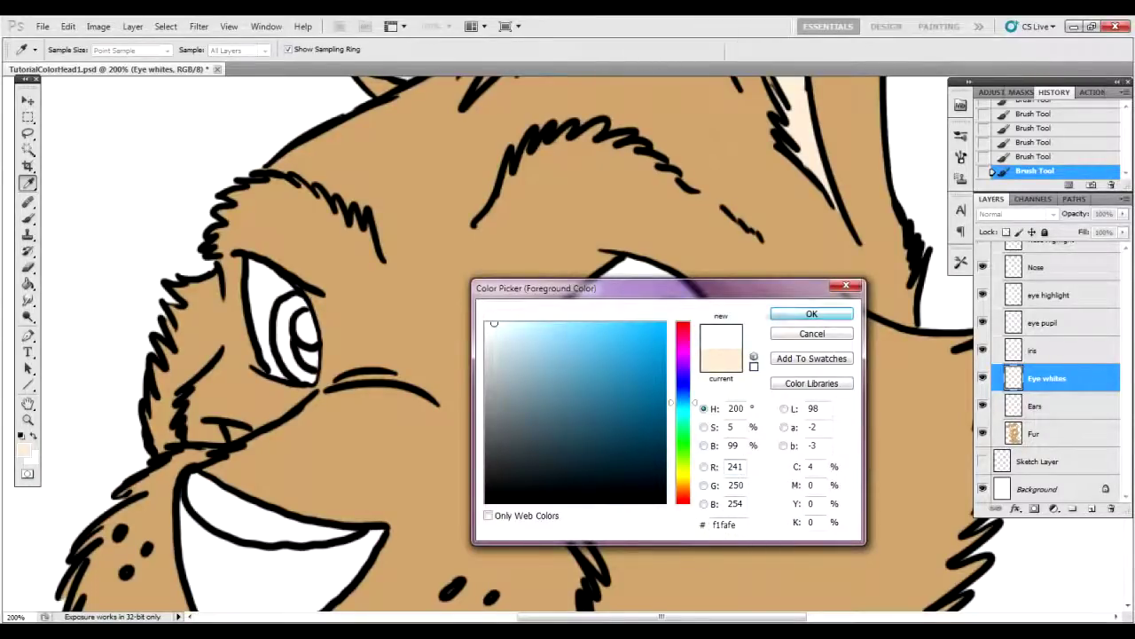
Select the whites of both eyes with the Magic Wand, expand the selection, fill it with the off-white, and deselect.
{"action": "key", "text": "b"}
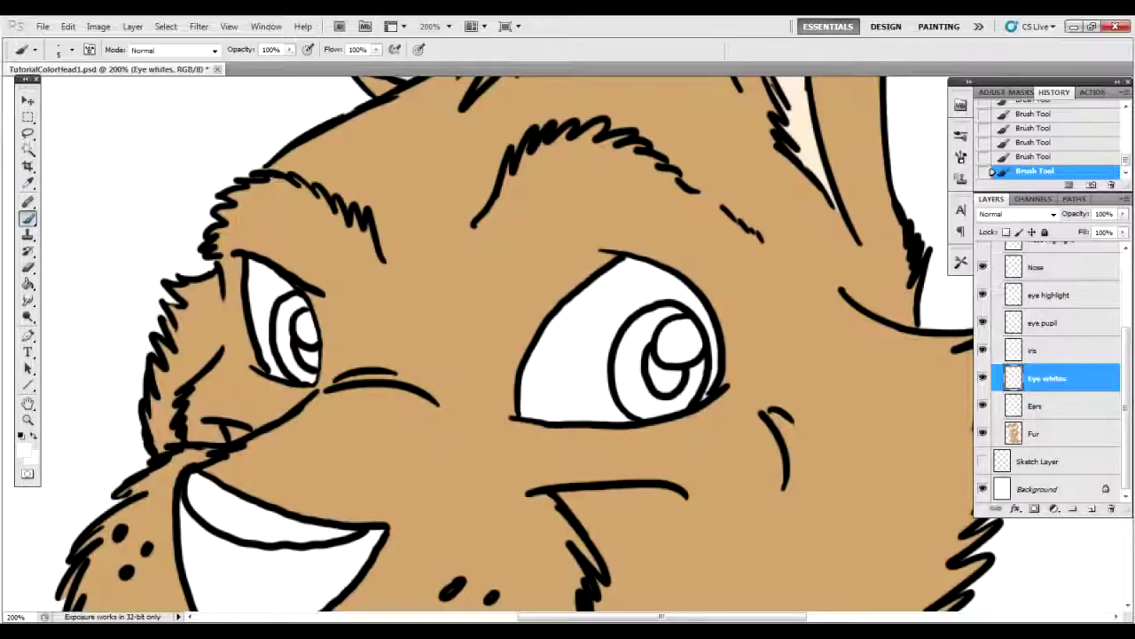
{"action": "key", "text": "w"}
{"action": "left_click", "coordinate": [259, 311]}
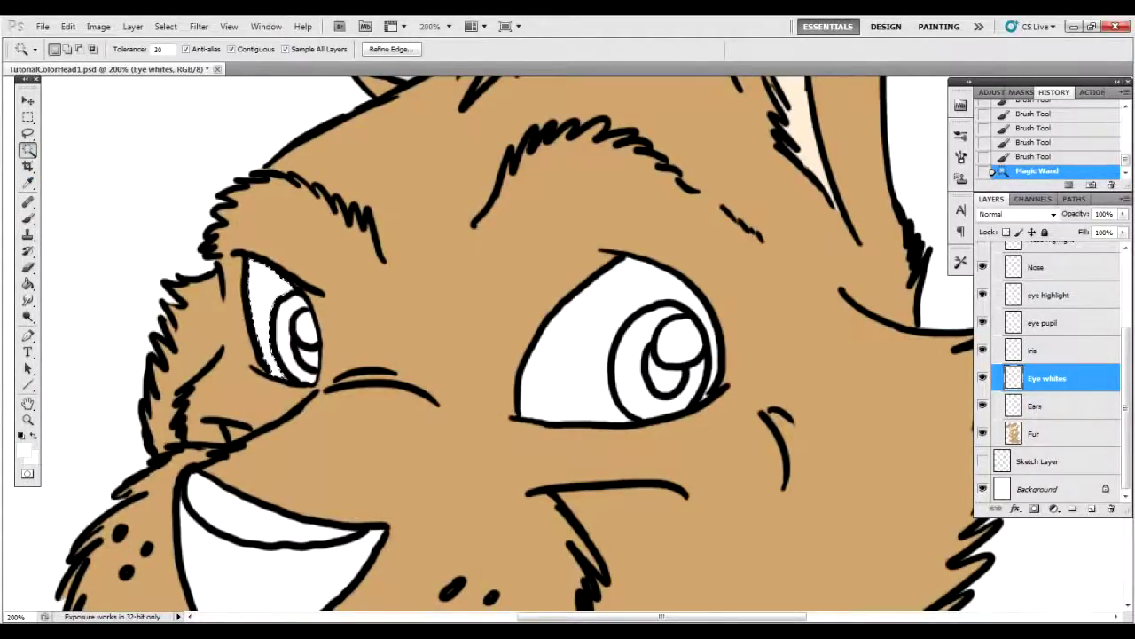
{"action": "left_click", "coordinate": [558, 355], "text": "shift"}
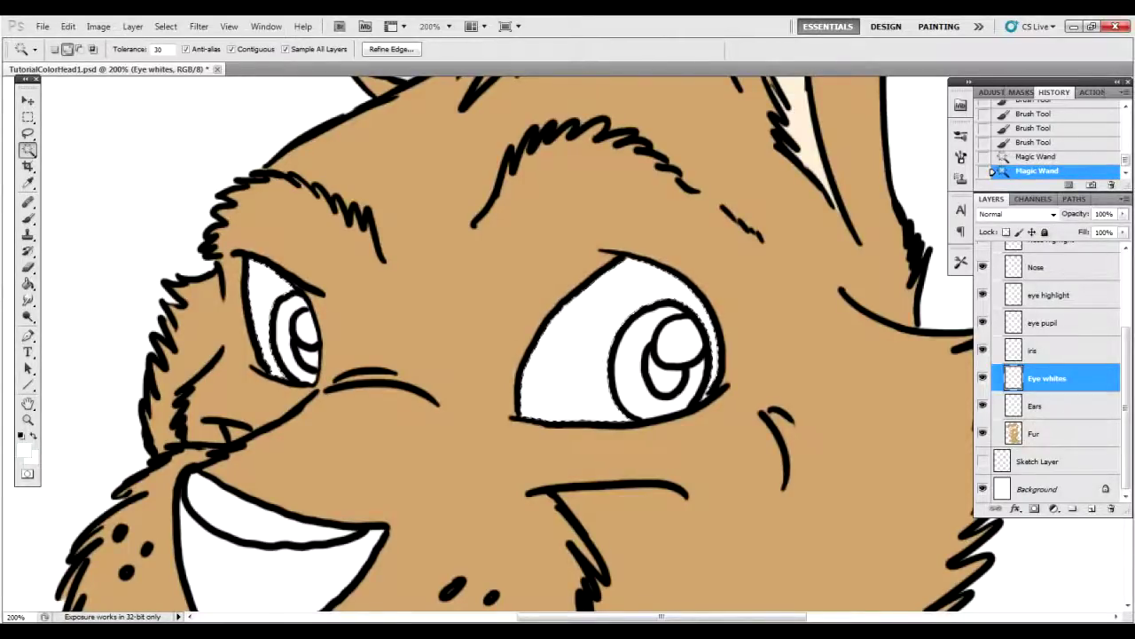
{"action": "left_click", "coordinate": [710, 377], "text": "shift"}
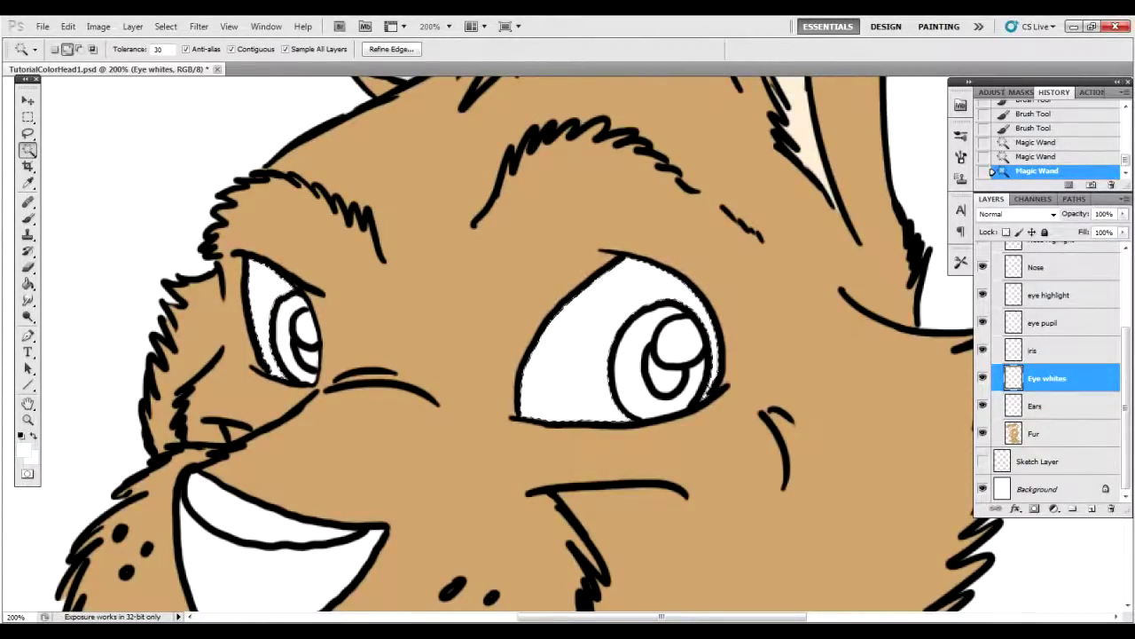
{"action": "left_click", "coordinate": [710, 377], "text": "shift"}
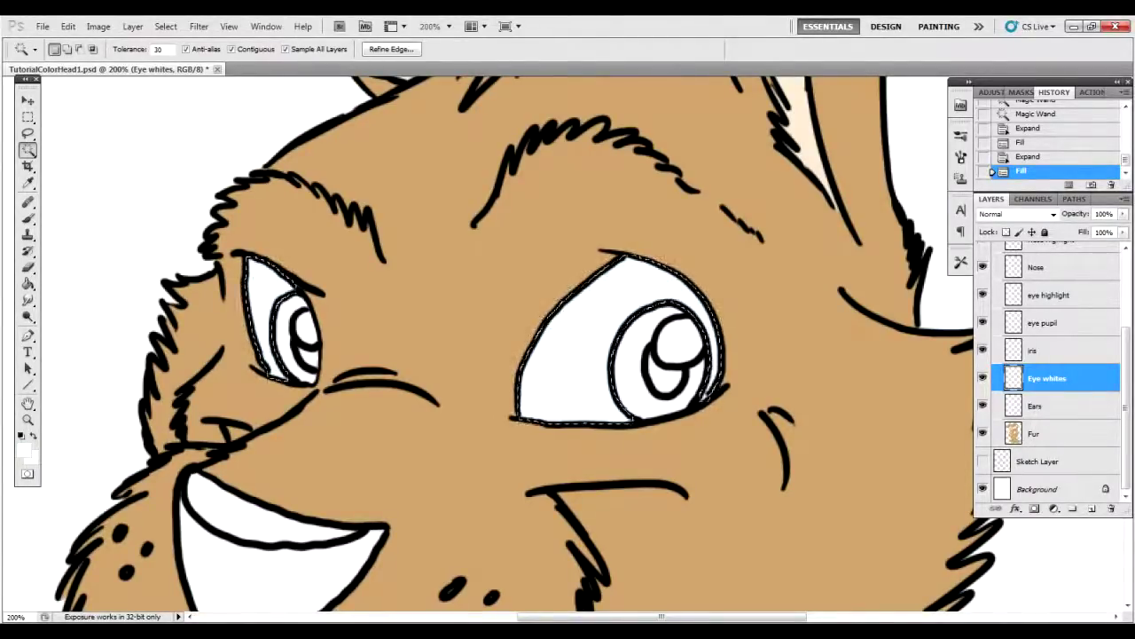
{"action": "key", "text": "ctrl+d"}
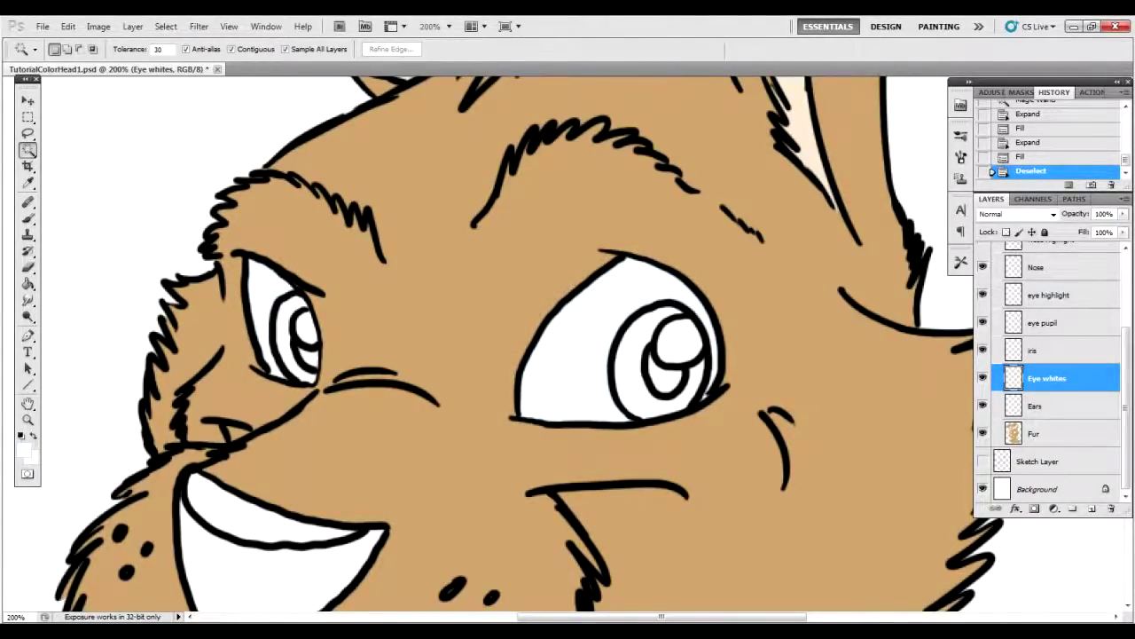
Touch up the eye edges, brushing off-white on the Eye whites layer and sampled tan on the Fur layer.
{"action": "key", "text": "b"}
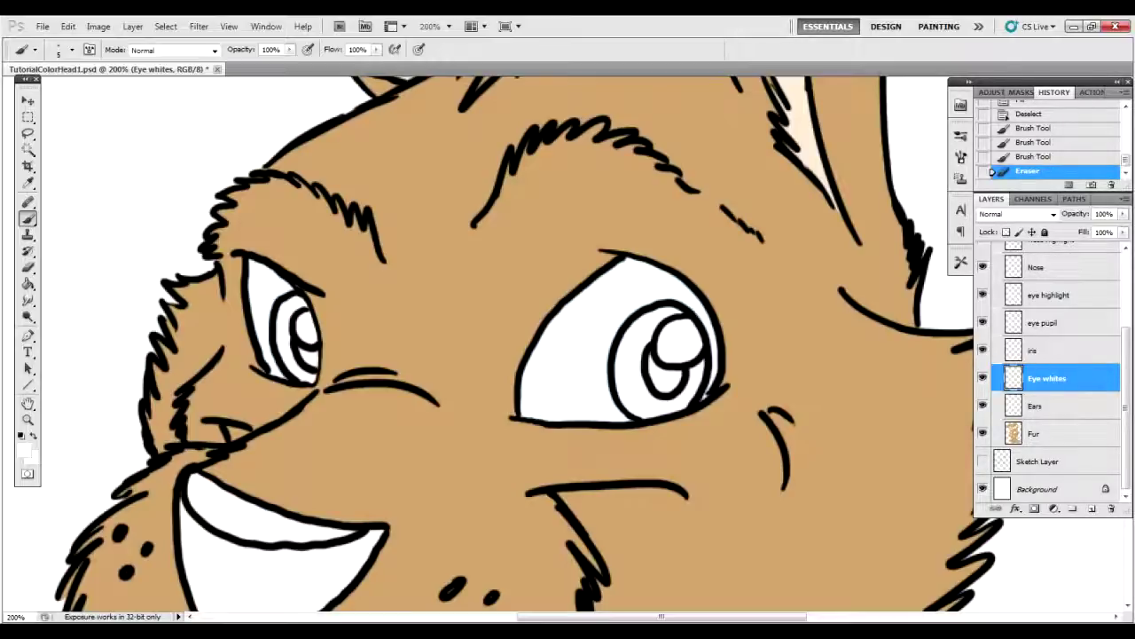
{"action": "left_click", "coordinate": [1056, 433]}
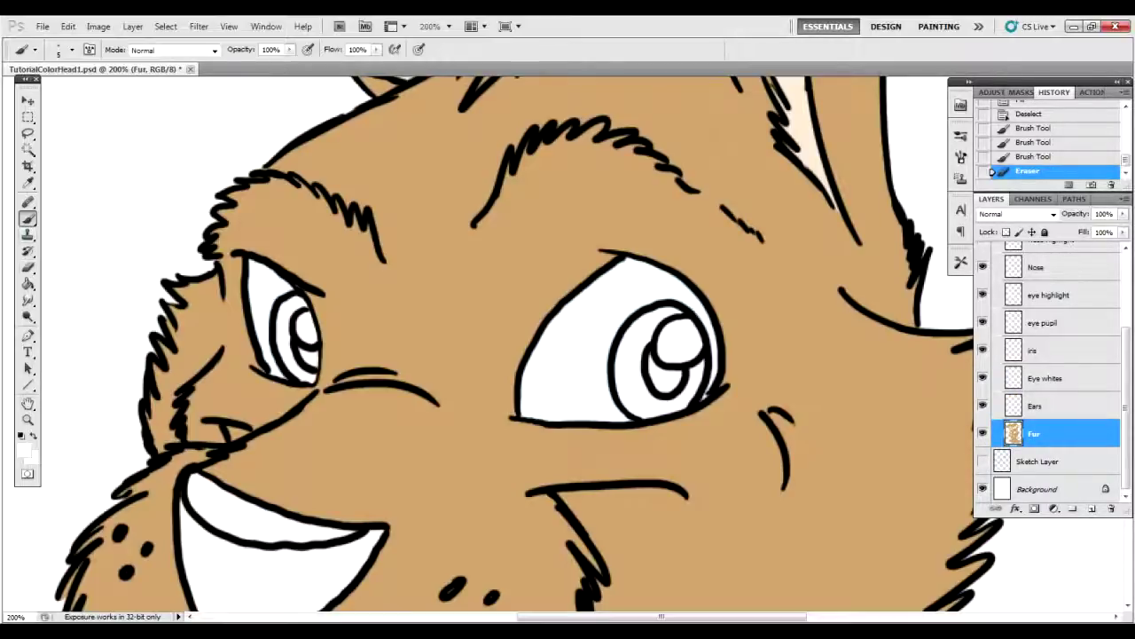
{"action": "left_click", "coordinate": [28, 183]}
{"action": "left_click", "coordinate": [303, 187]}
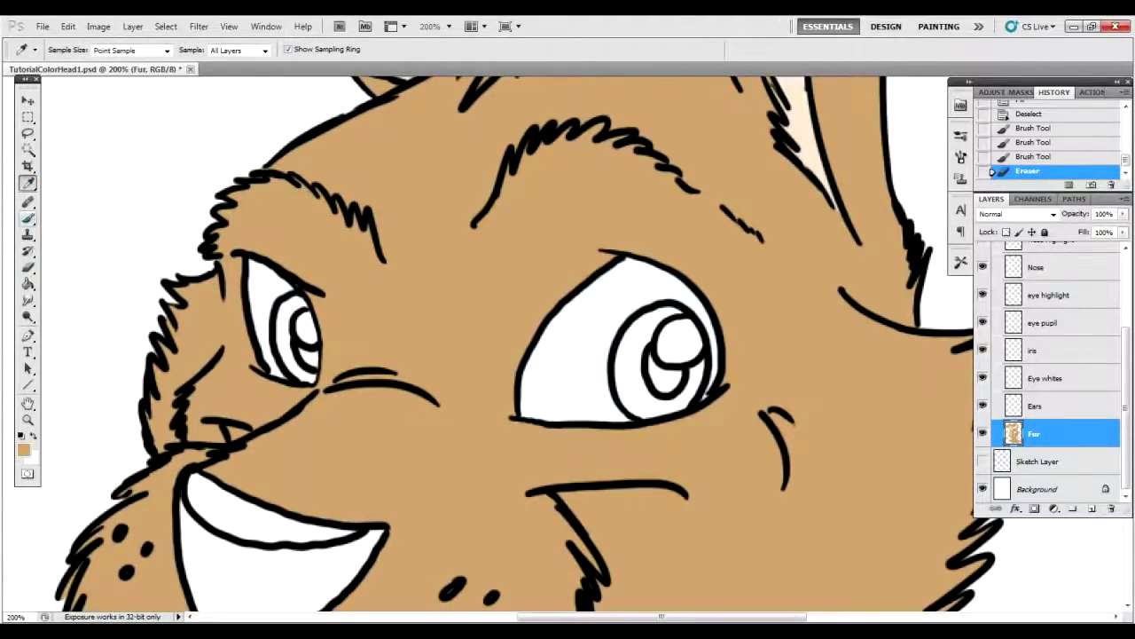
{"action": "left_click", "coordinate": [28, 218]}
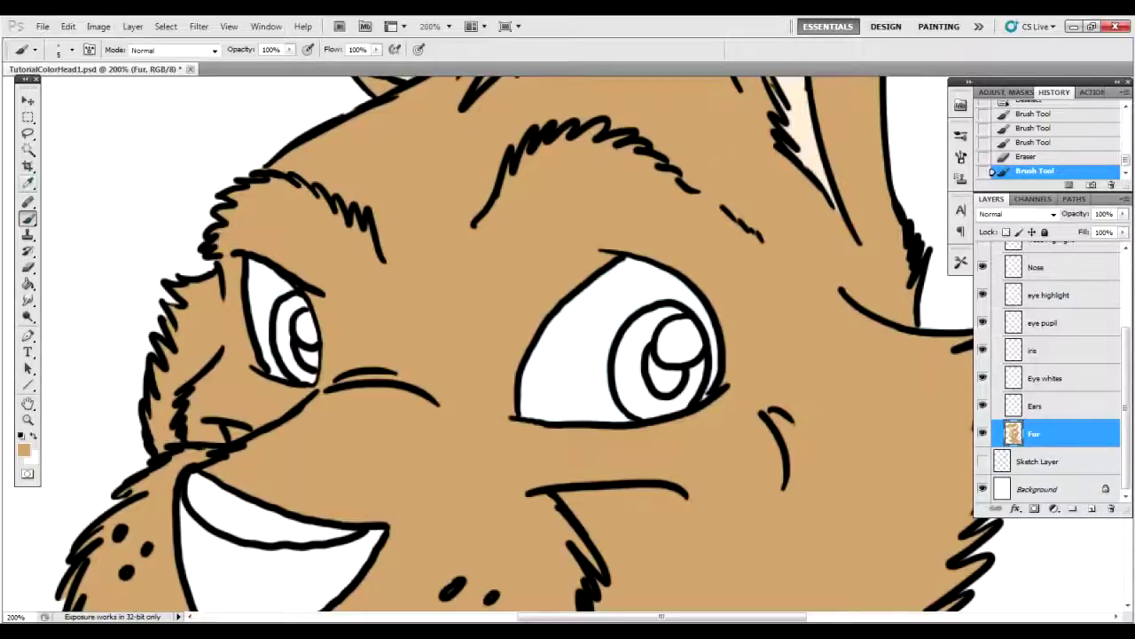
Sample the far eye's off-white and brush with it on the Fur layer.
{"action": "left_click", "coordinate": [27, 183]}
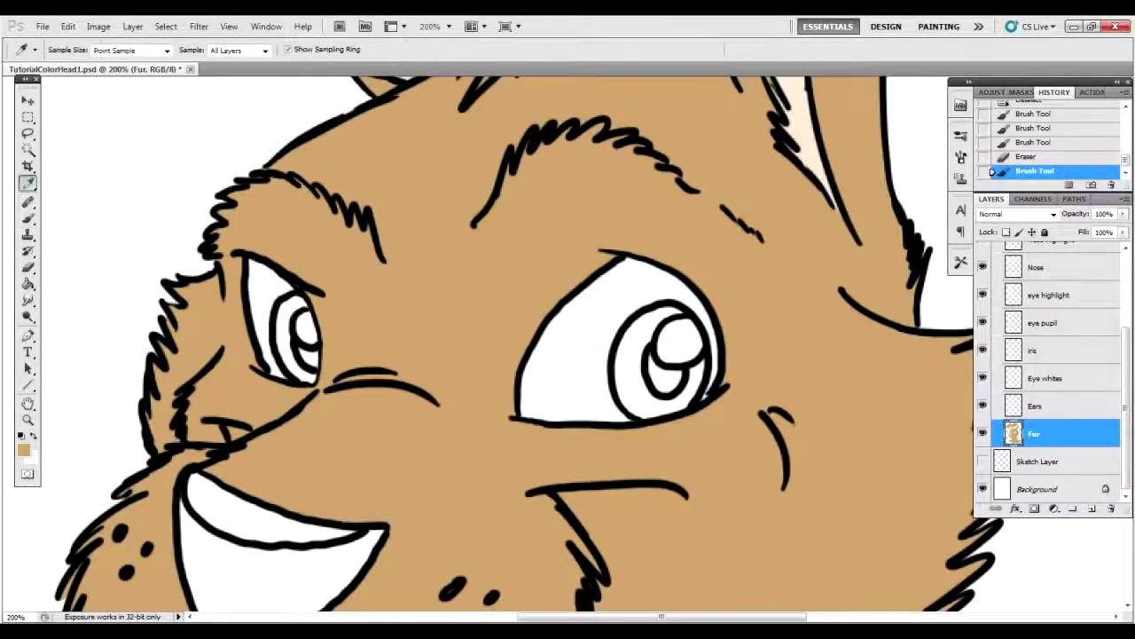
{"action": "left_click", "coordinate": [257, 294]}
{"action": "key", "text": "b"}
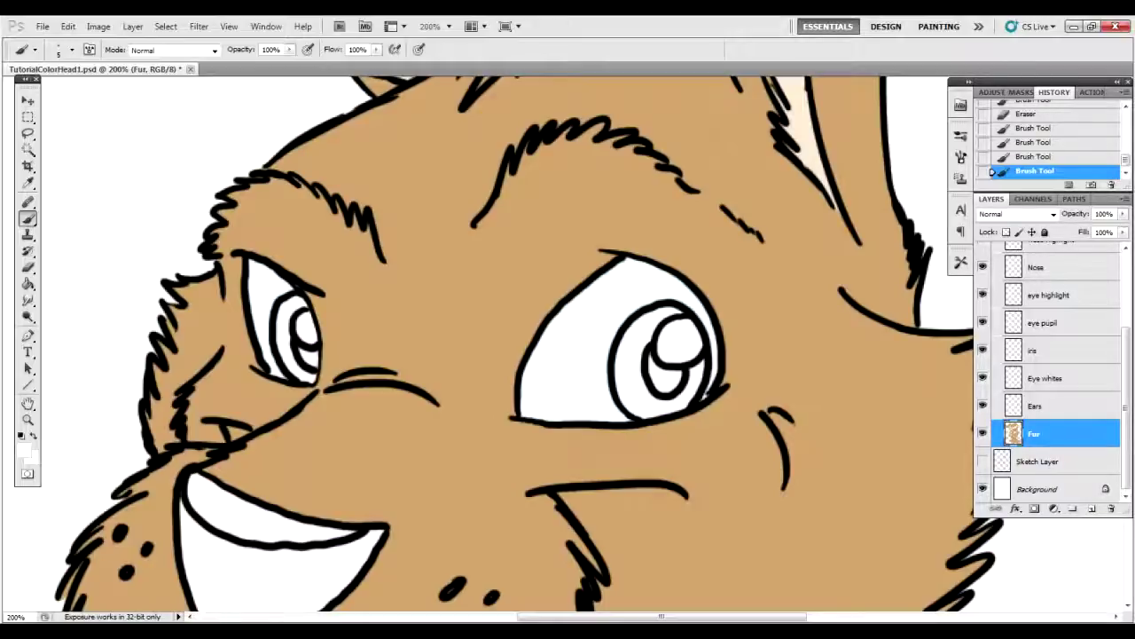
Try erasing a short strip of fur beside the near eye's inner corner, and undo the erasure.
{"action": "left_click_drag", "start_coordinate": [513, 422], "coordinate": [509, 371]}
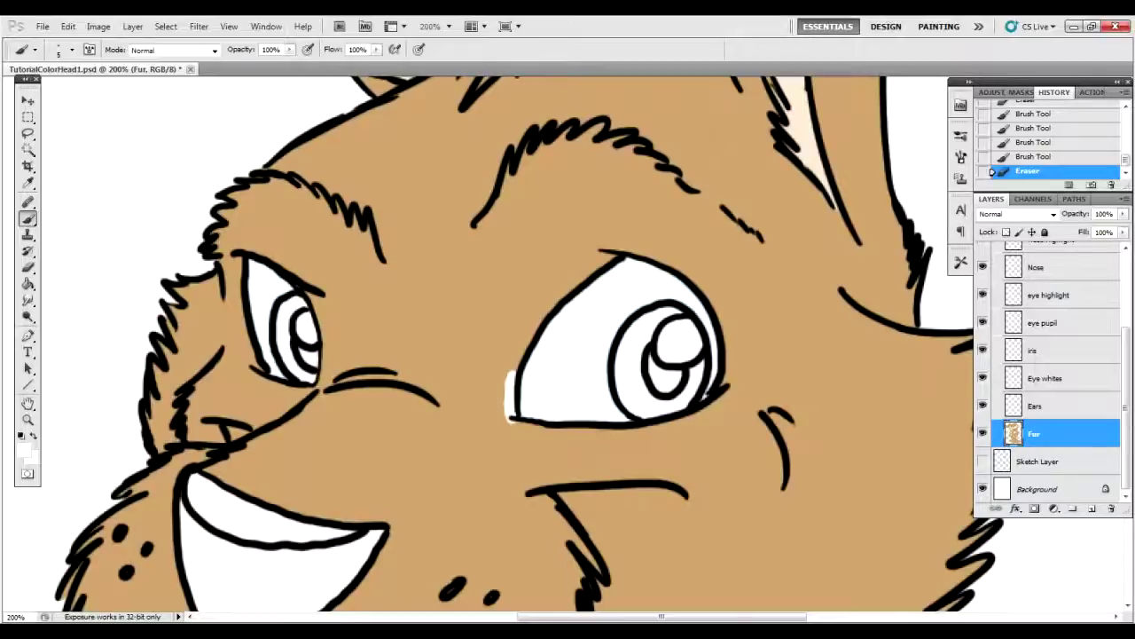
{"action": "left_click", "coordinate": [993, 157]}
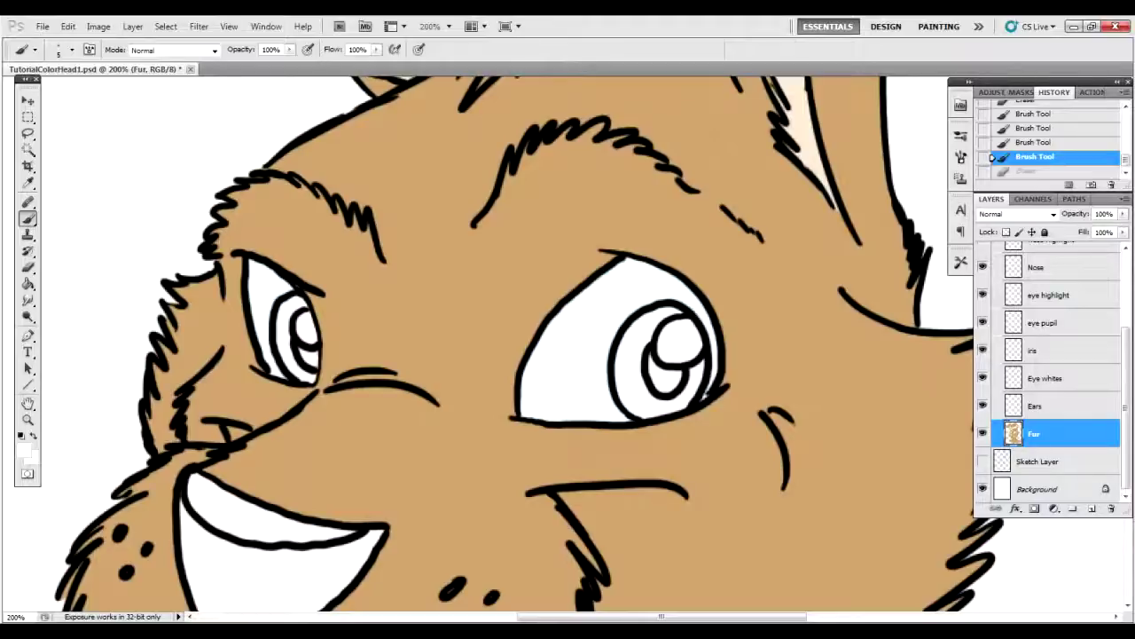
Cut the off-white strokes out of the Fur layer and merge them into the Eye whites layer.
{"action": "left_click", "coordinate": [28, 183]}
{"action": "left_click", "coordinate": [28, 150]}
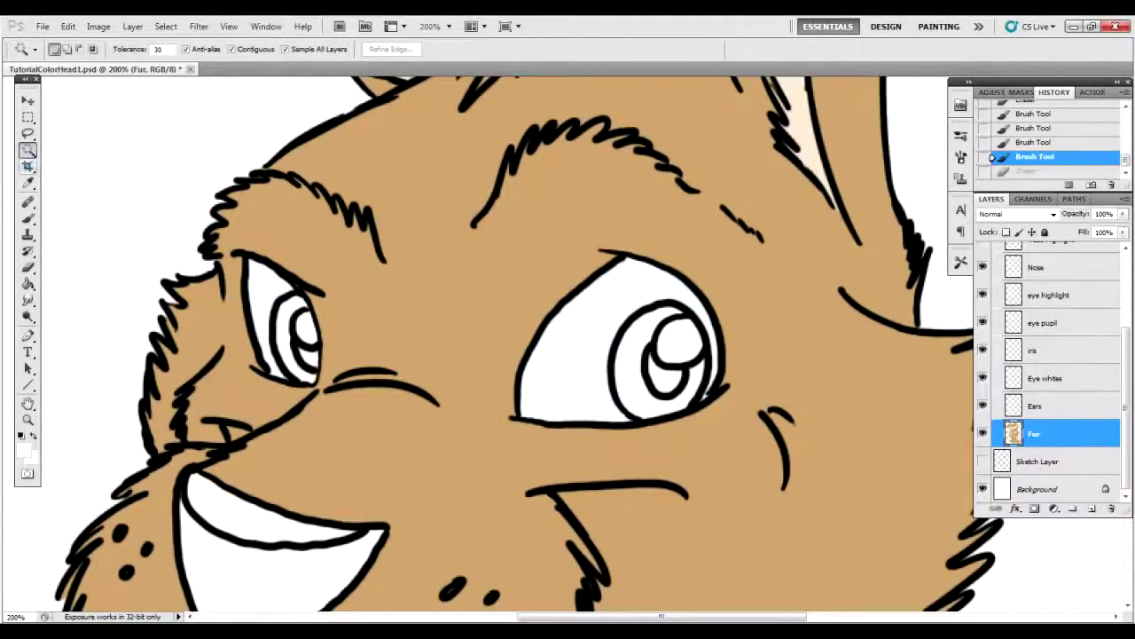
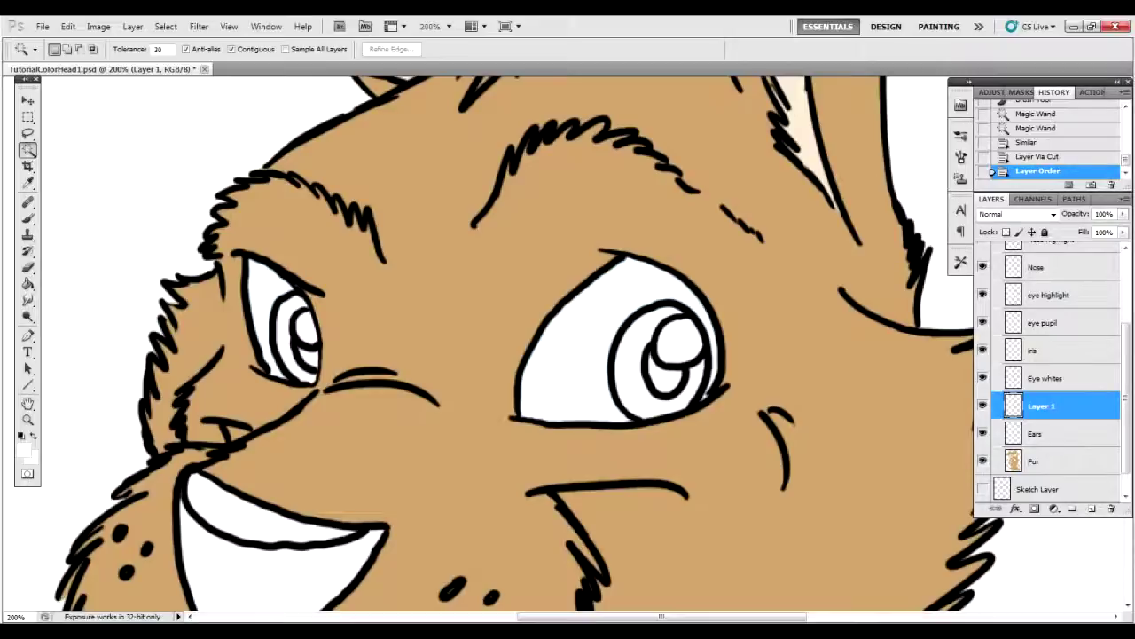
{"action": "left_click", "coordinate": [1047, 378], "text": "shift"}
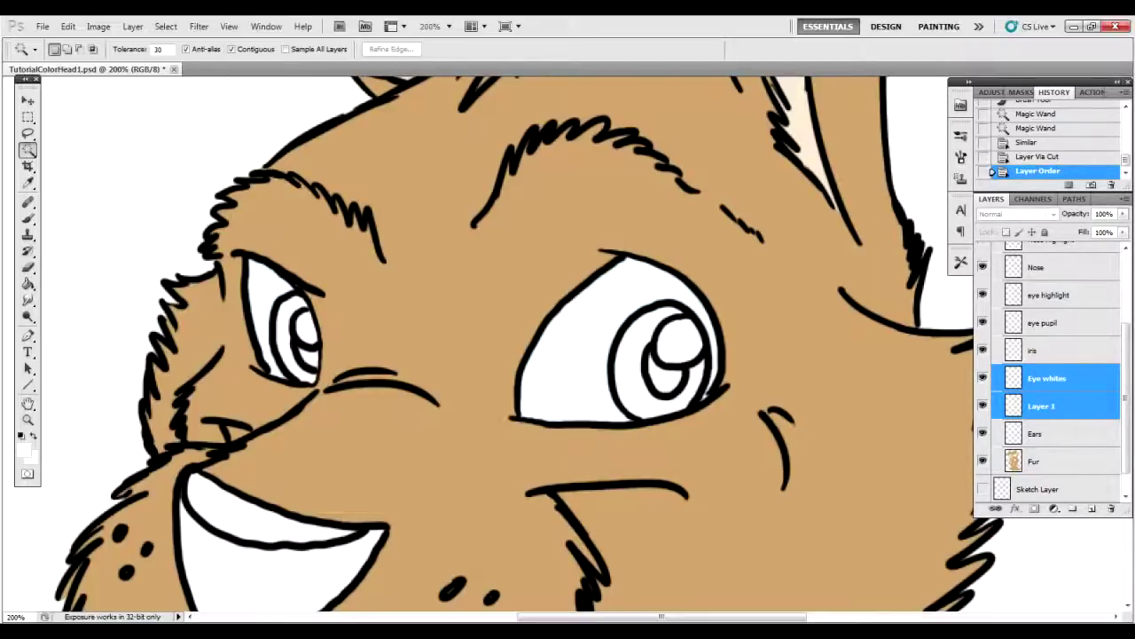
{"action": "right_click", "coordinate": [1056, 387]}
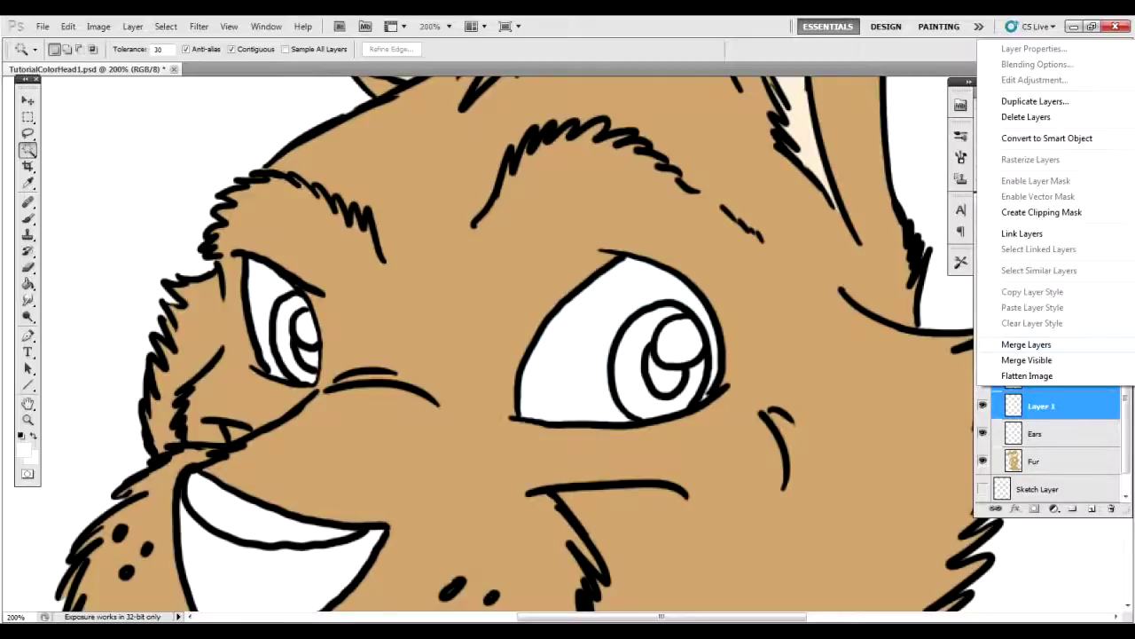
{"action": "left_click", "coordinate": [1026, 344]}
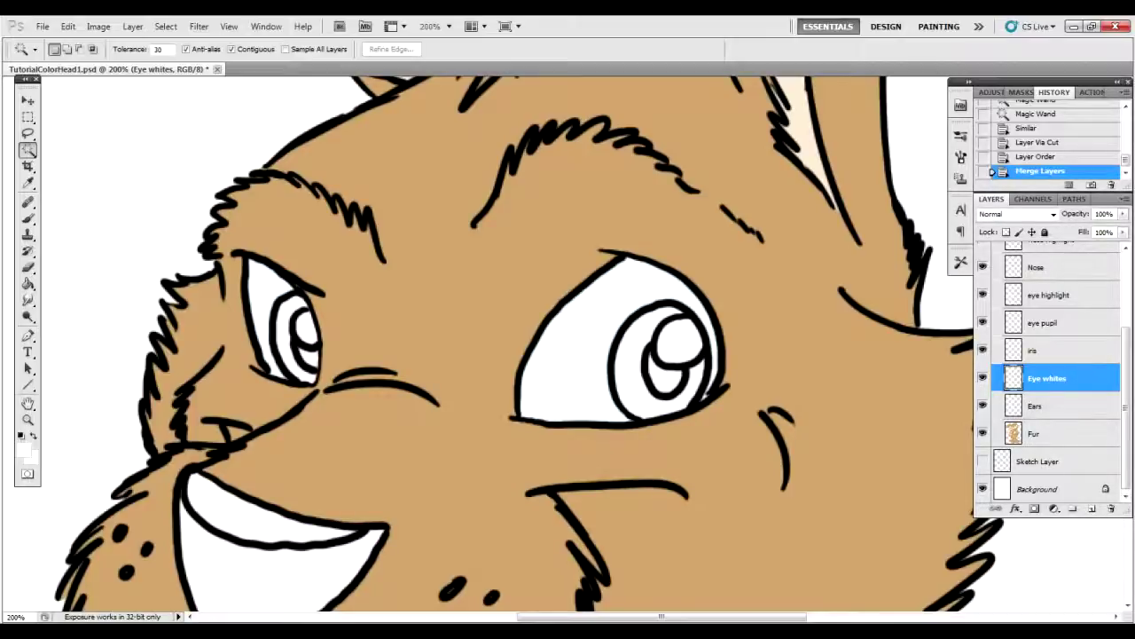
Activate the iris layer and set the foreground color to the green #5ac679.
{"action": "left_click", "coordinate": [1064, 351]}
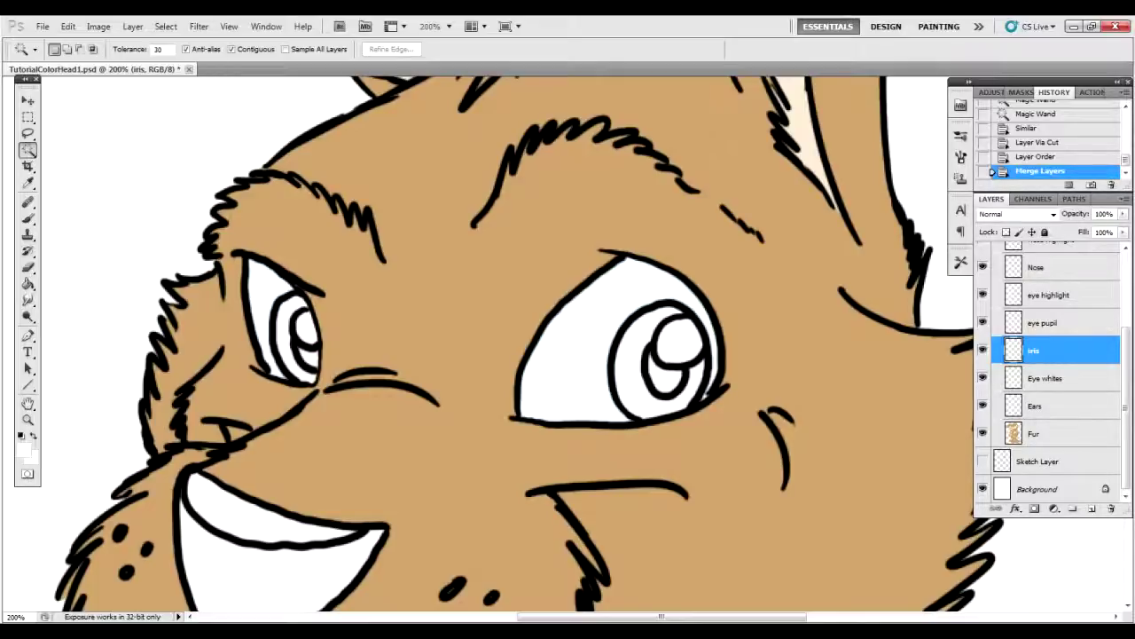
{"action": "left_click", "coordinate": [23, 450]}
{"action": "left_click", "coordinate": [683, 434]}
{"action": "left_click_drag", "start_coordinate": [494, 323], "coordinate": [584, 362]}
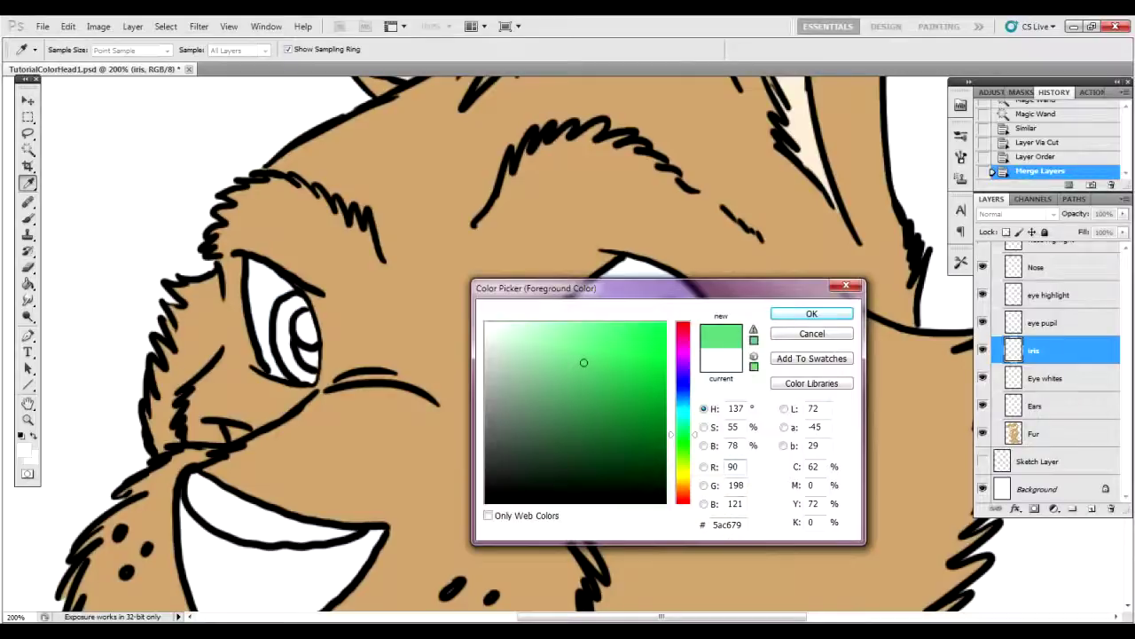
{"action": "key", "text": "Return"}
Select both irises with the Magic Wand sampling all layers, expand the selection, and fill it with the green.
{"action": "key", "text": "w"}
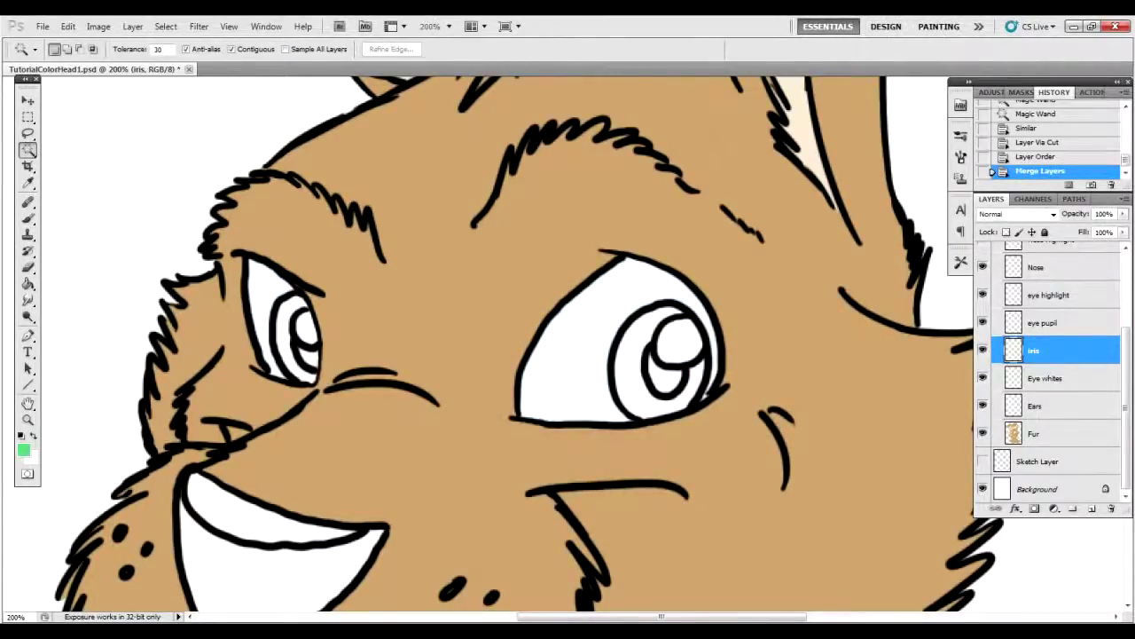
{"action": "left_click", "coordinate": [632, 363]}
{"action": "left_click", "coordinate": [631, 364]}
{"action": "left_click", "coordinate": [632, 364]}
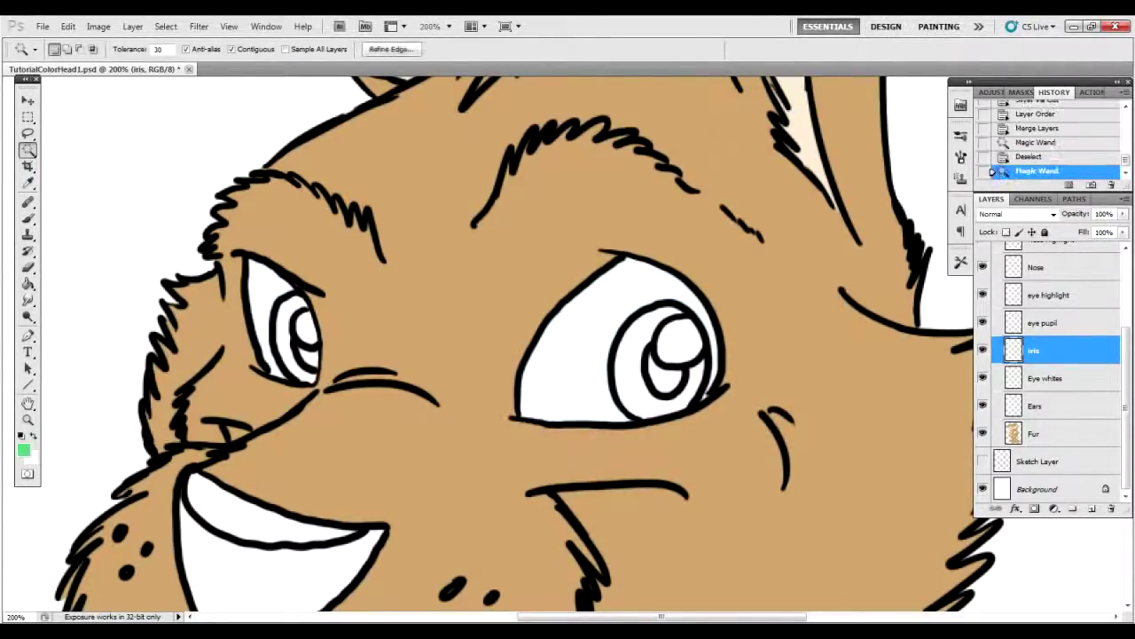
{"action": "key", "text": "ctrl+d"}
{"action": "left_click", "coordinate": [631, 364]}
{"action": "left_click", "coordinate": [288, 346], "text": "shift"}
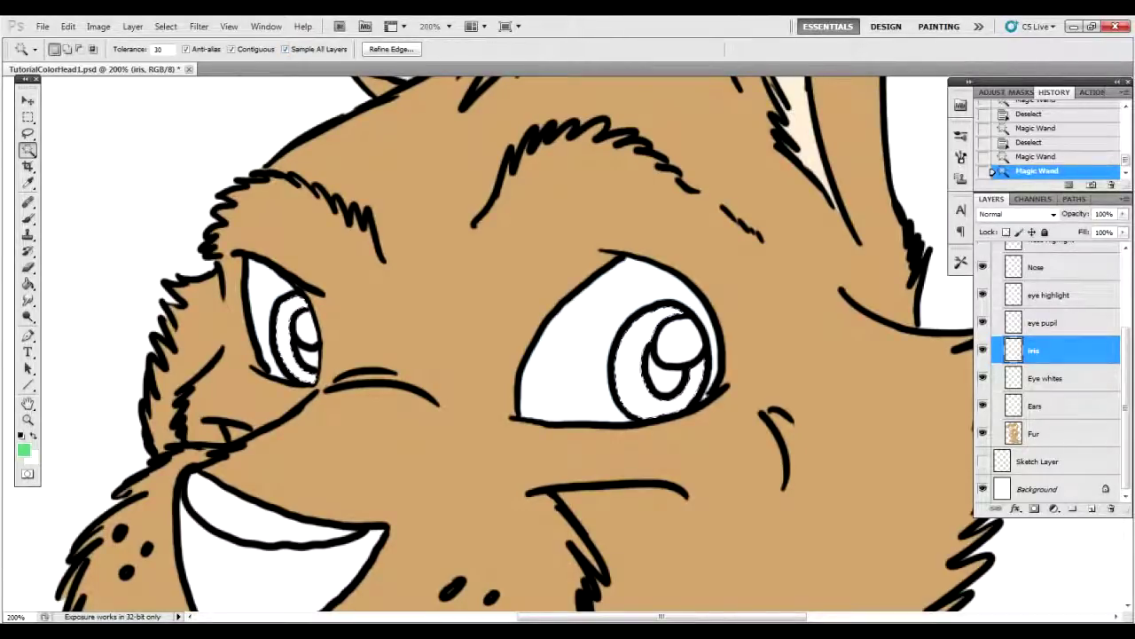
{"action": "key", "text": "F2"}
{"action": "key", "text": "F2"}
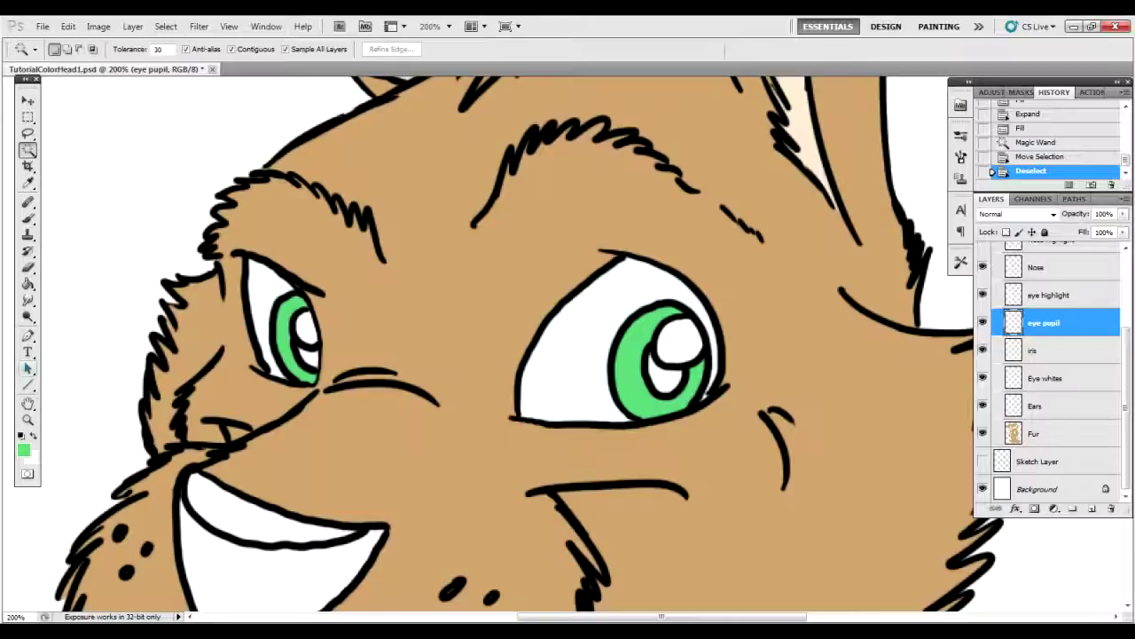
Sample black, select both pupils with the Magic Wand, expand and fill them on the eye pupil layer, and deselect.
{"action": "key", "text": "i"}
{"action": "key", "text": "b"}
{"action": "key", "text": "i"}
{"action": "left_click", "coordinate": [309, 357]}
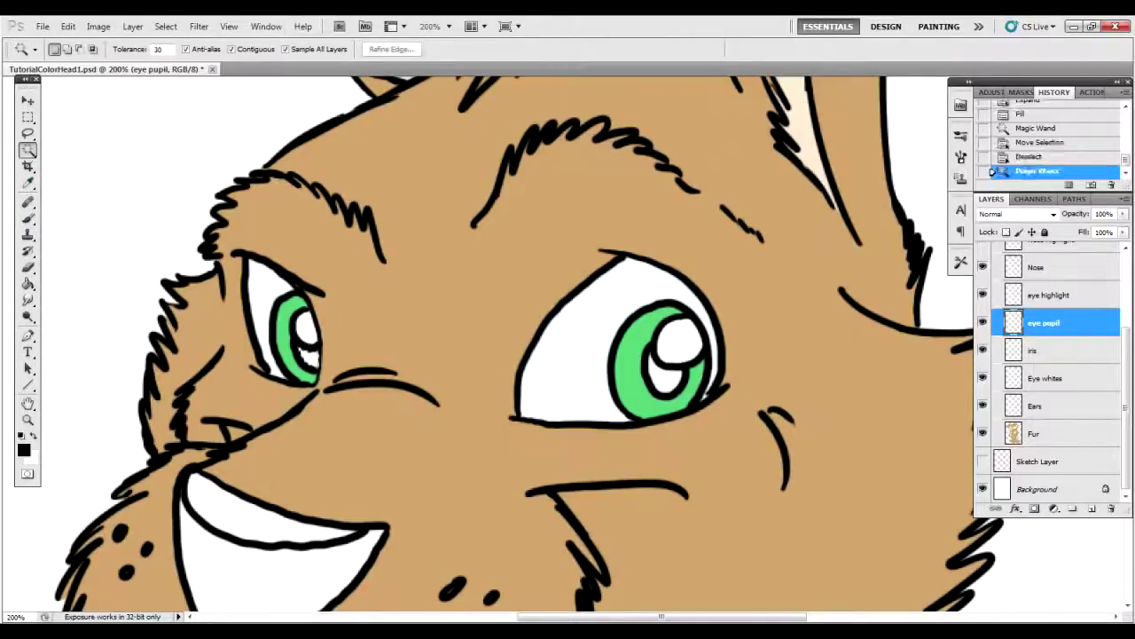
{"action": "left_click", "coordinate": [665, 374], "text": "shift"}
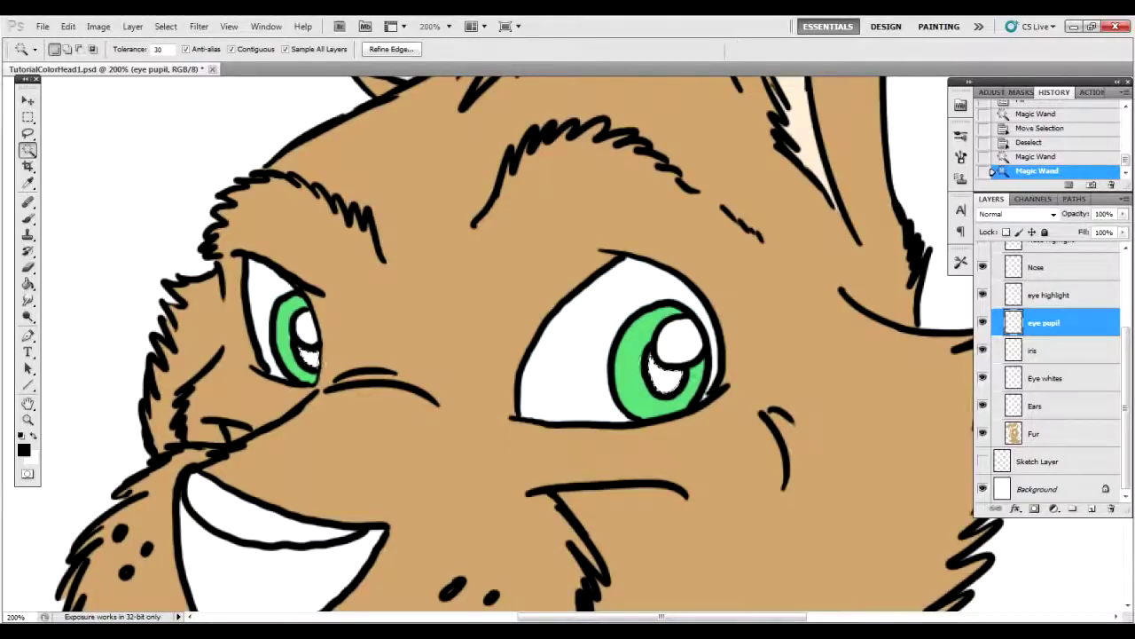
{"action": "key", "text": "F2"}
{"action": "key", "text": "F2"}
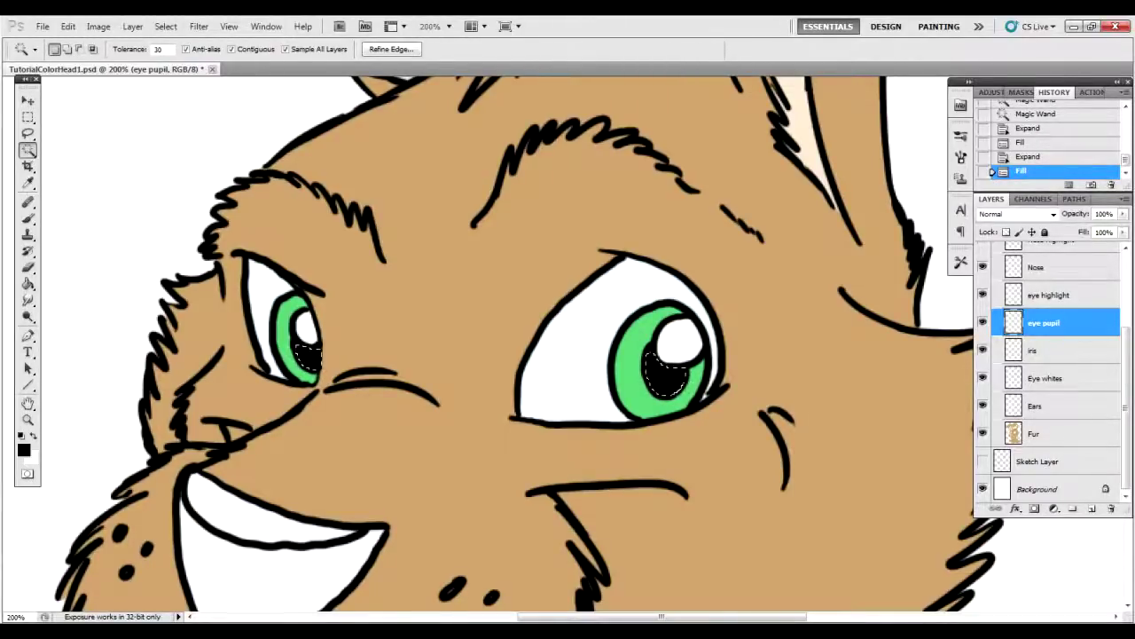
{"action": "key", "text": "Down"}
{"action": "key", "text": "Down"}
{"action": "key", "text": "Down"}
{"action": "key", "text": "Right"}
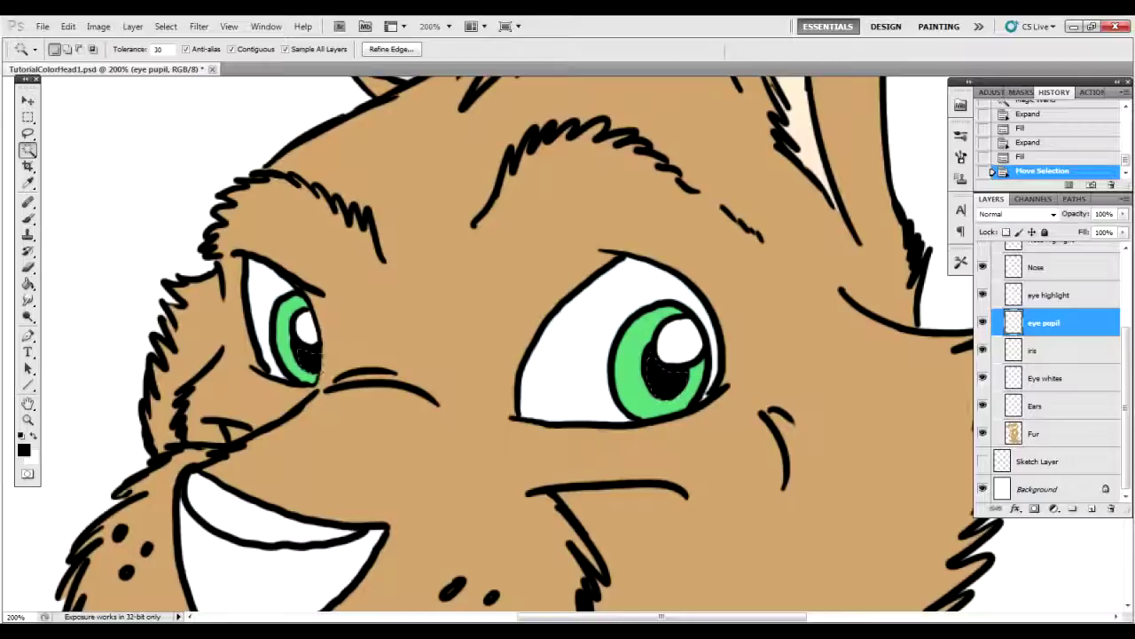
{"action": "key", "text": "ctrl+d"}
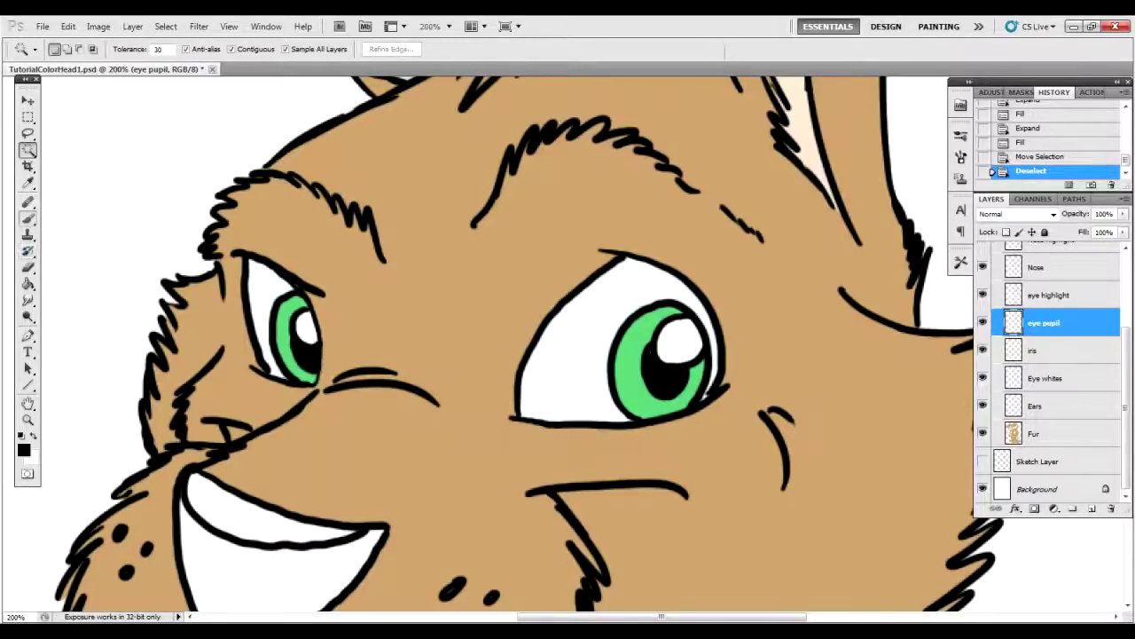
{"action": "key", "text": "b"}
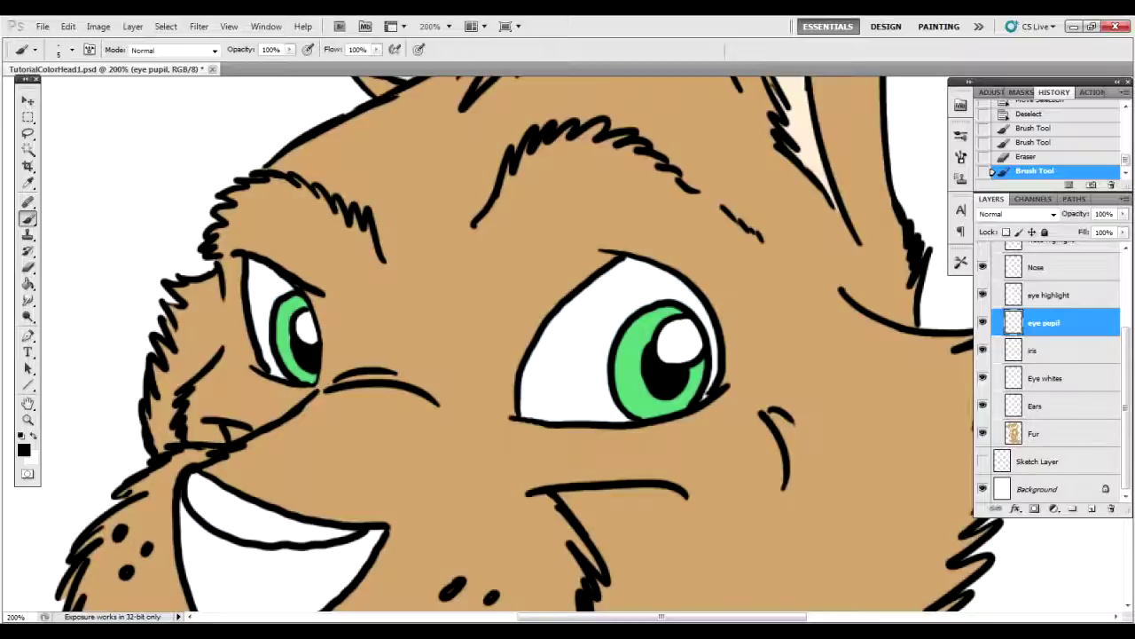
On the eye highlight layer, select both eyes' round highlights, expand the selection, fill it with off-white, and deselect.
{"action": "left_click", "coordinate": [1050, 294]}
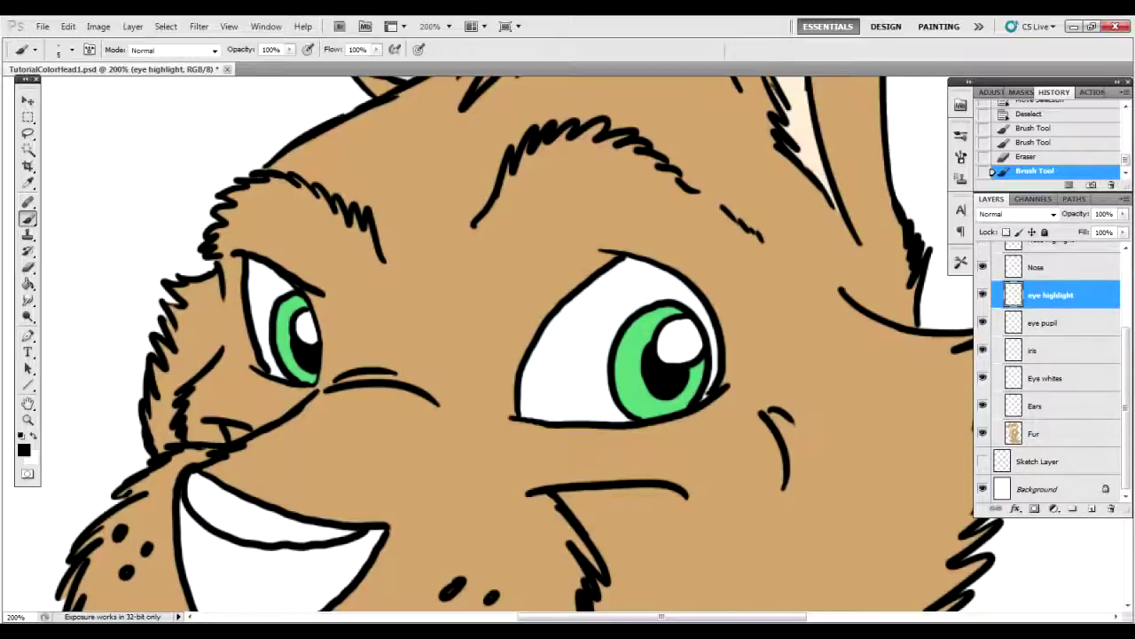
{"action": "key", "text": "x"}
{"action": "left_click", "coordinate": [28, 183]}
{"action": "key", "text": "w"}
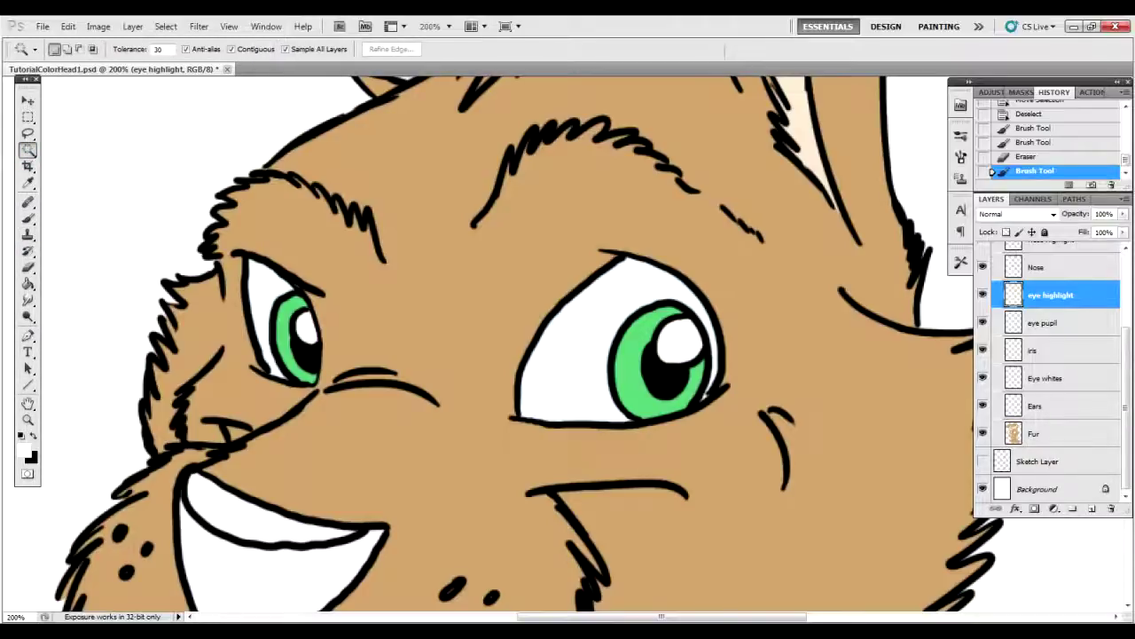
{"action": "left_click", "coordinate": [305, 327]}
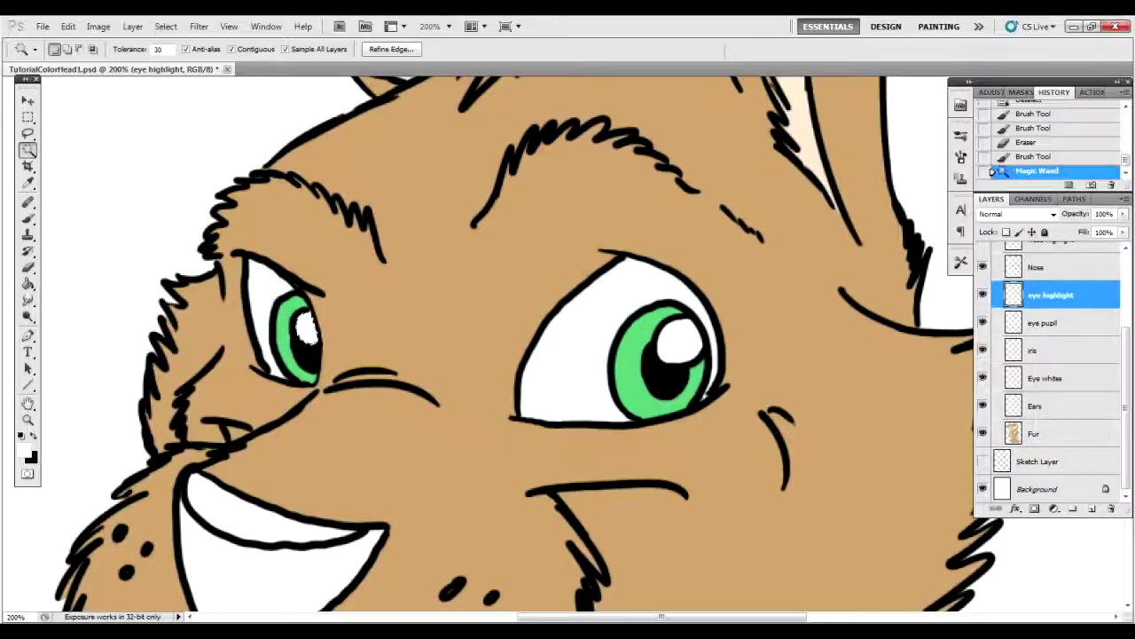
{"action": "left_click", "coordinate": [680, 341], "text": "shift"}
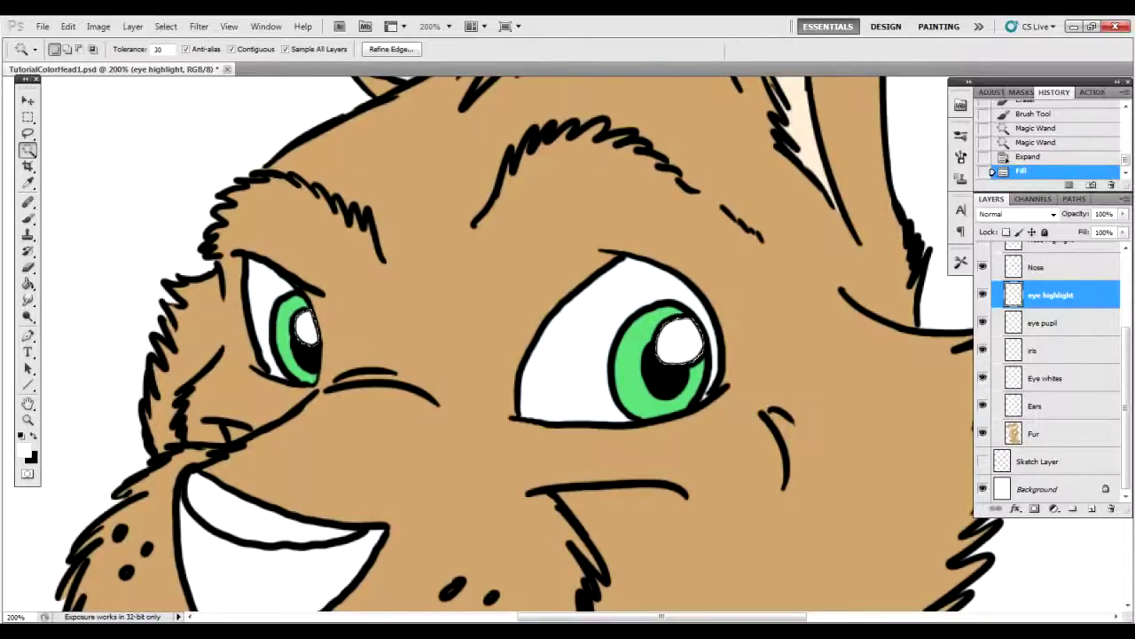
{"action": "key", "text": "ctrl+d"}
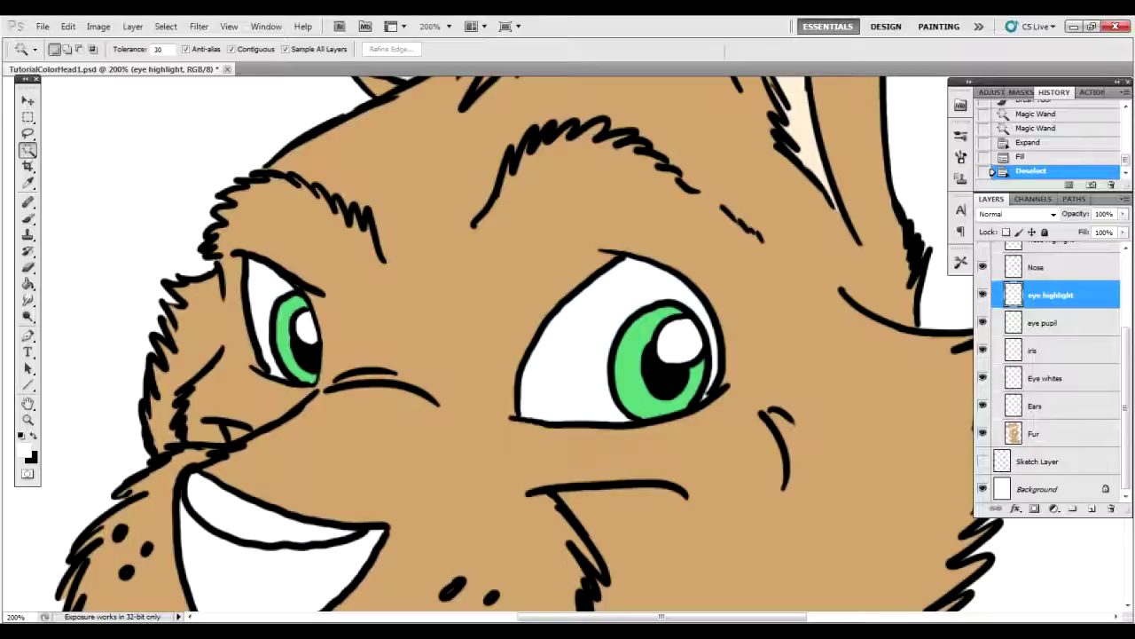
Select the lower part of the nose, expand and fill it with the dark red #895252, deselect, and touch it up with the Brush.
{"action": "left_click", "coordinate": [275, 576]}
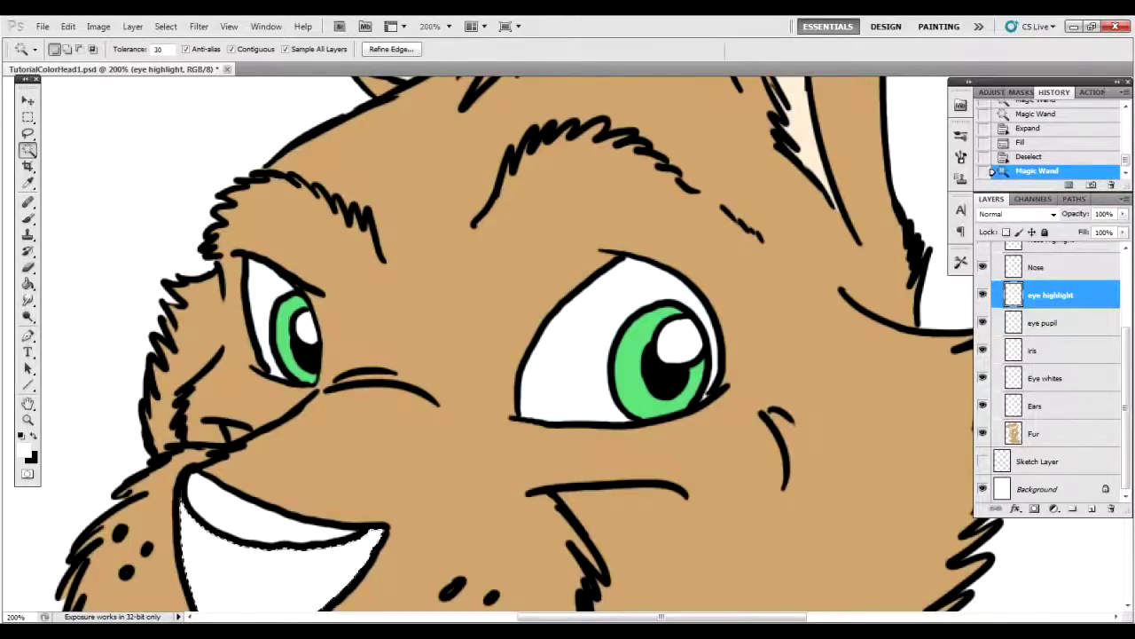
{"action": "left_click", "coordinate": [24, 450]}
{"action": "left_click", "coordinate": [647, 448]}
{"action": "left_click_drag", "start_coordinate": [568, 399], "coordinate": [558, 406]}
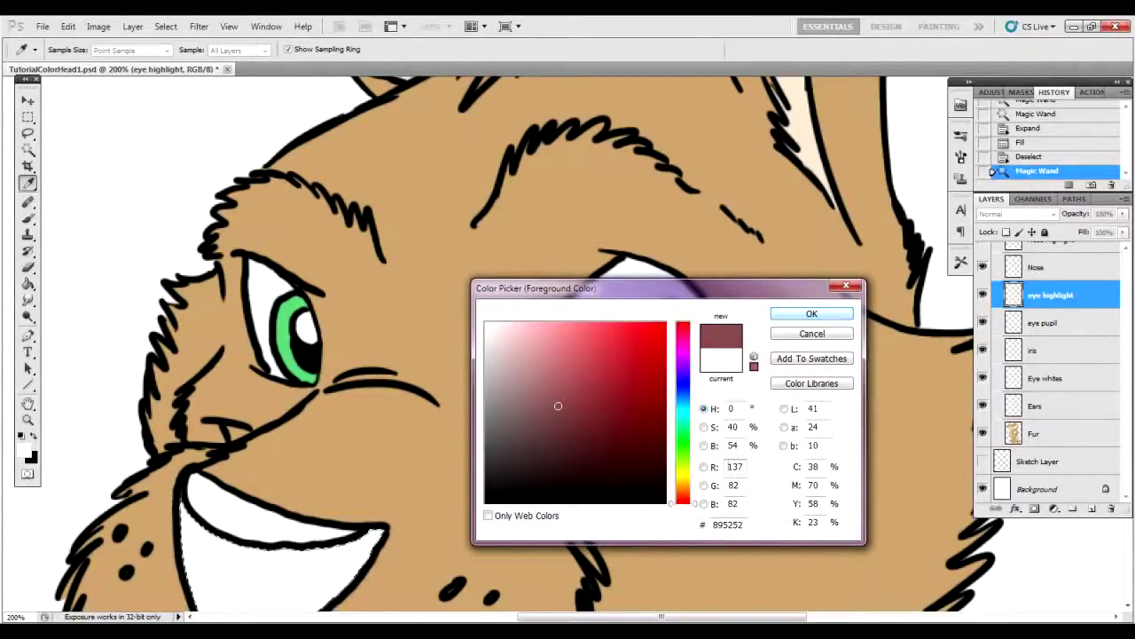
{"action": "left_click", "coordinate": [811, 313]}
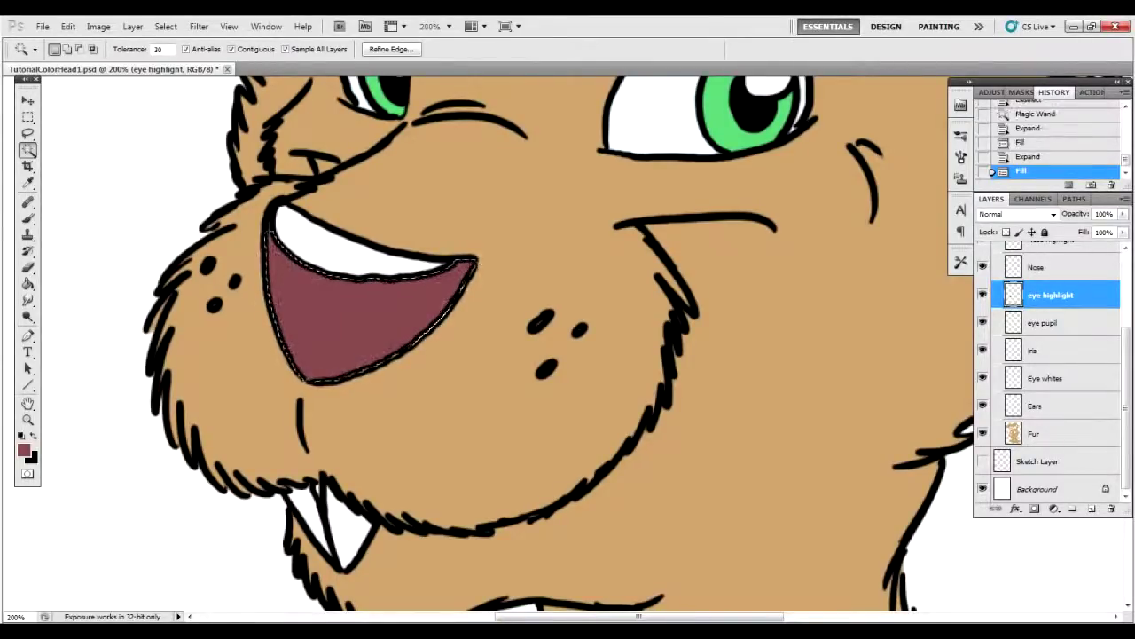
{"action": "key", "text": "ctrl+d"}
{"action": "key", "text": "b"}
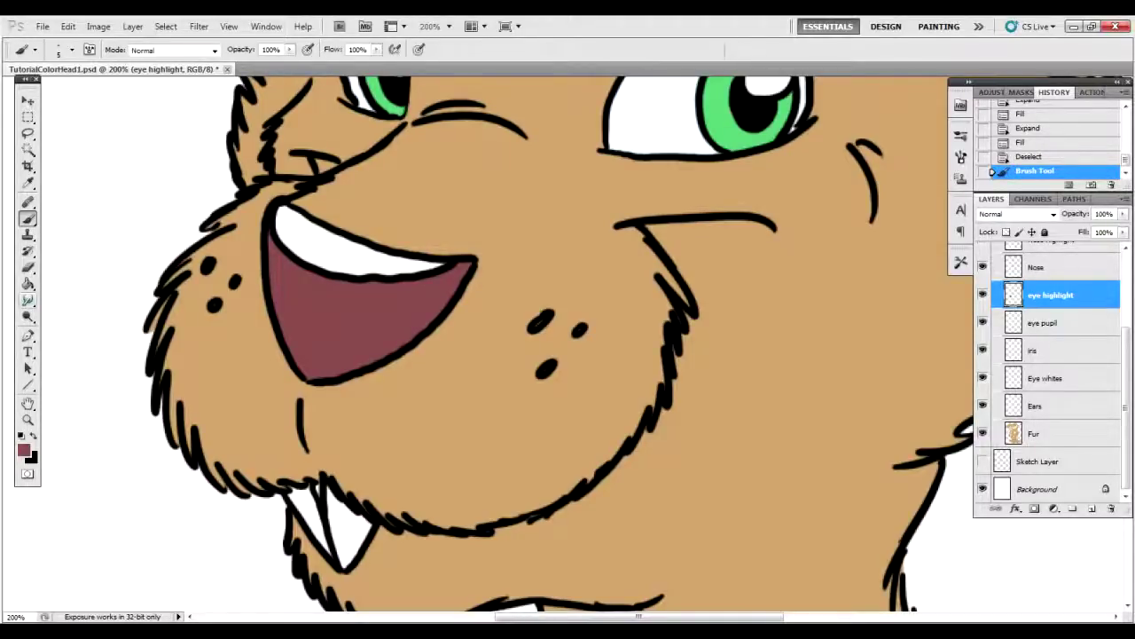
Select the highlight along the nose's upper edge, expand the selection, fill it with a pale pink, and deselect.
{"action": "left_click", "coordinate": [23, 448]}
{"action": "left_click_drag", "start_coordinate": [558, 406], "coordinate": [505, 354]}
{"action": "left_click", "coordinate": [811, 313]}
{"action": "left_click", "coordinate": [28, 150]}
{"action": "left_click", "coordinate": [330, 254]}
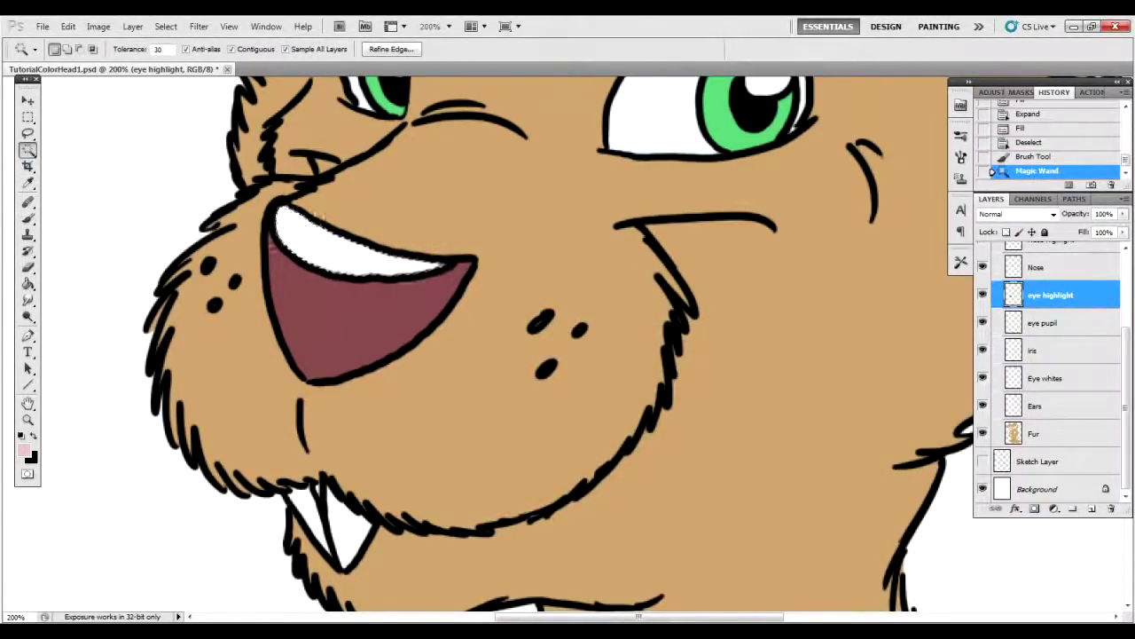
{"action": "key", "text": "F2"}
{"action": "key", "text": "F2"}
{"action": "left_click_drag", "start_coordinate": [355, 264], "coordinate": [357, 266]}
{"action": "left_click", "coordinate": [362, 319]}
{"action": "key", "text": "ctrl+d"}
{"action": "key", "text": "ctrl+d"}
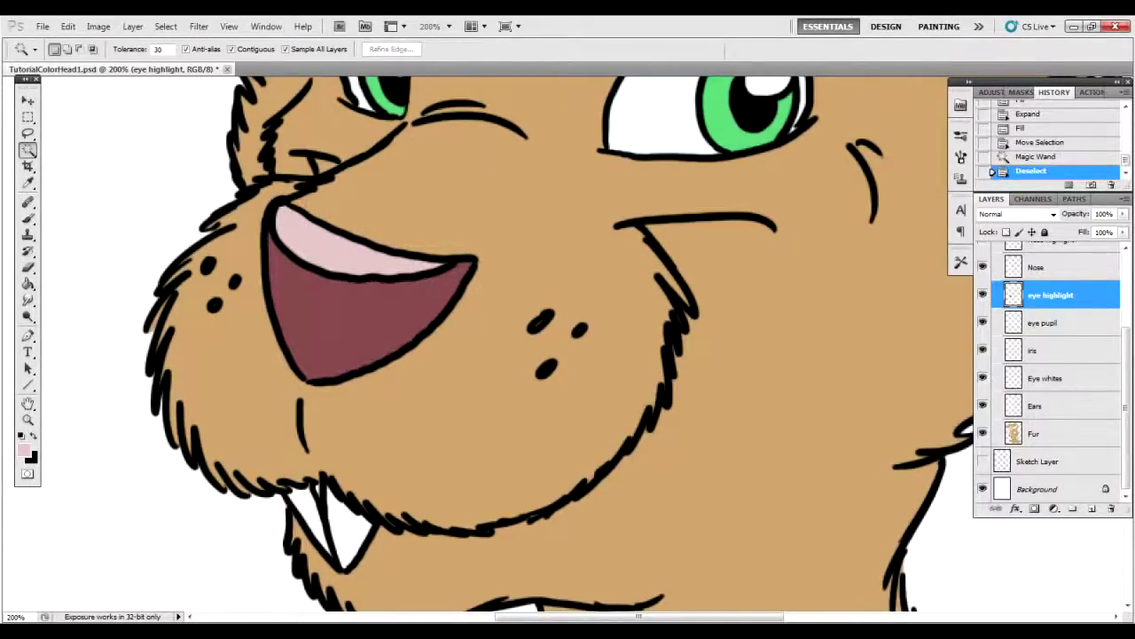
Select the tiny gap above the front teeth, expand and fill it with the pale pink #e2c7c7, and deselect.
{"action": "left_click", "coordinate": [317, 488]}
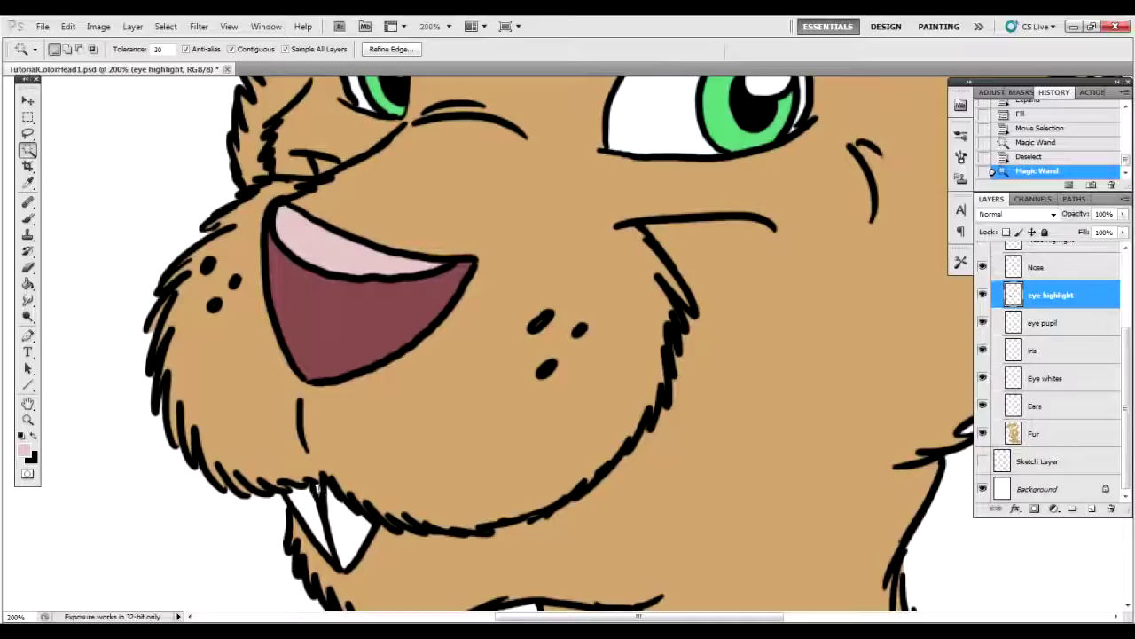
{"action": "left_click", "coordinate": [24, 450]}
{"action": "left_click_drag", "start_coordinate": [507, 349], "coordinate": [507, 342]}
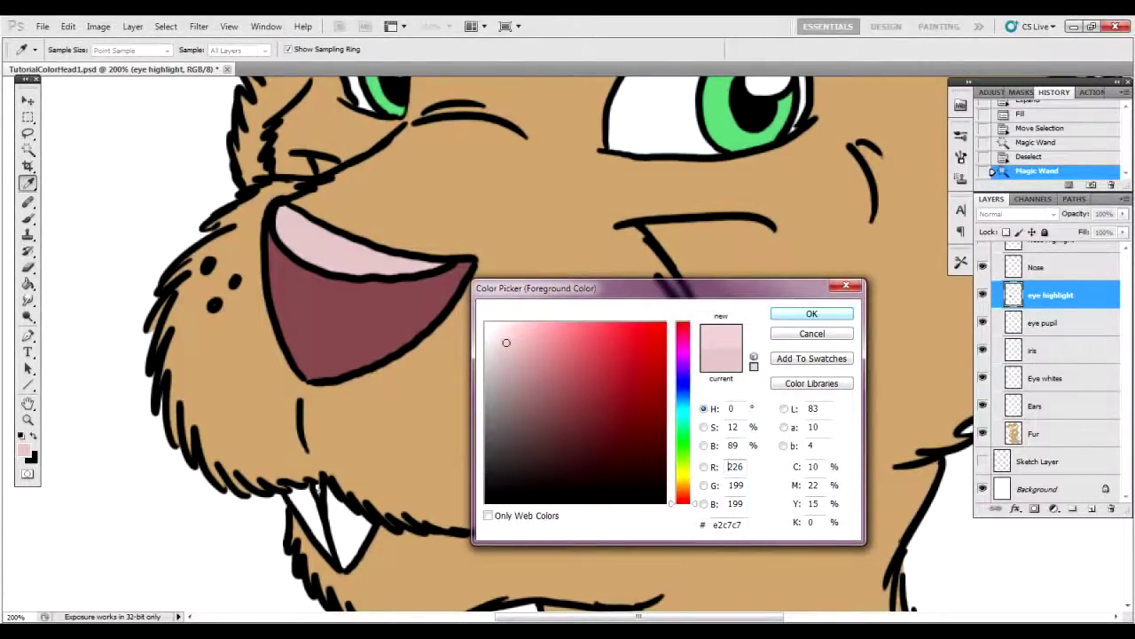
{"action": "key", "text": "Return"}
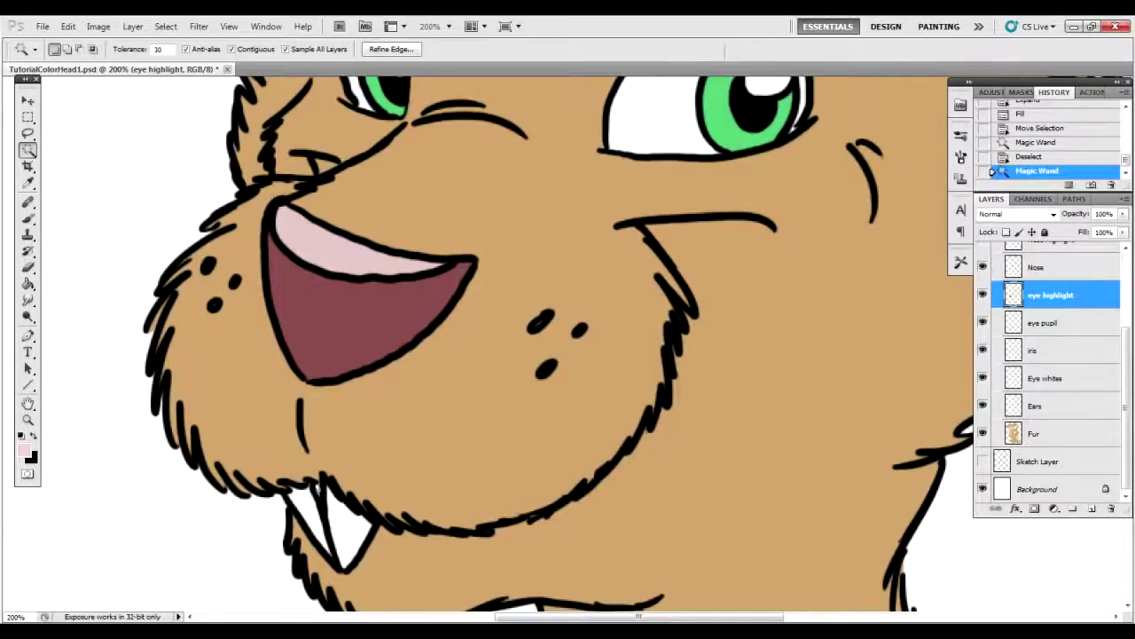
{"action": "key", "text": "F2"}
{"action": "key", "text": "F2"}
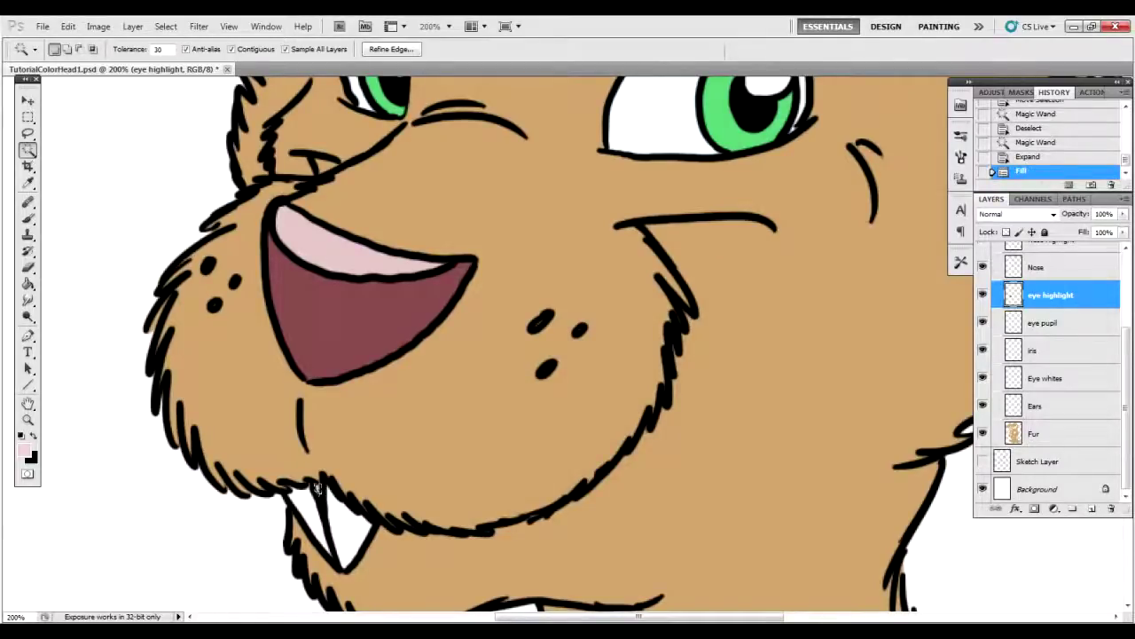
{"action": "key", "text": "ctrl+d"}
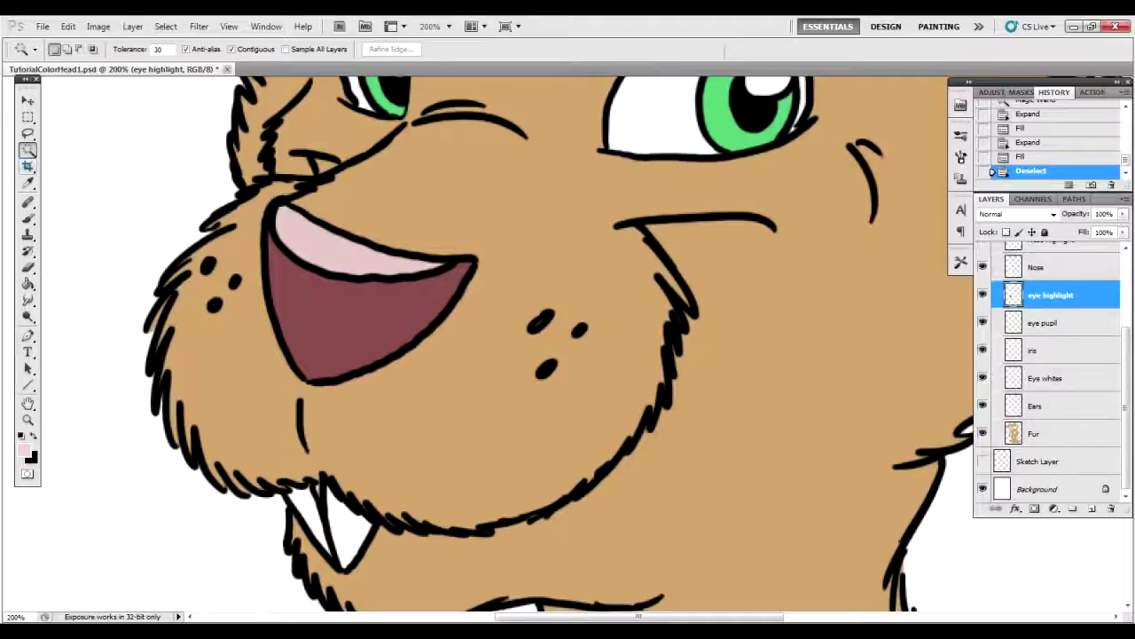
Cut the pink gum patch from the eye highlight layer onto a new layer and move it directly below the Gum layer.
{"action": "left_click", "coordinate": [318, 486]}
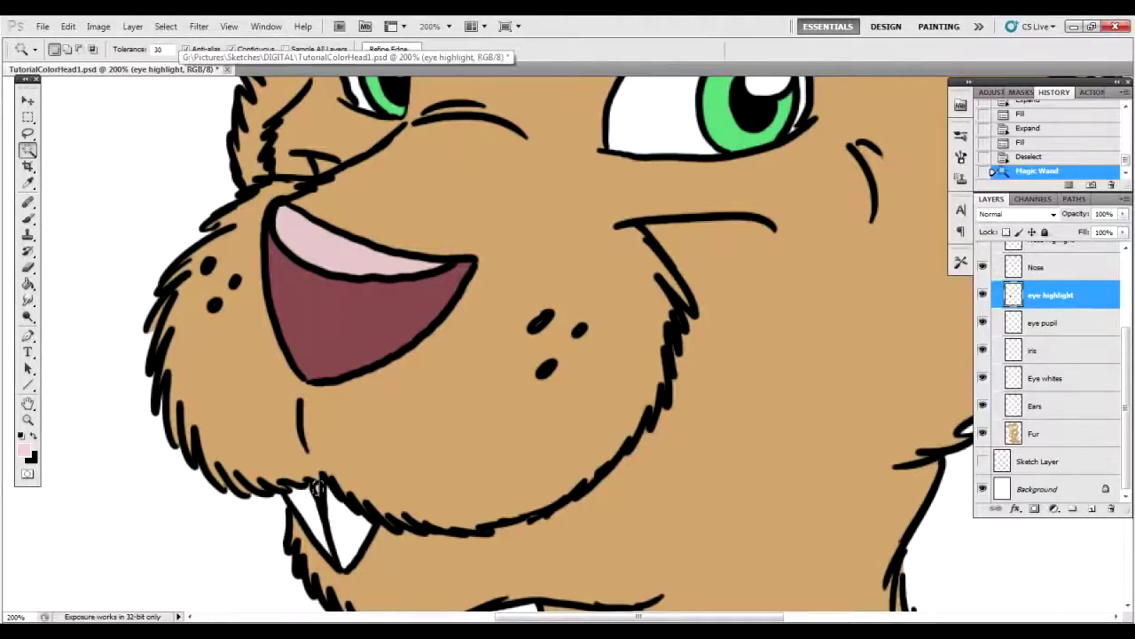
{"action": "right_click", "coordinate": [317, 486]}
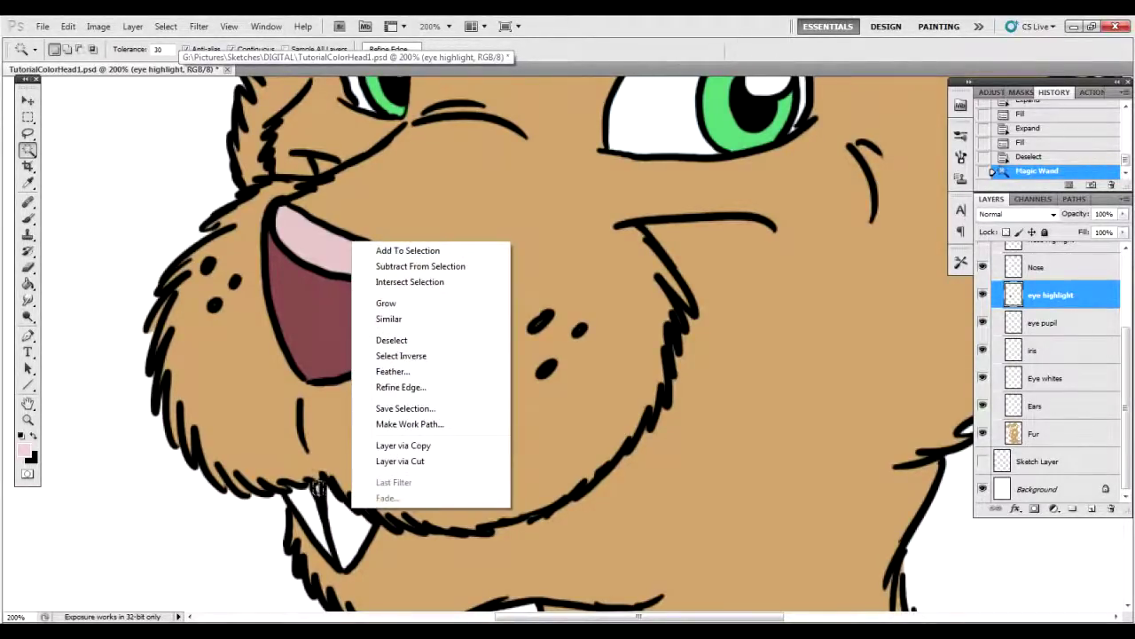
{"action": "left_click", "coordinate": [404, 462]}
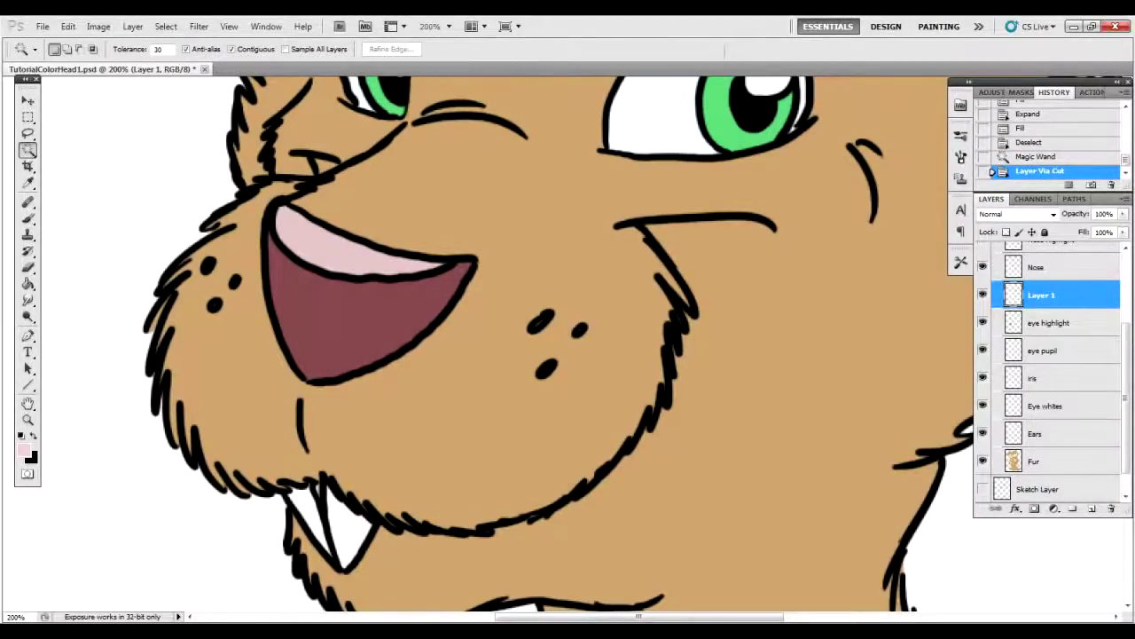
{"action": "left_click_drag", "start_coordinate": [1047, 294], "coordinate": [1047, 256]}
{"action": "left_click_drag", "start_coordinate": [1125, 398], "coordinate": [1125, 347]}
{"action": "left_click_drag", "start_coordinate": [1056, 353], "coordinate": [1042, 284]}
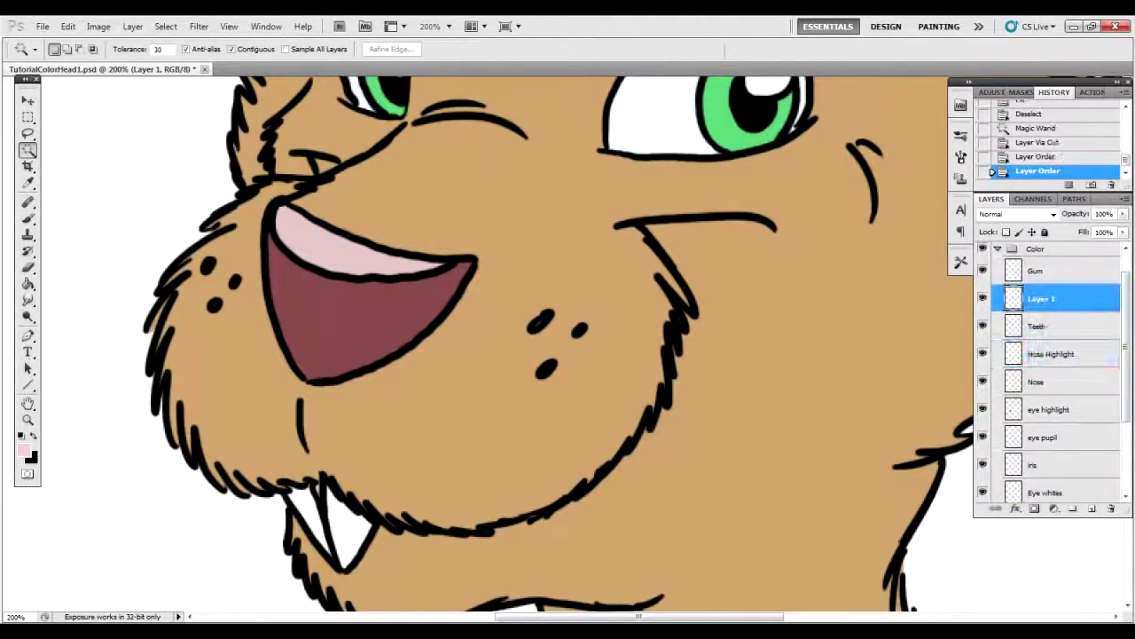
Merge the cut-out gum patch layer with the Gum layer.
{"action": "left_click", "coordinate": [1043, 271]}
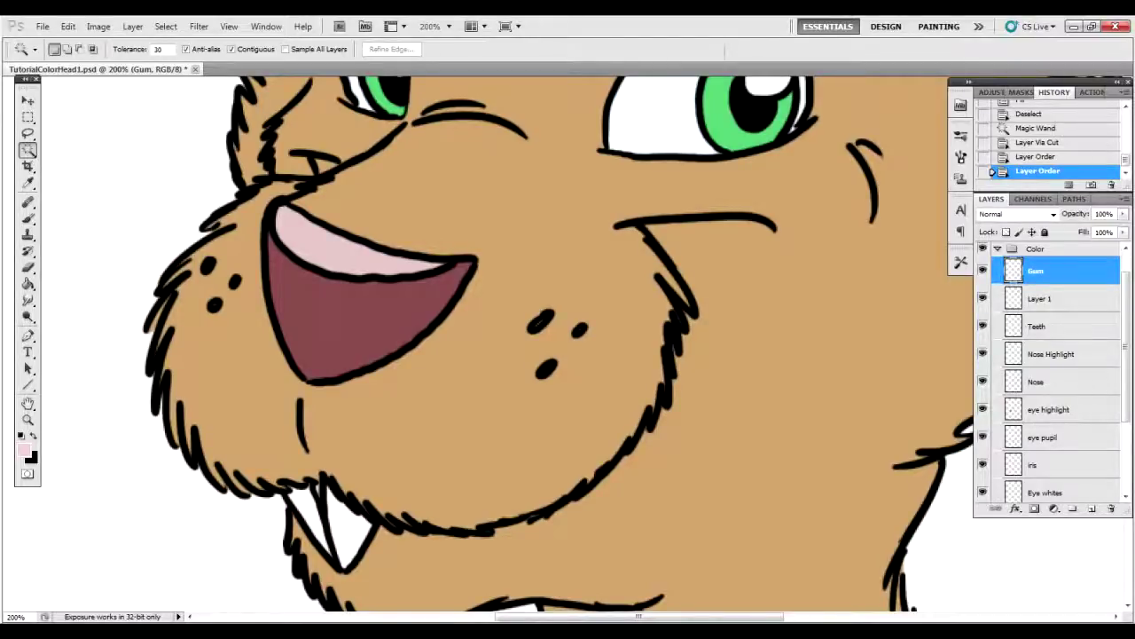
{"action": "left_click", "coordinate": [1043, 298], "text": "shift"}
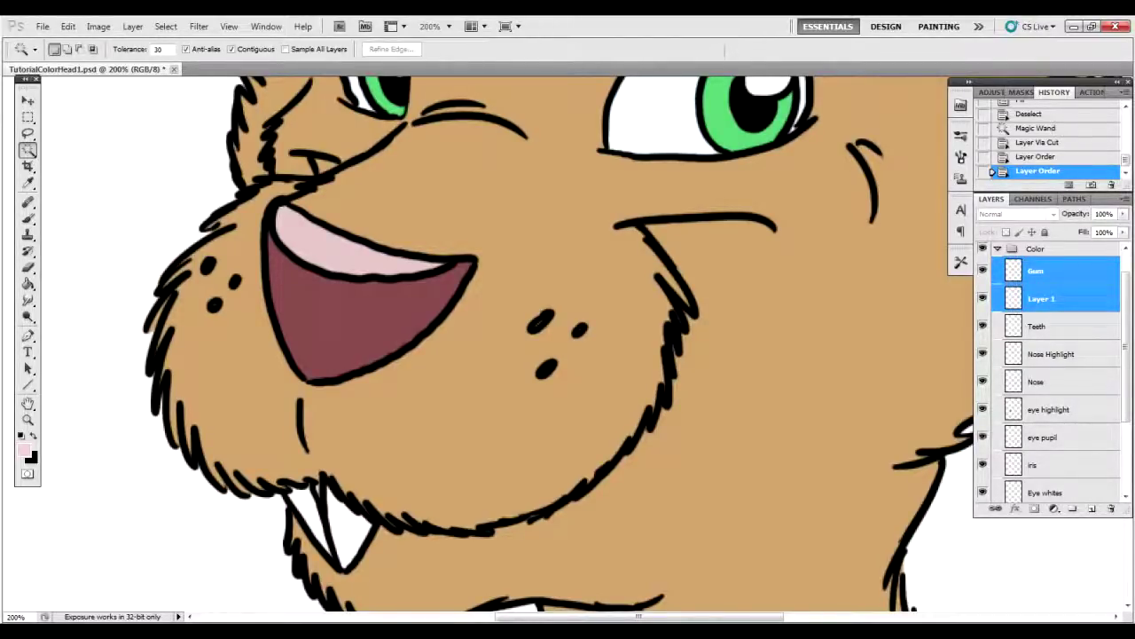
{"action": "right_click", "coordinate": [1042, 266]}
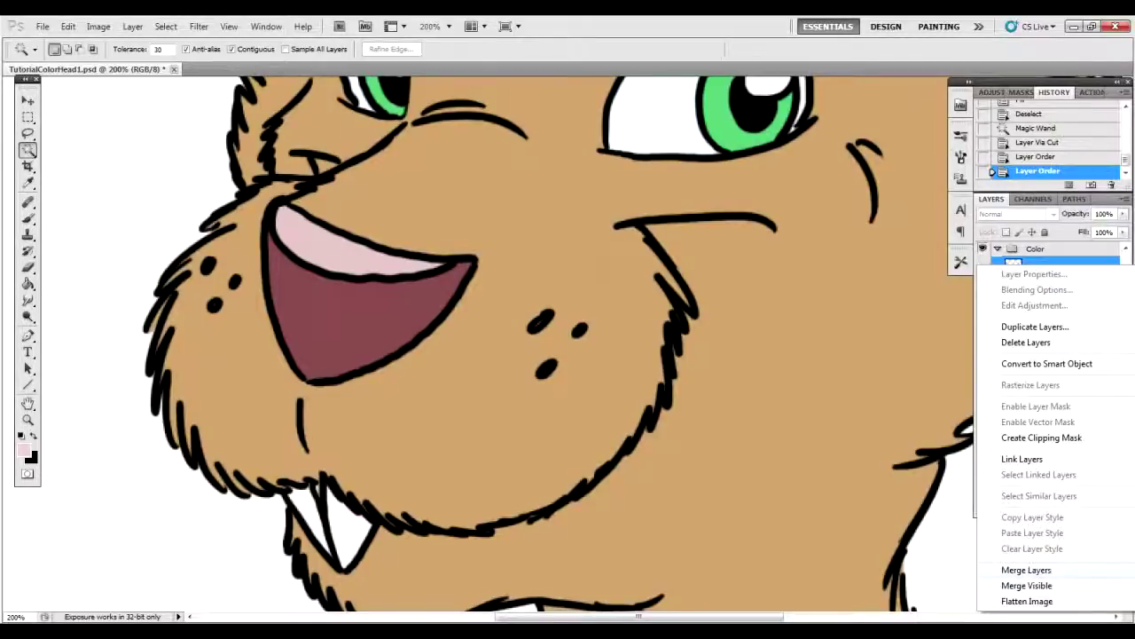
{"action": "left_click", "coordinate": [1027, 569]}
Cut the dark red nose fill from the eye highlight layer onto a new layer and merge it with the Nose layer.
{"action": "left_click", "coordinate": [1050, 382]}
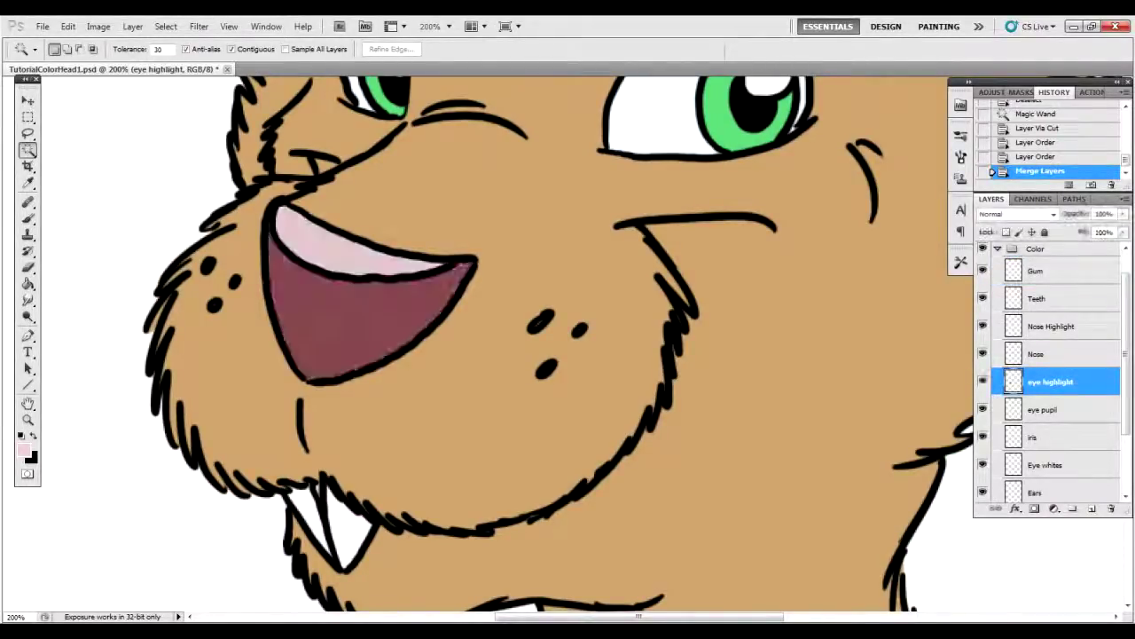
{"action": "left_click", "coordinate": [297, 300]}
{"action": "right_click", "coordinate": [297, 300]}
{"action": "left_click", "coordinate": [399, 523]}
{"action": "key", "text": "ctrl+e"}
Cut the pale pink nose highlight onto a new layer, raise it in the layer order, and merge it with the Nose Highlight layer.
{"action": "left_click", "coordinate": [355, 253]}
{"action": "right_click", "coordinate": [600, 332]}
{"action": "left_click", "coordinate": [650, 555]}
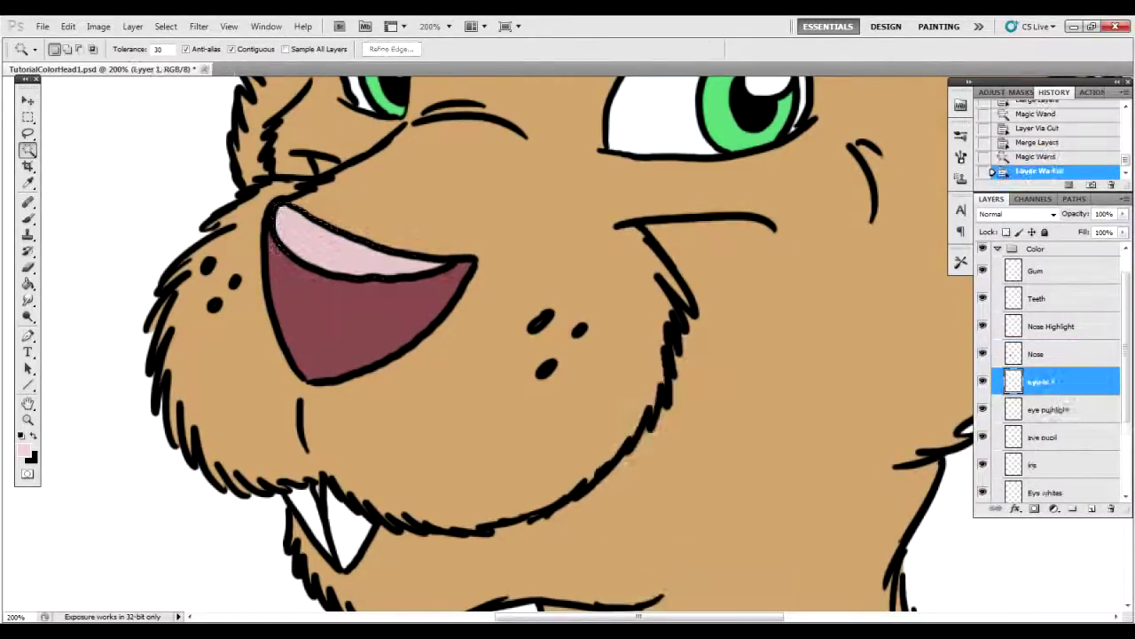
{"action": "key", "text": "ctrl+]"}
{"action": "left_click", "coordinate": [1031, 327], "text": "shift"}
{"action": "right_click", "coordinate": [1029, 328]}
{"action": "left_click", "coordinate": [917, 583]}
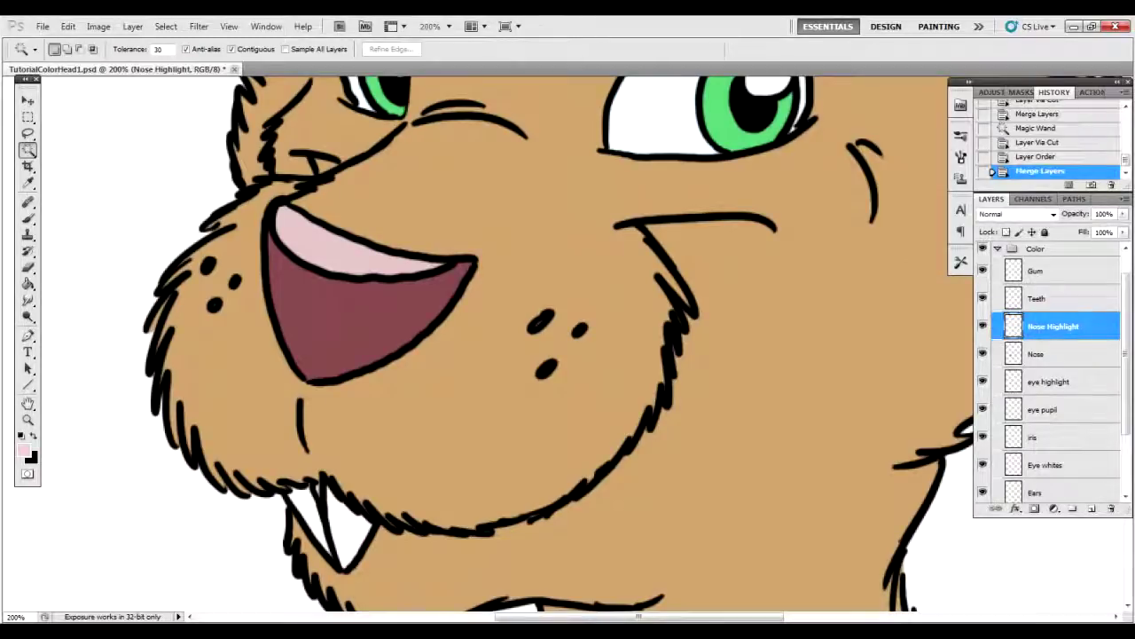
Make the Teeth layer active and set the foreground color to the off-white #f8f7f0.
{"action": "left_click", "coordinate": [1038, 298]}
{"action": "left_click", "coordinate": [24, 451]}
{"action": "left_click", "coordinate": [486, 324]}
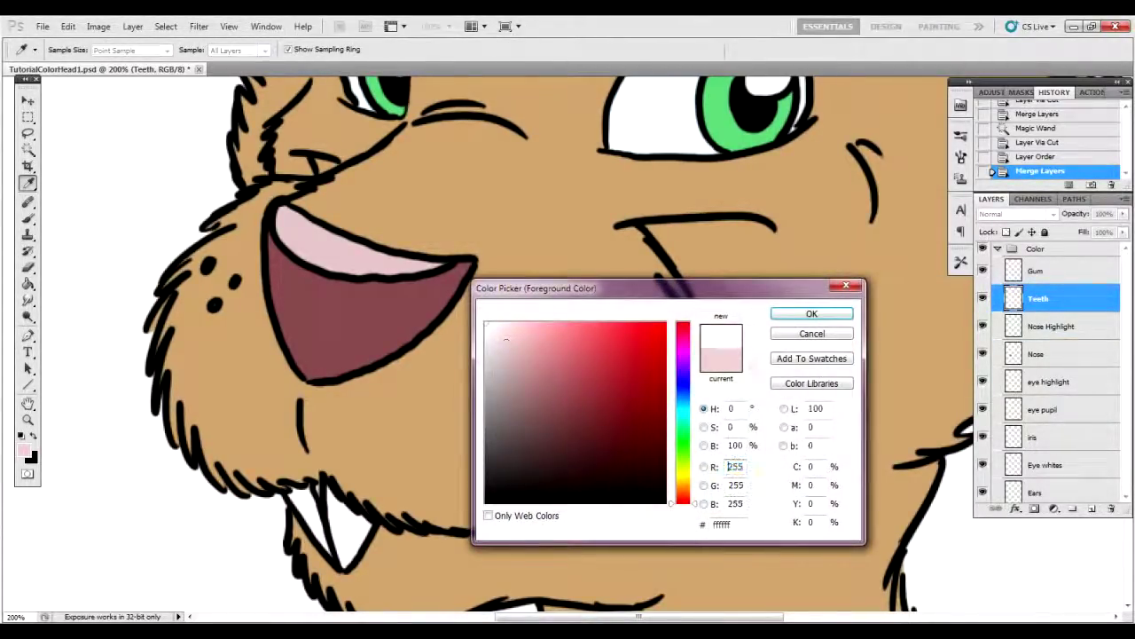
{"action": "double_click", "coordinate": [733, 467]}
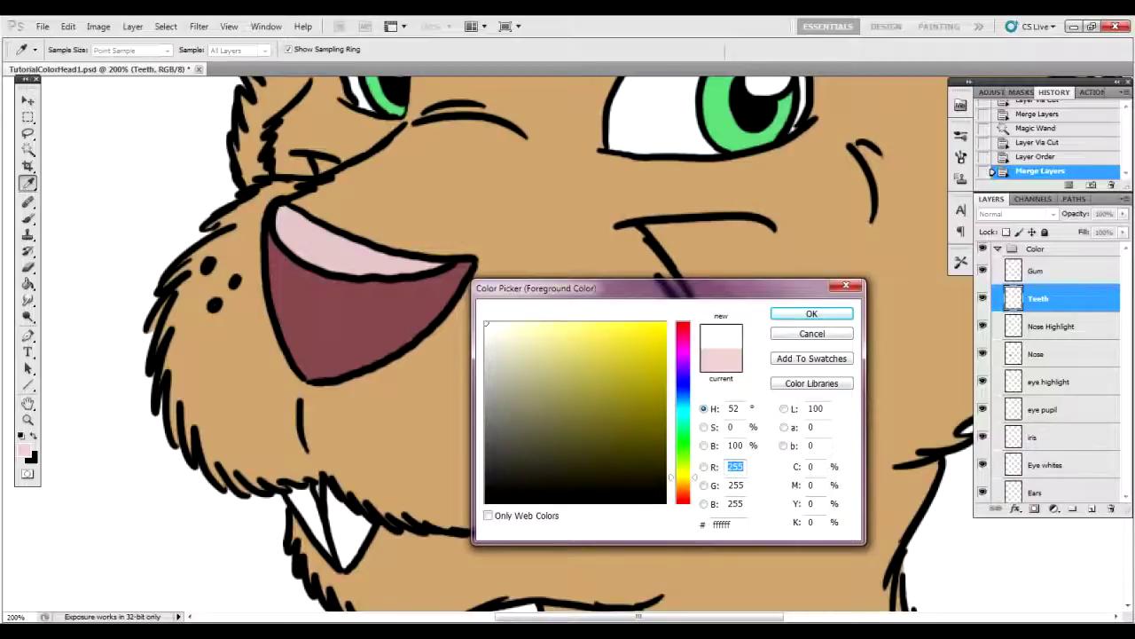
{"action": "left_click_drag", "start_coordinate": [487, 322], "coordinate": [490, 323]}
{"action": "left_click", "coordinate": [491, 327]}
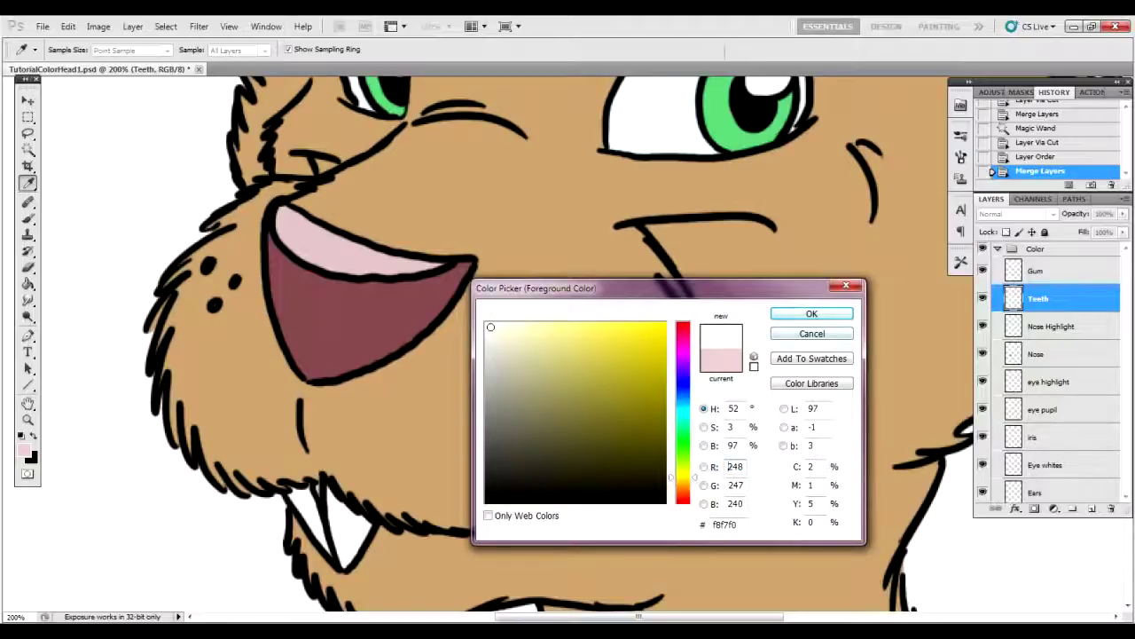
{"action": "left_click", "coordinate": [812, 313]}
With the Magic Wand sampling all layers, select both front teeth, expand the selection, fill it with the off-white, and deselect.
{"action": "key", "text": "w"}
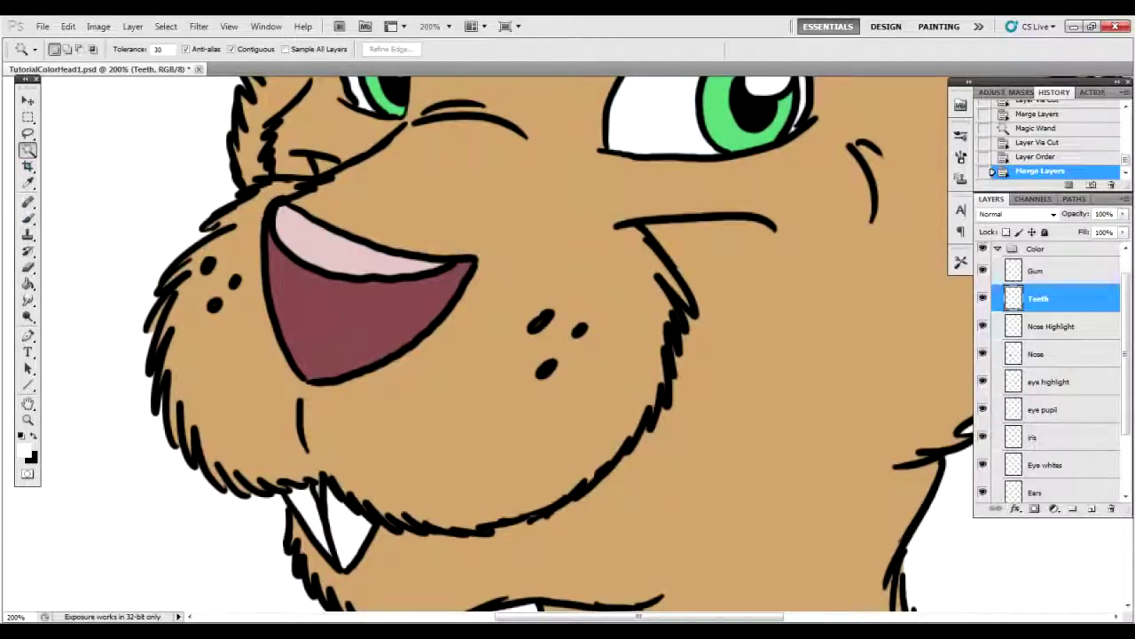
{"action": "left_click", "coordinate": [350, 532]}
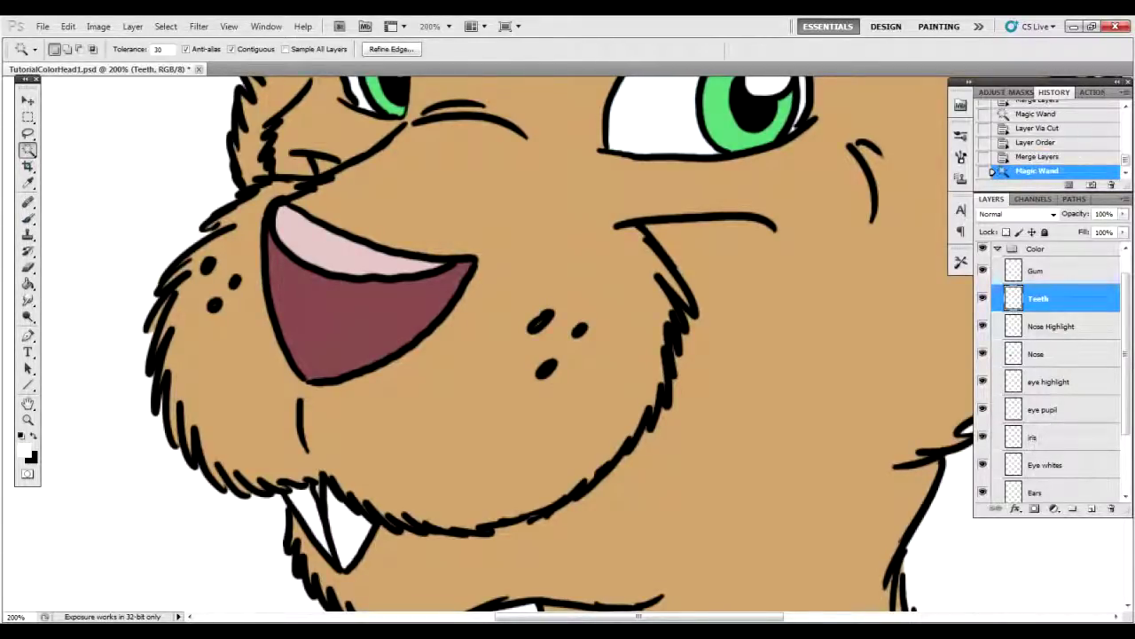
{"action": "left_click", "coordinate": [286, 49]}
{"action": "key", "text": "ctrl+d"}
{"action": "left_click", "coordinate": [351, 532]}
{"action": "left_click", "coordinate": [309, 507], "text": "shift"}
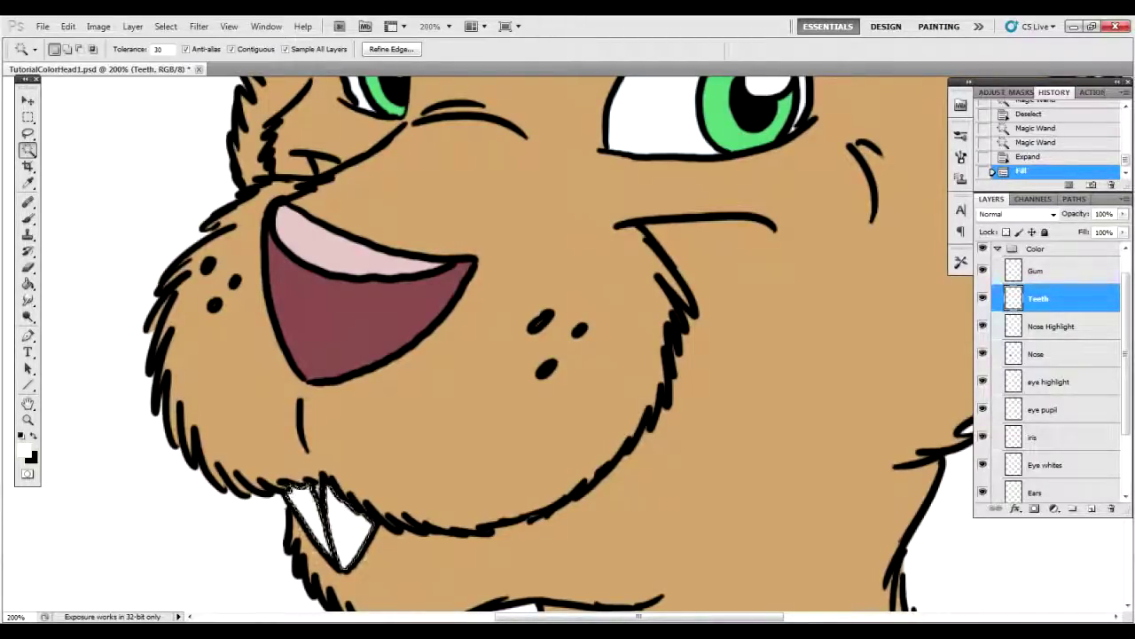
{"action": "key", "text": "F2"}
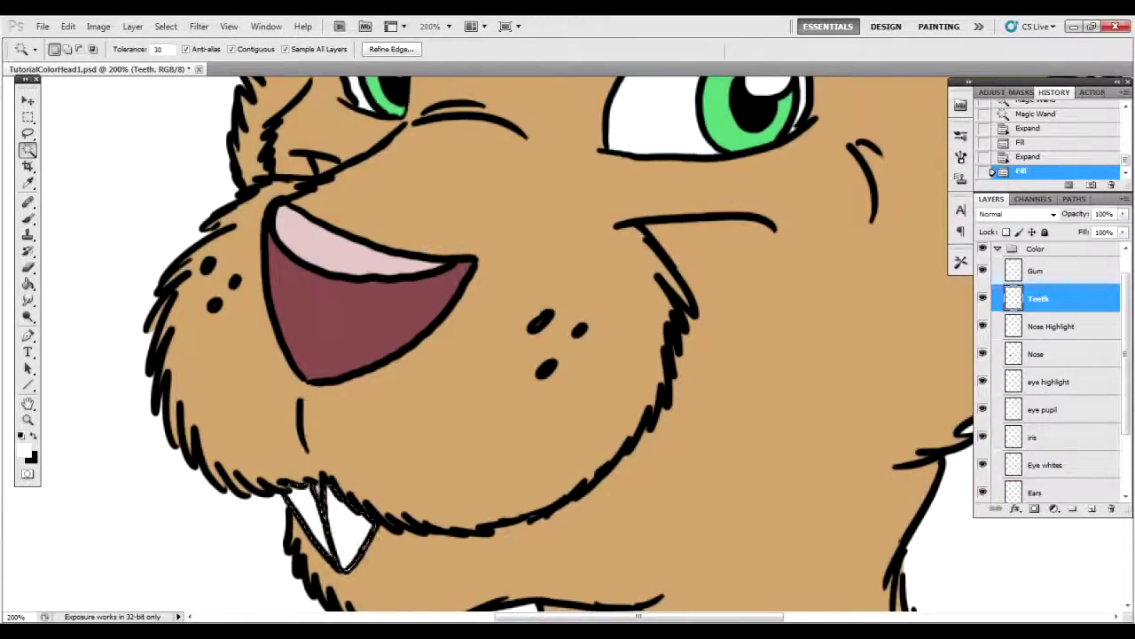
{"action": "key", "text": "ctrl+d"}
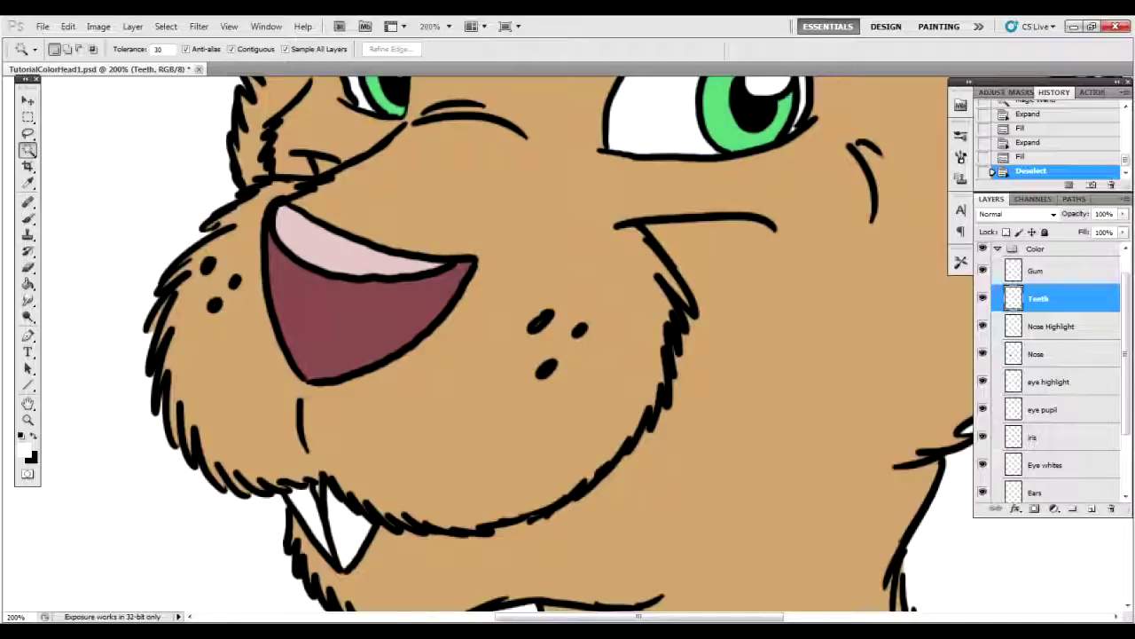
Touch up the upper corner of the narrower front tooth with the Brush, and fit the whole drawing on screen.
{"action": "key", "text": "b"}
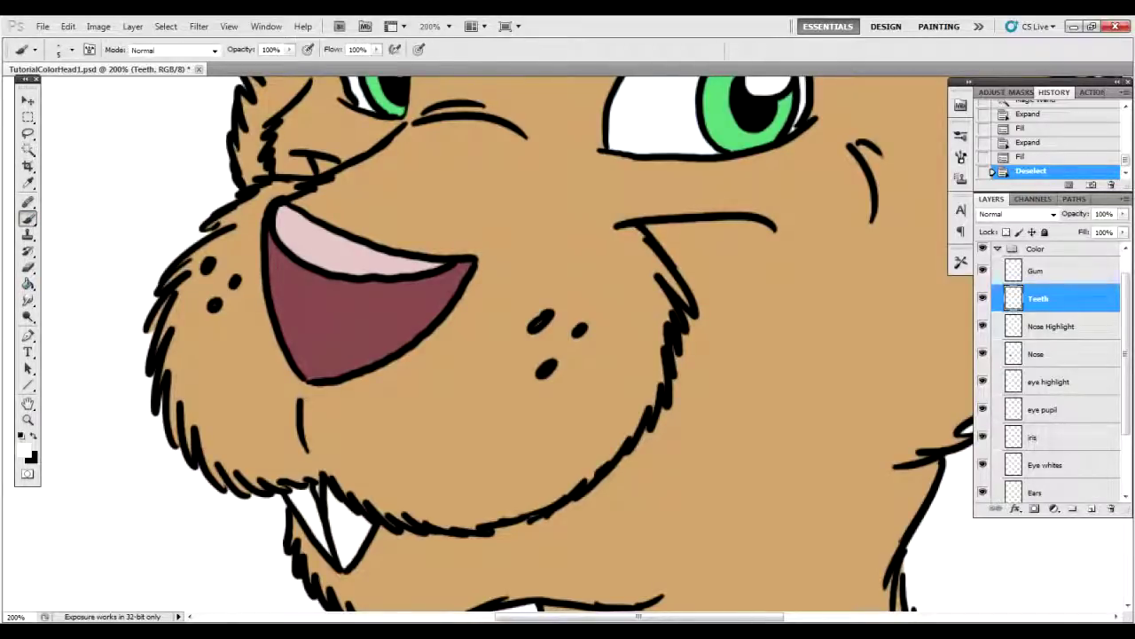
{"action": "left_click", "coordinate": [312, 489]}
{"action": "left_click", "coordinate": [312, 490]}
{"action": "left_click", "coordinate": [312, 490]}
{"action": "left_click", "coordinate": [312, 490]}
{"action": "left_click", "coordinate": [312, 490]}
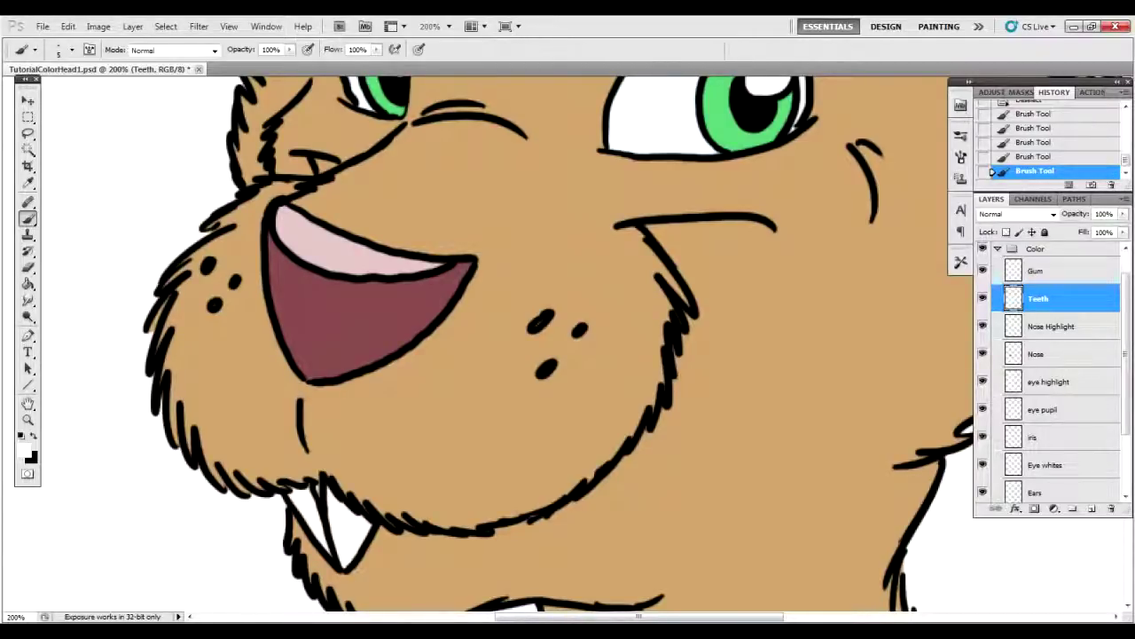
{"action": "left_click", "coordinate": [313, 490]}
{"action": "key", "text": "z"}
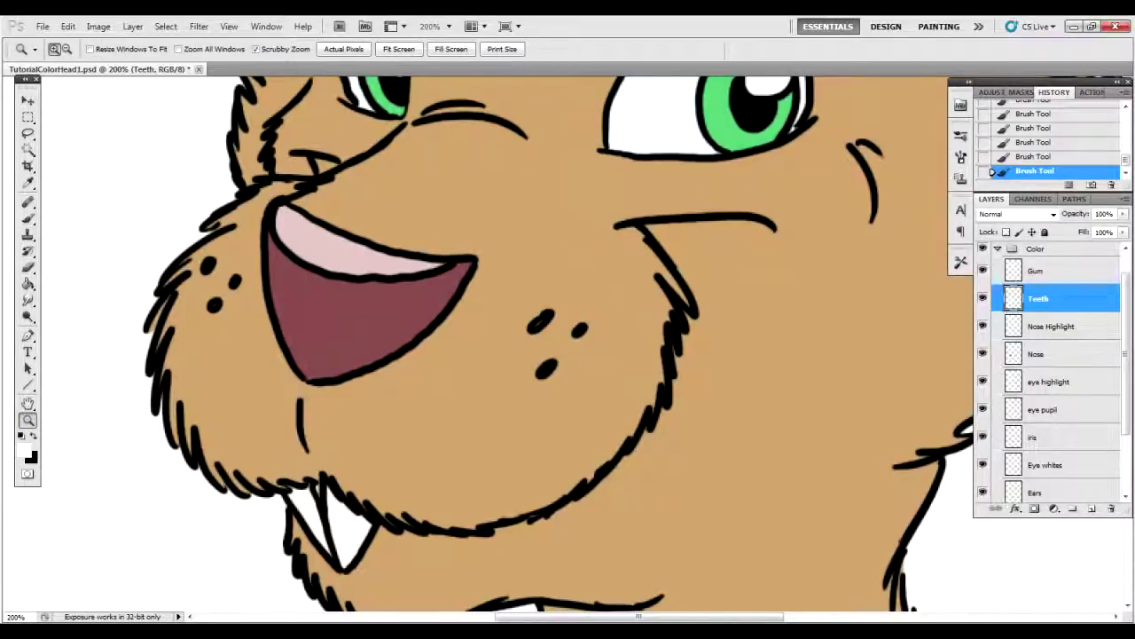
{"action": "key", "text": "ctrl+0"}
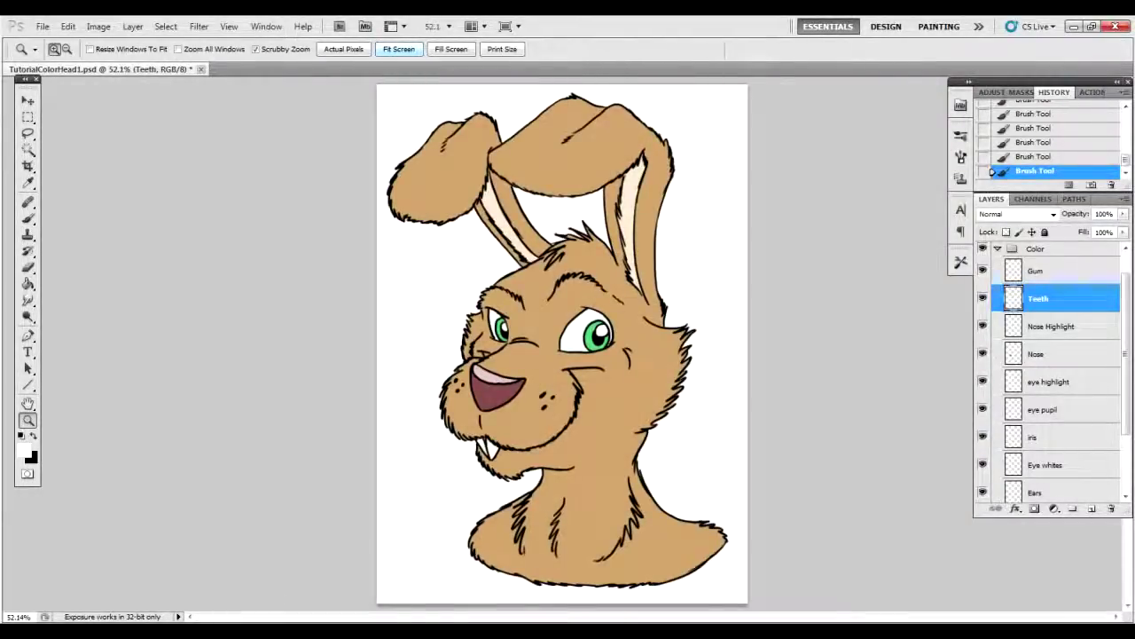